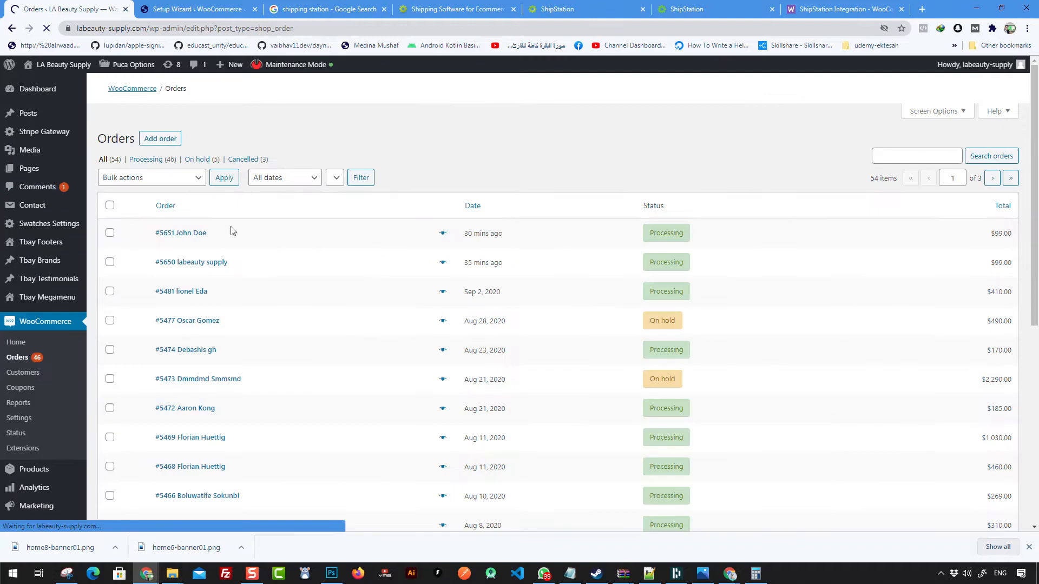
Open the two newest orders from the orders list, keeping each in its own browser tab.
scroll(301, 267, "down", 2)
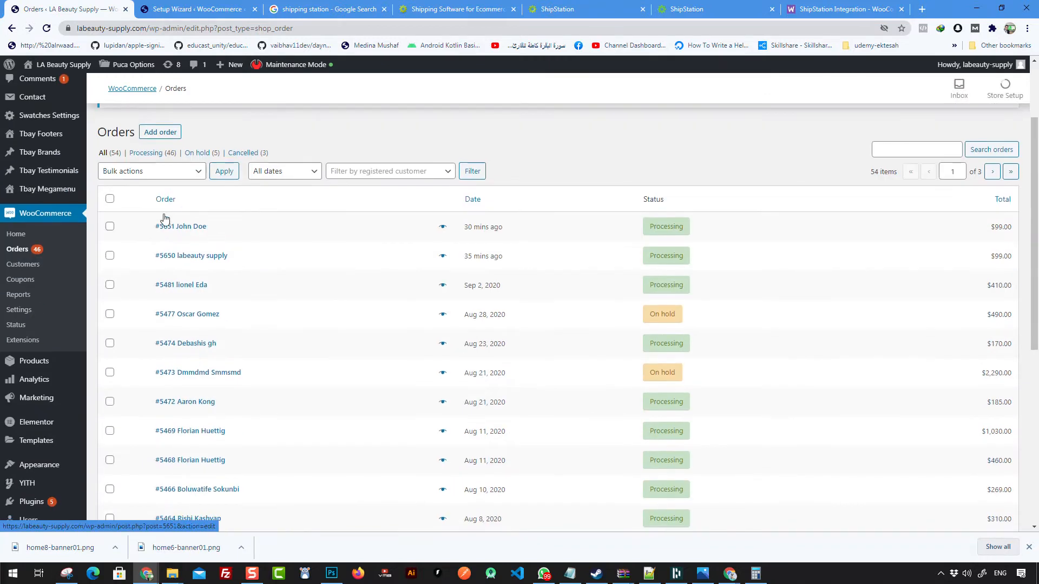
scroll(204, 235, "down", 4)
scroll(208, 241, "up", 5)
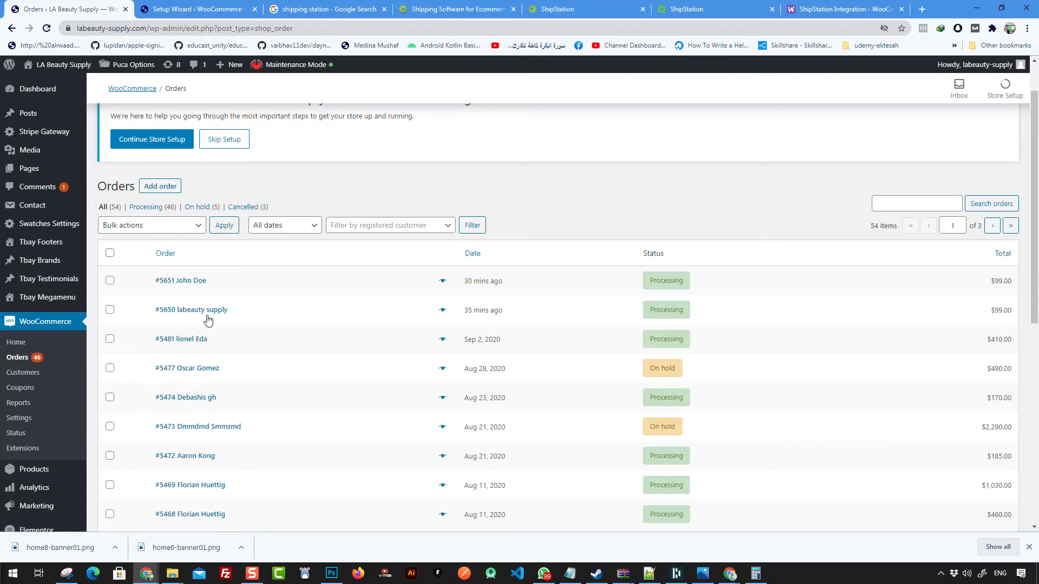
left_click(181, 309, "ctrl")
left_click(177, 282, "ctrl")
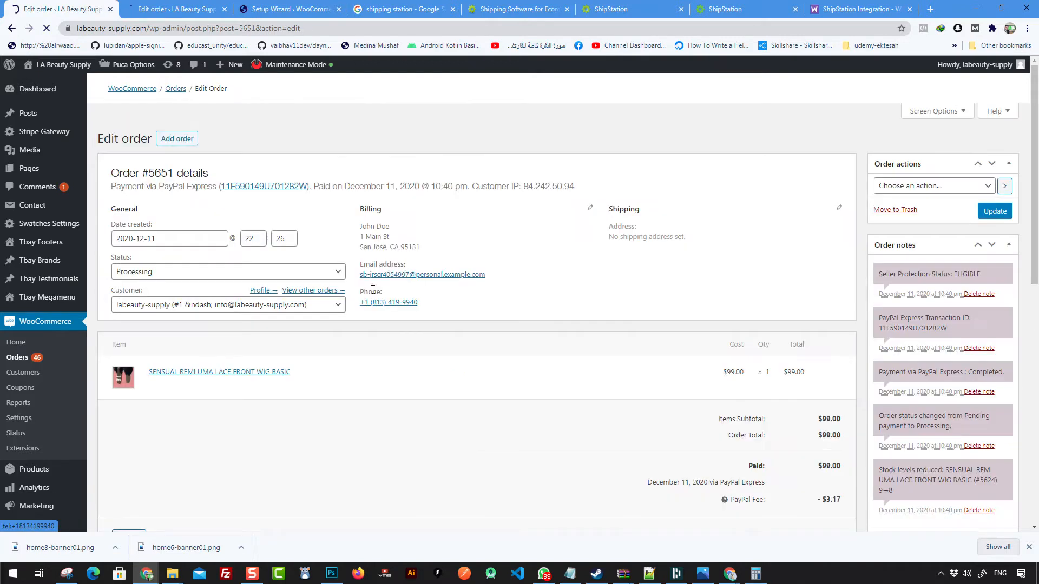
Examine the newest order's number, payment details, customer IP, purchased item, totals and order notes.
scroll(238, 252, "down", 2)
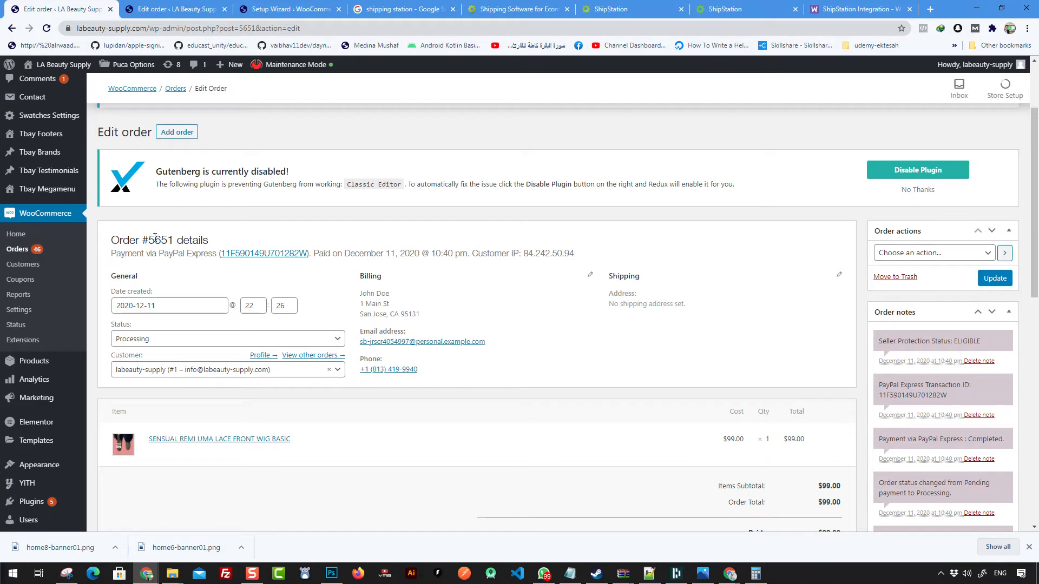
left_click_drag(144, 239, 175, 239)
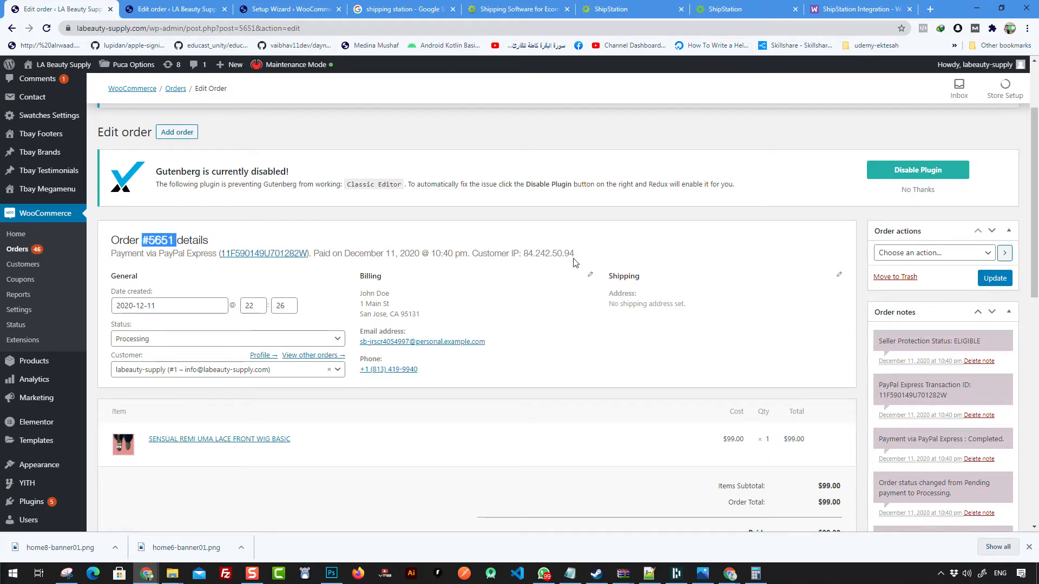
left_click_drag(529, 255, 575, 253)
left_click(514, 253)
scroll(294, 254, "down", 1)
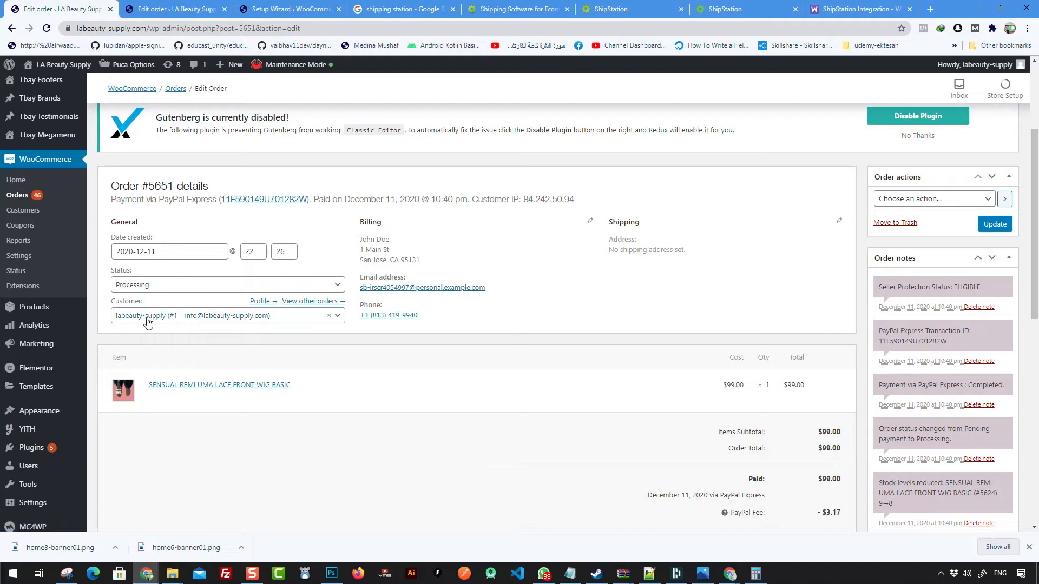
scroll(913, 283, "down", 2)
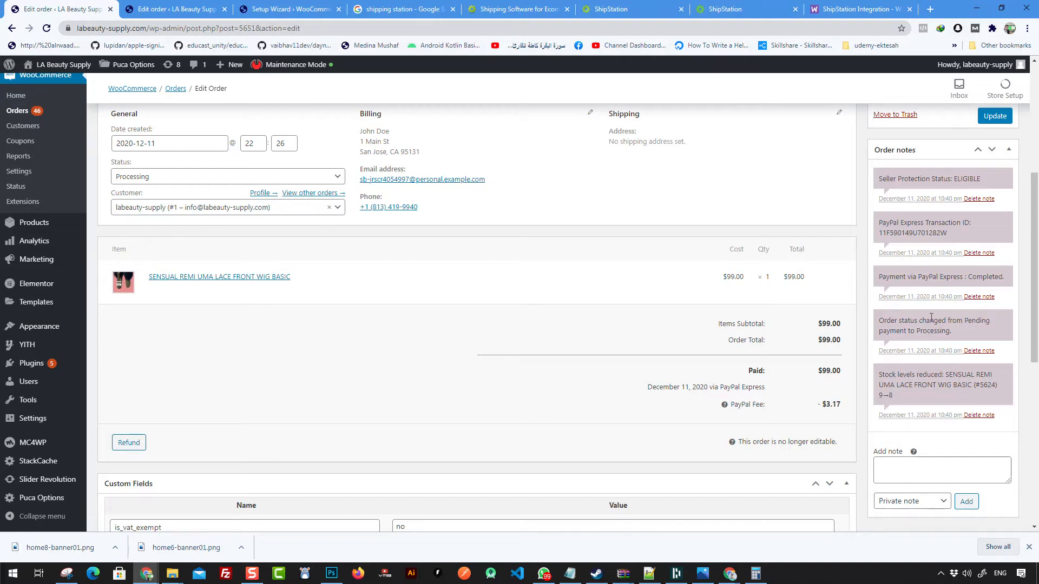
left_click_drag(886, 232, 934, 235)
scroll(947, 176, "up", 1)
scroll(933, 270, "down", 3)
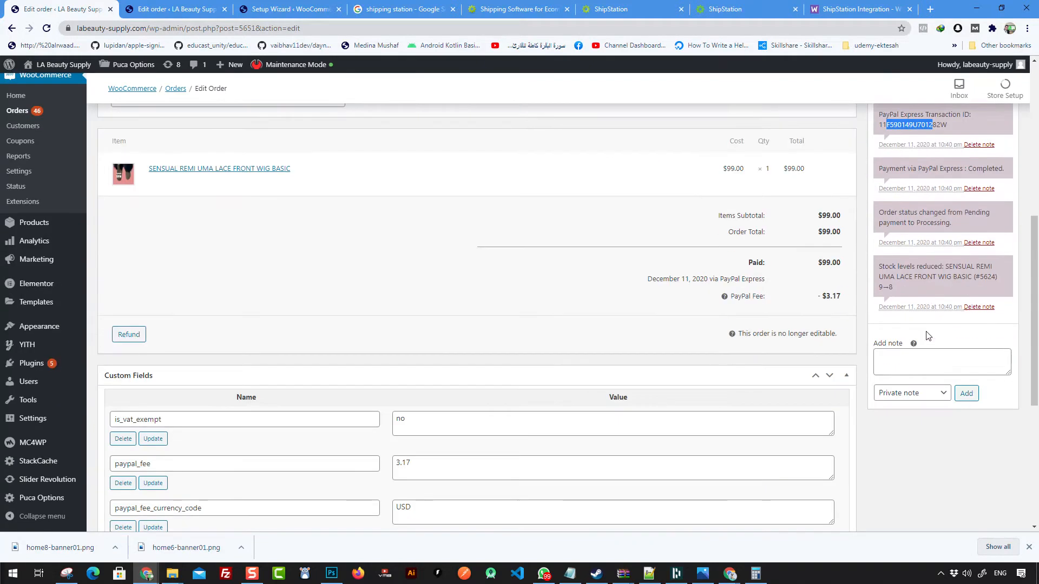
Set the new order note's type to Note to customer and place the cursor in its text box.
left_click(909, 394)
left_click(915, 419)
left_click(922, 365)
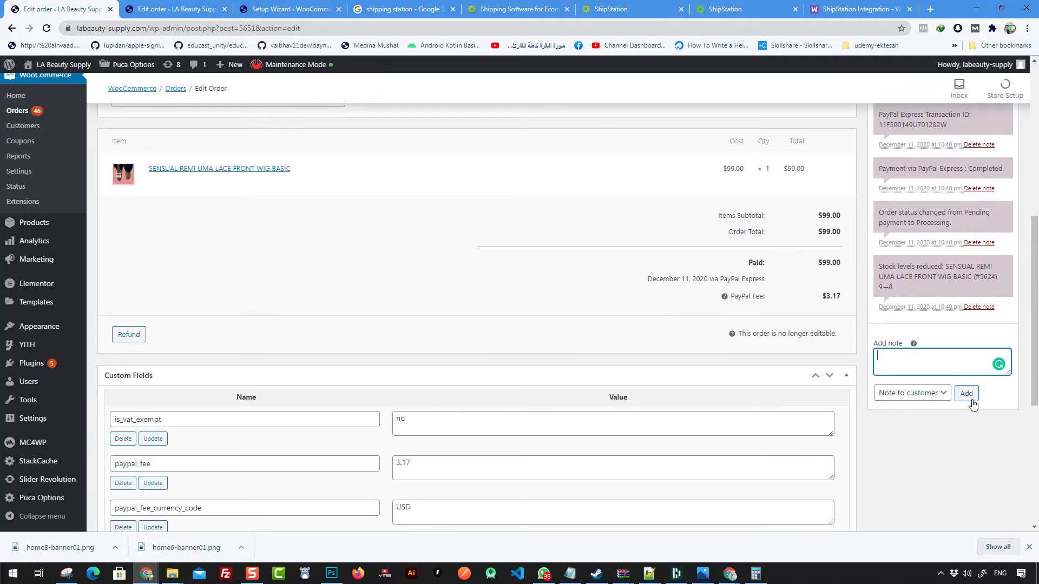
Review the status options available for the order, leaving it on Processing.
scroll(783, 293, "up", 1)
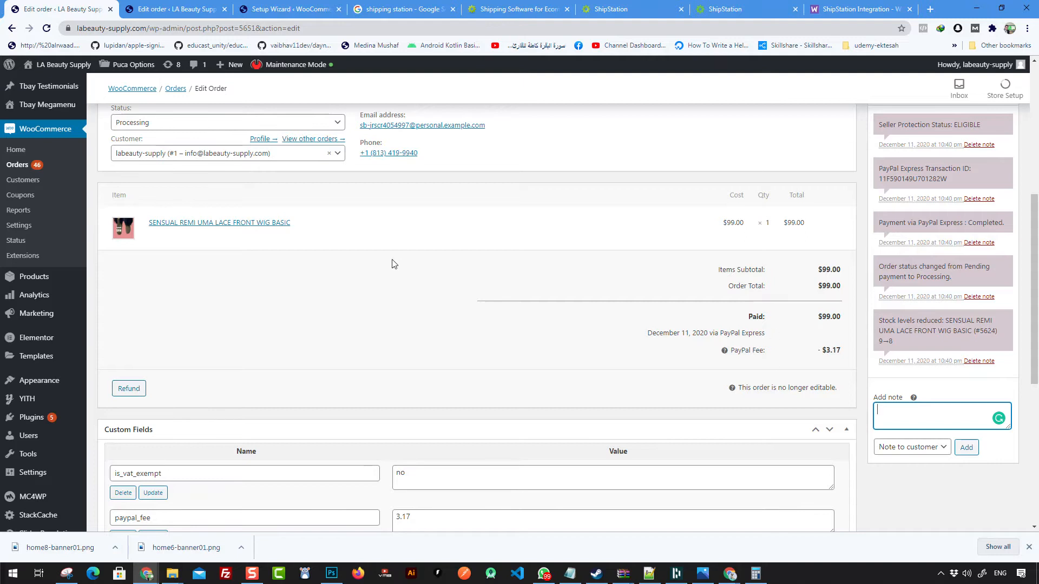
scroll(391, 262, "up", 2)
left_click(134, 233)
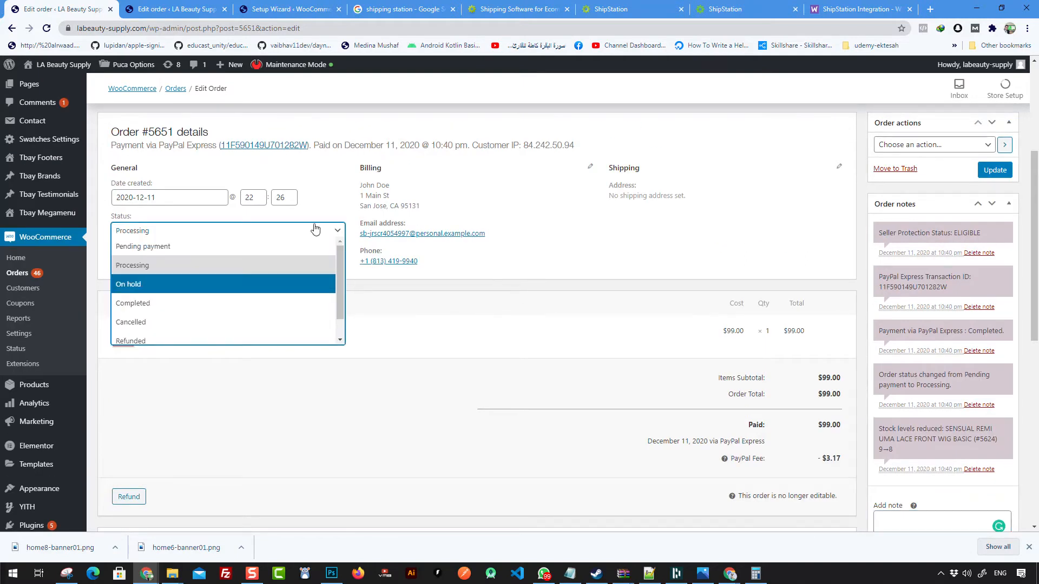
left_click(512, 298)
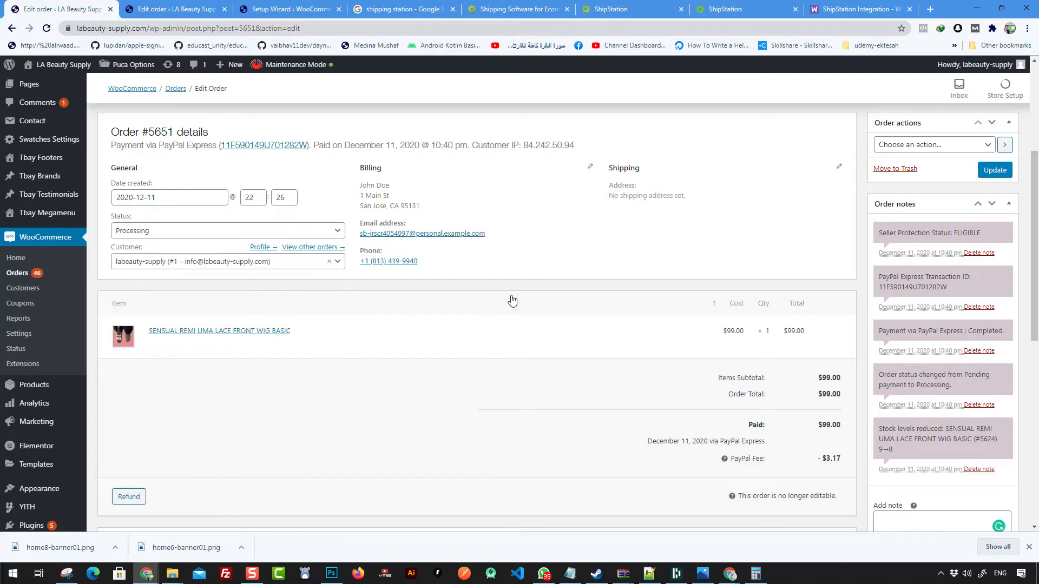
left_click(182, 232)
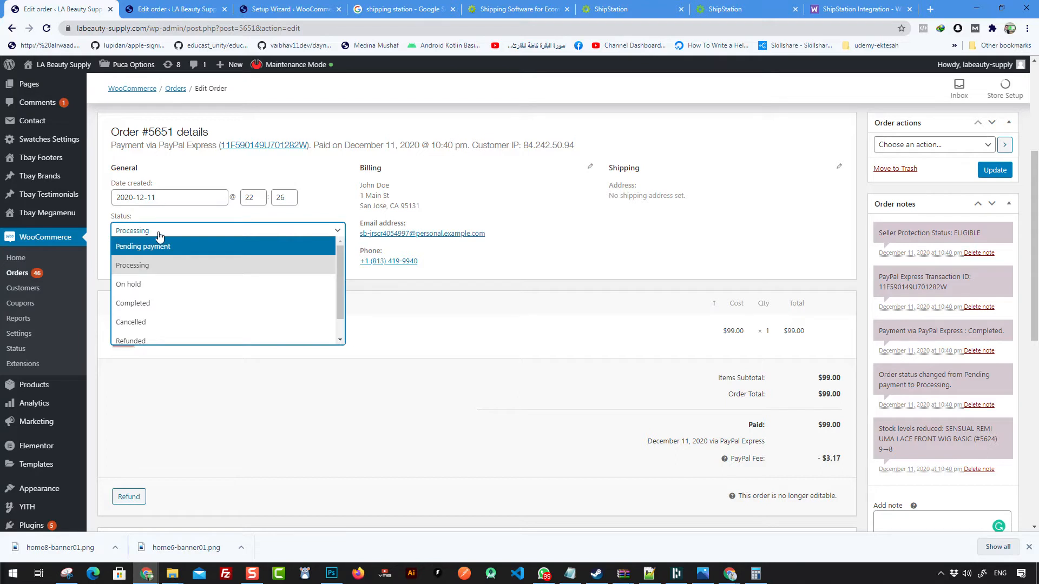
scroll(158, 278, "down", 1)
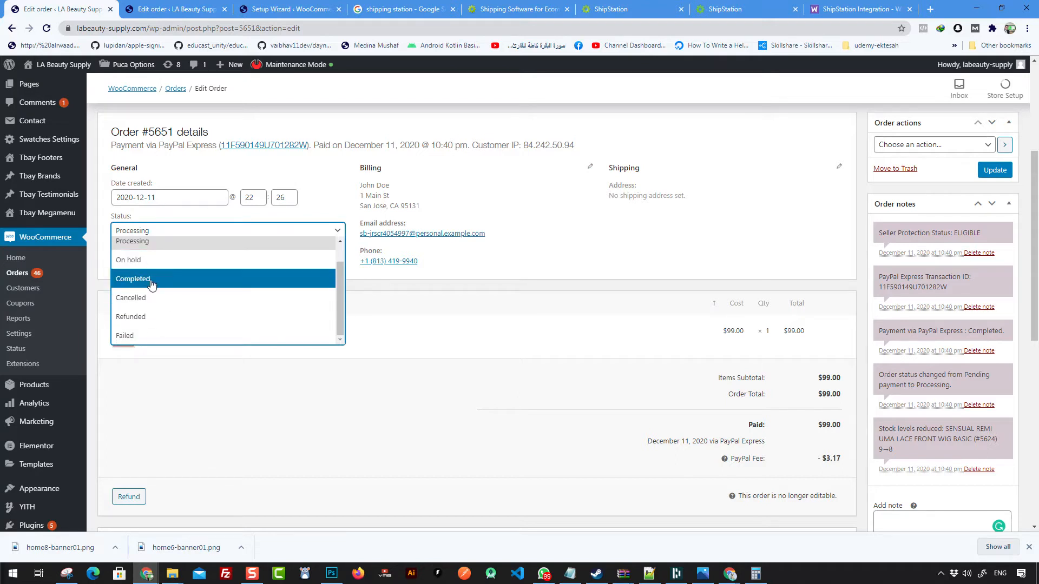
left_click(490, 288)
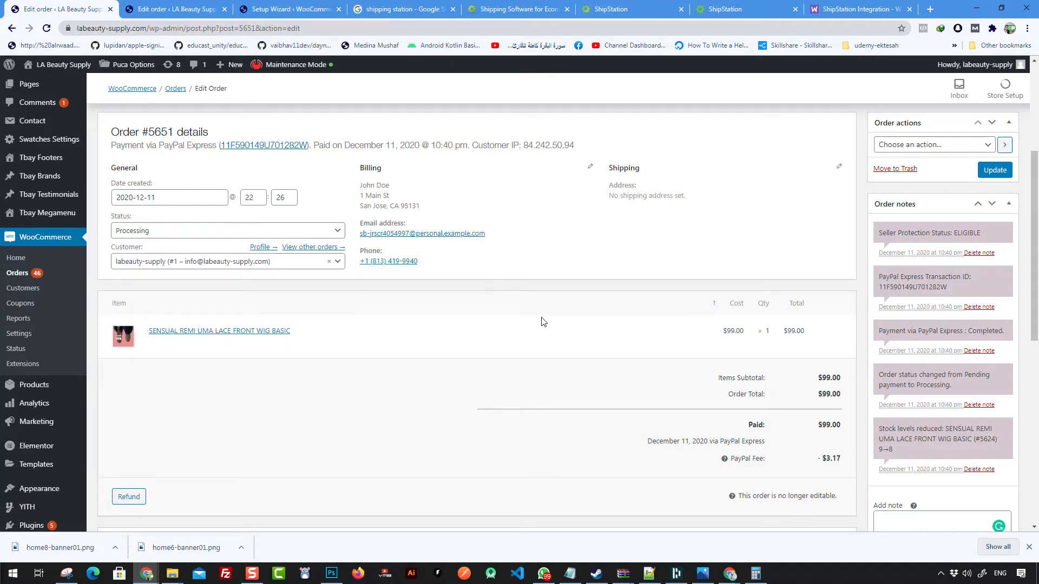
scroll(509, 318, "down", 3)
scroll(512, 336, "up", 3)
scroll(409, 267, "up", 1)
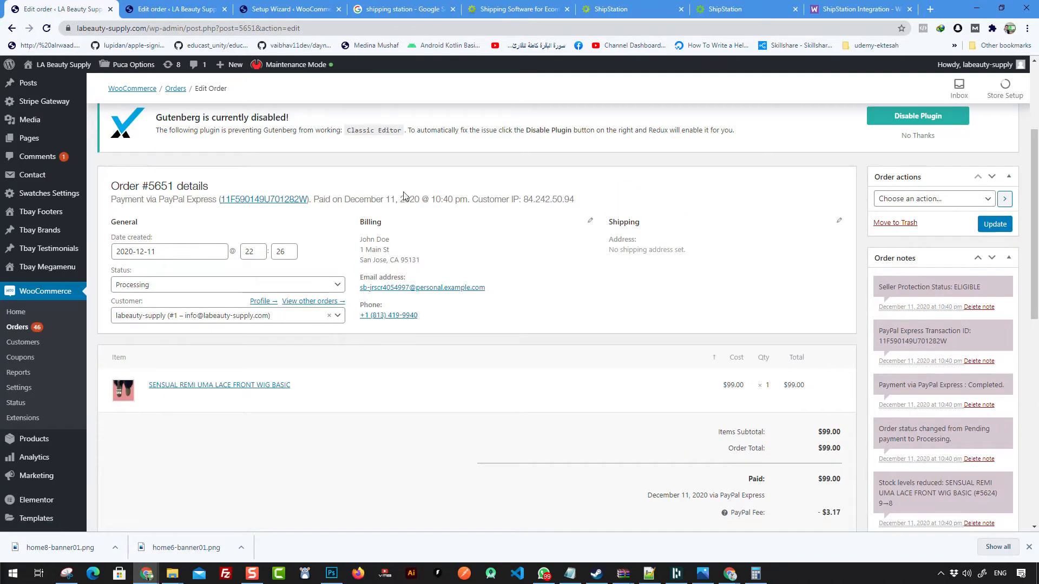
Examine the second order's payment, billing, item, notes and custom field details in its own tab.
left_click(178, 9)
scroll(428, 259, "down", 4)
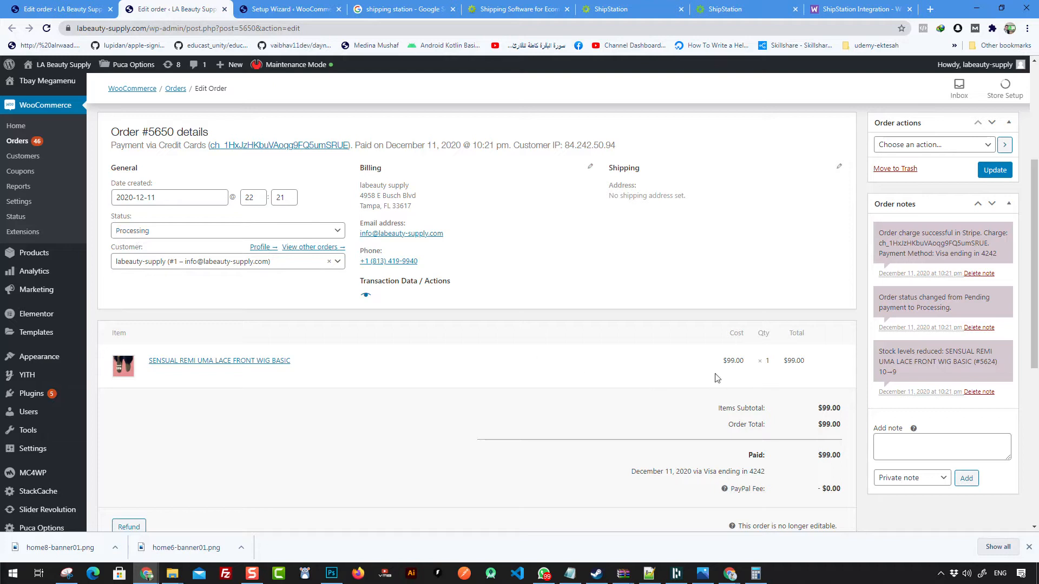
scroll(551, 360, "down", 5)
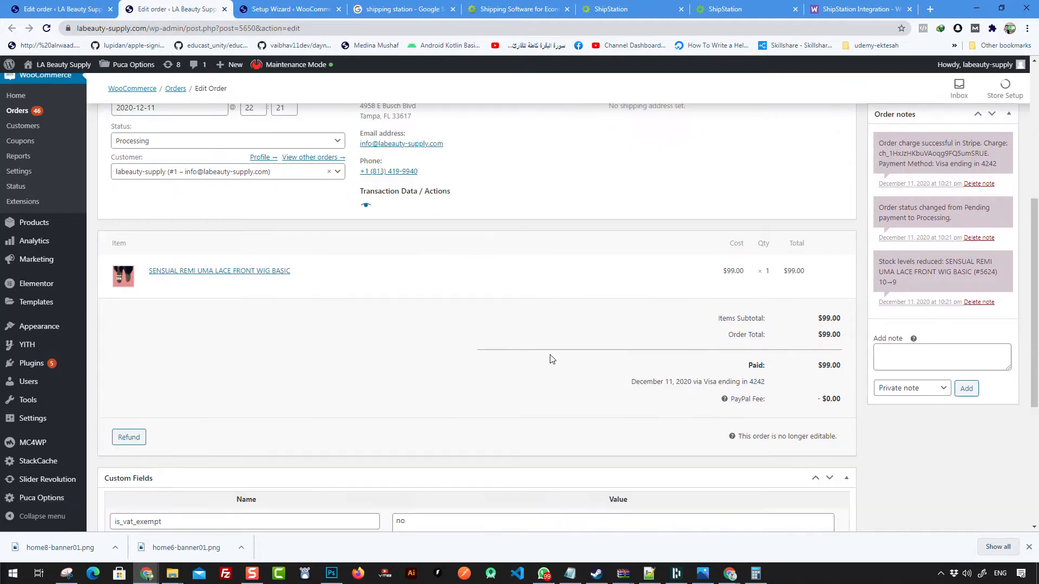
scroll(551, 355, "down", 2)
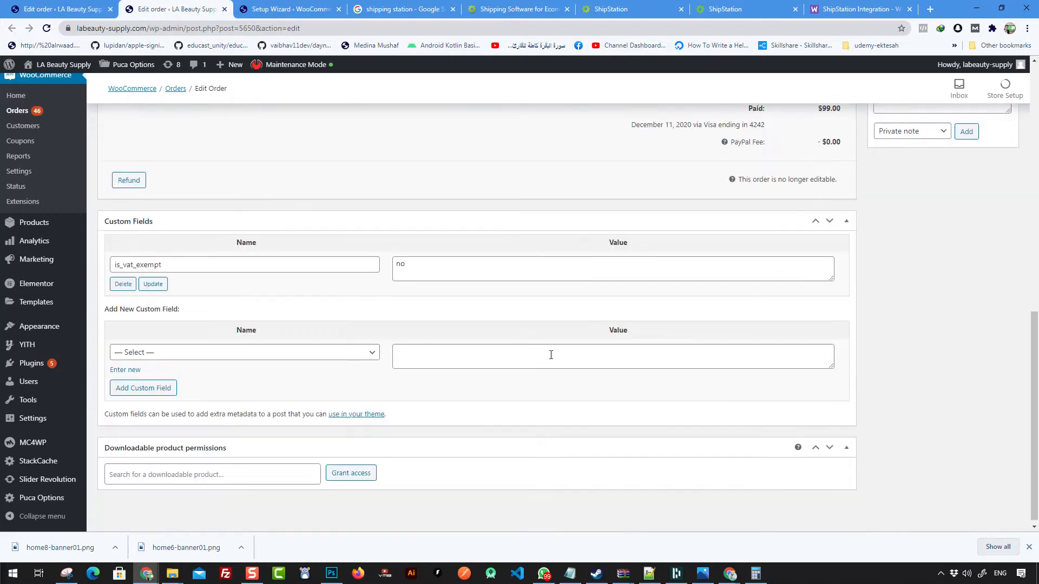
scroll(551, 355, "up", 5)
scroll(551, 359, "up", 7)
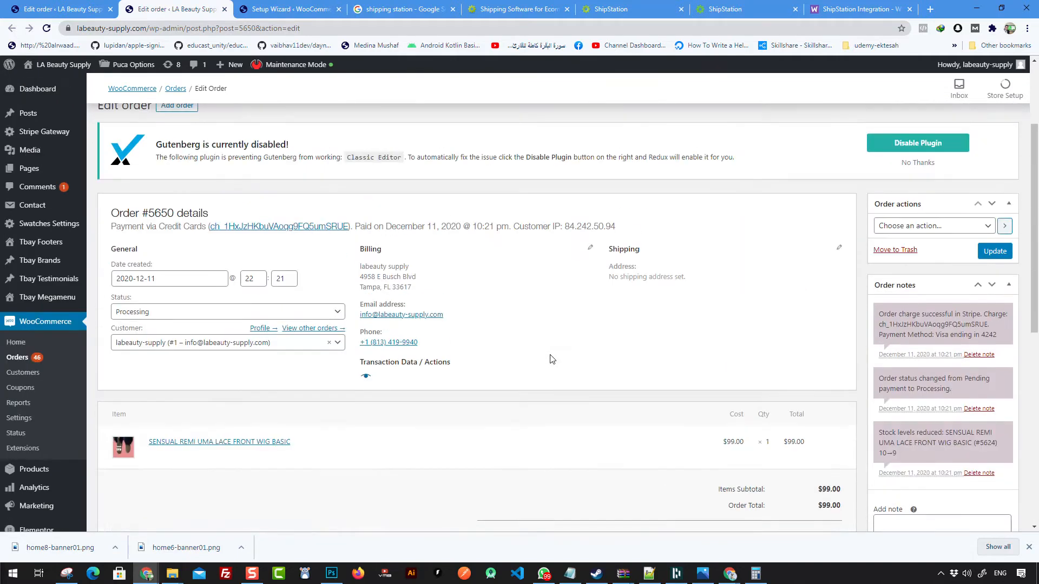
scroll(560, 367, "down", 6)
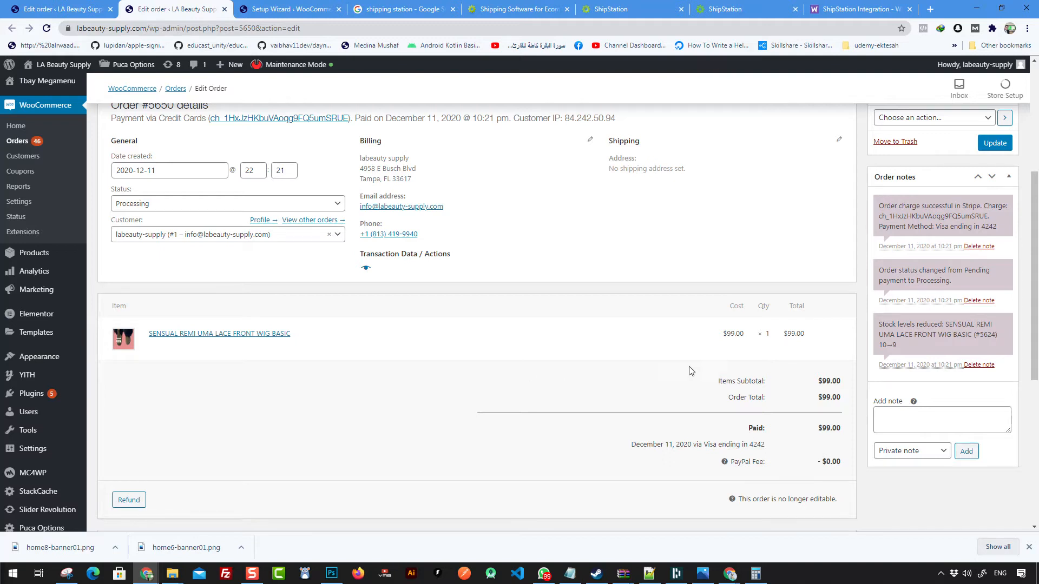
scroll(785, 360, "down", 2)
scroll(626, 313, "up", 2)
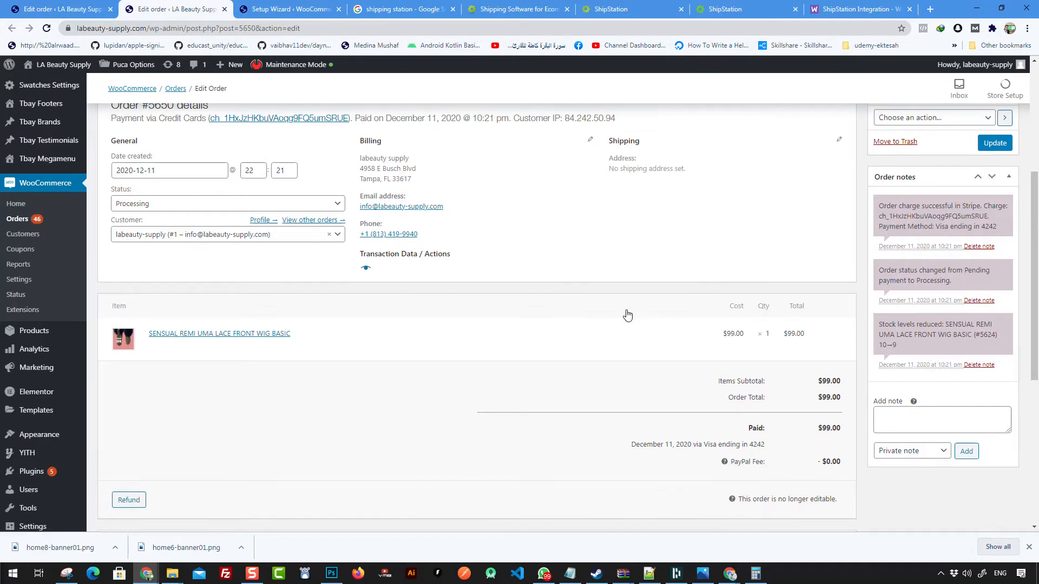
scroll(636, 252, "up", 1)
scroll(637, 253, "up", 1)
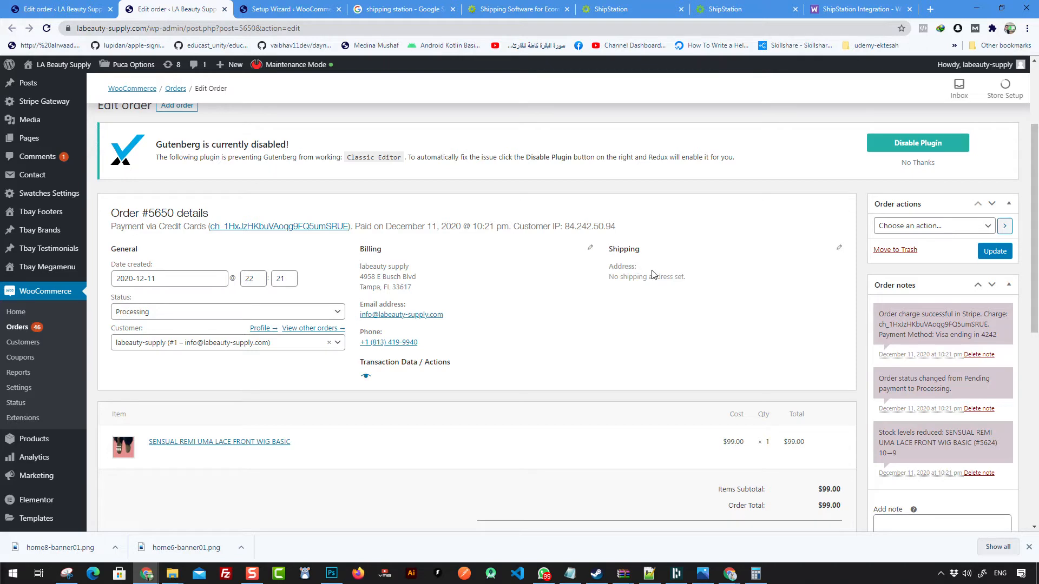
Open the second order's billing and shipping details for editing and review their fields.
left_click(589, 247)
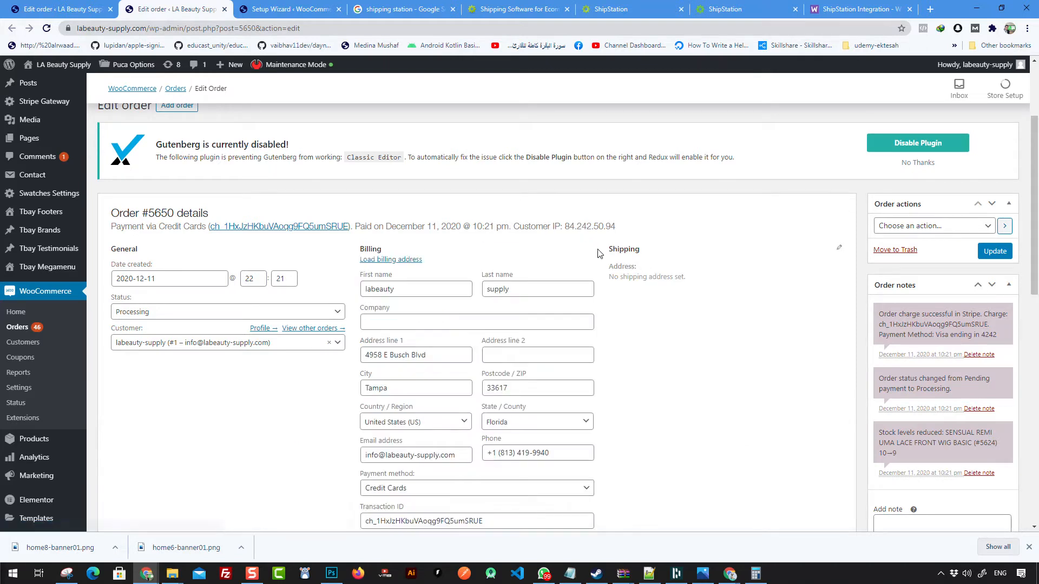
scroll(633, 268, "down", 6)
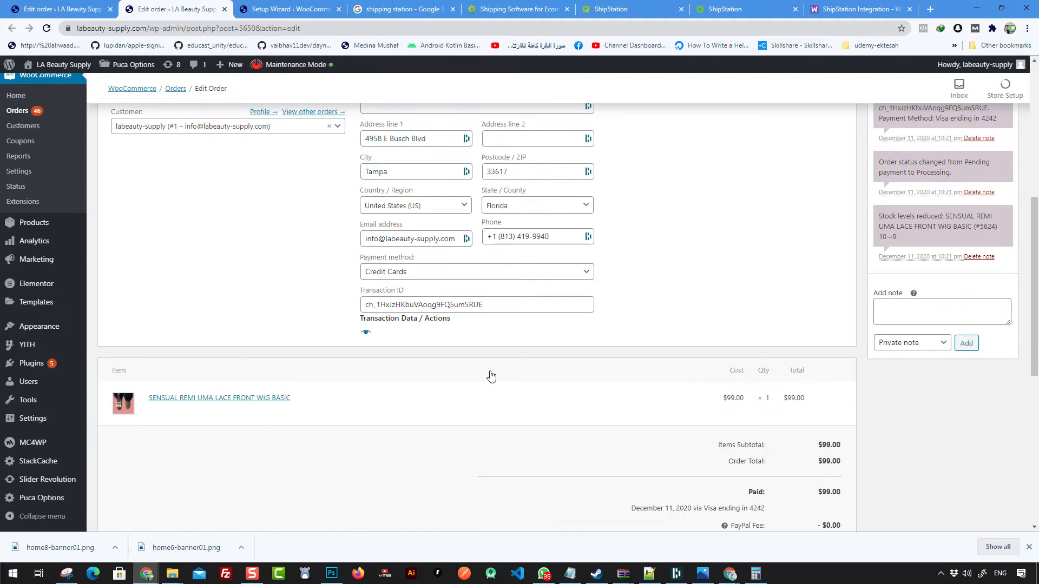
scroll(489, 374, "up", 6)
left_click(838, 249)
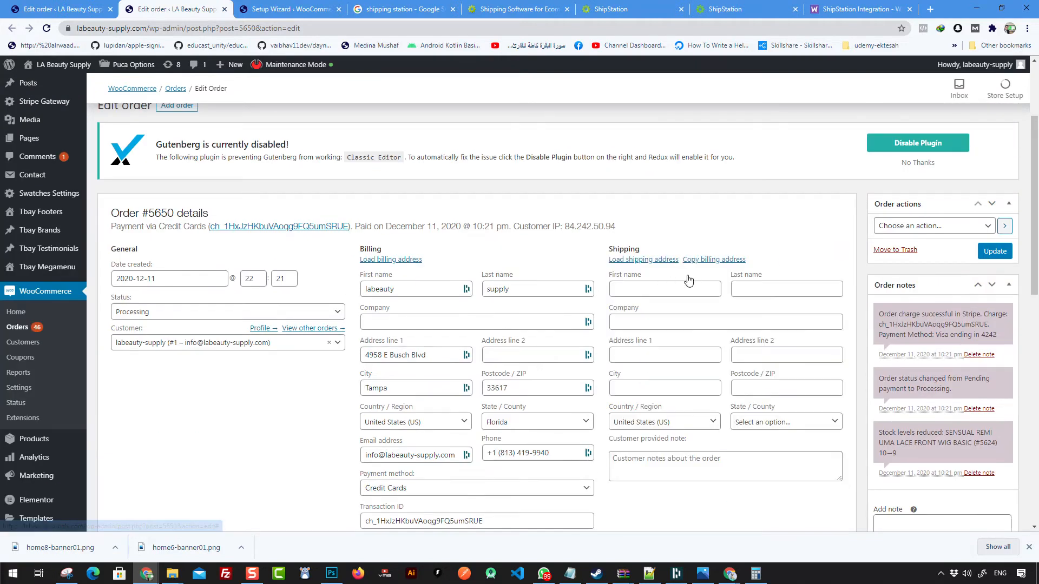
scroll(644, 238, "up", 3)
scroll(565, 269, "down", 4)
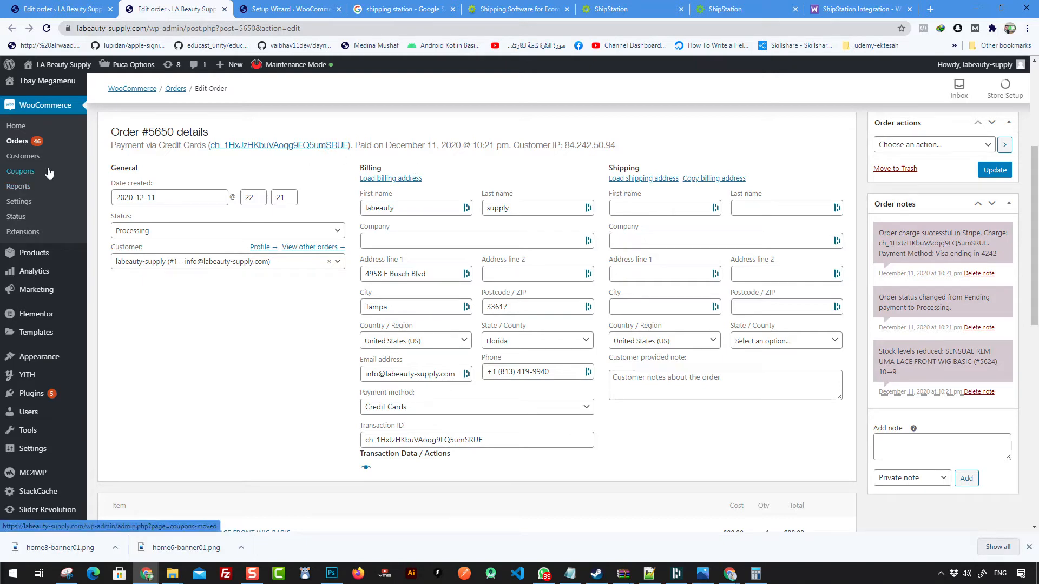
Open the WooCommerce general settings and look over the store address and available settings sections.
mouse_move(46, 254)
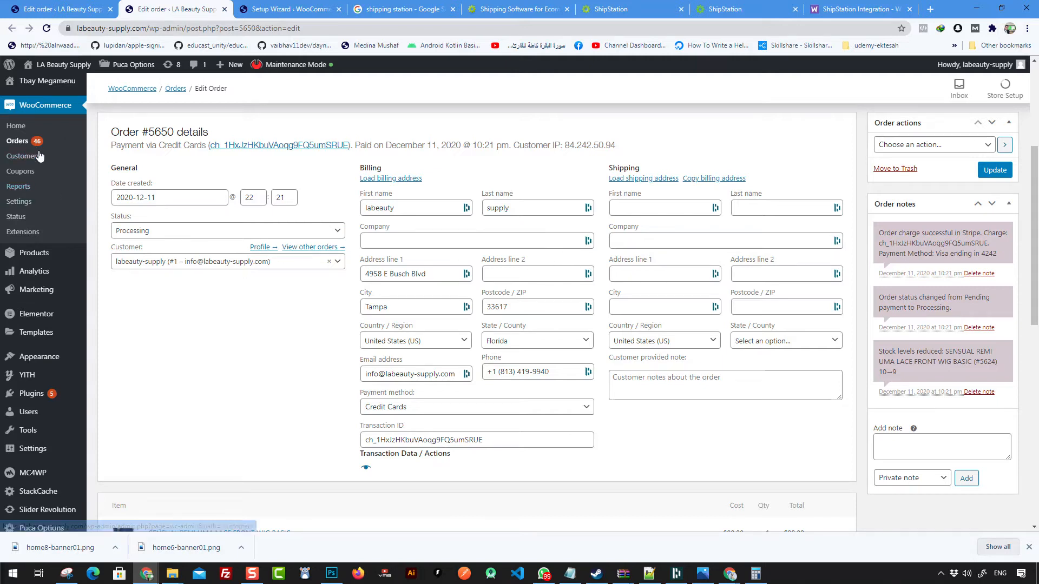
left_click(22, 202)
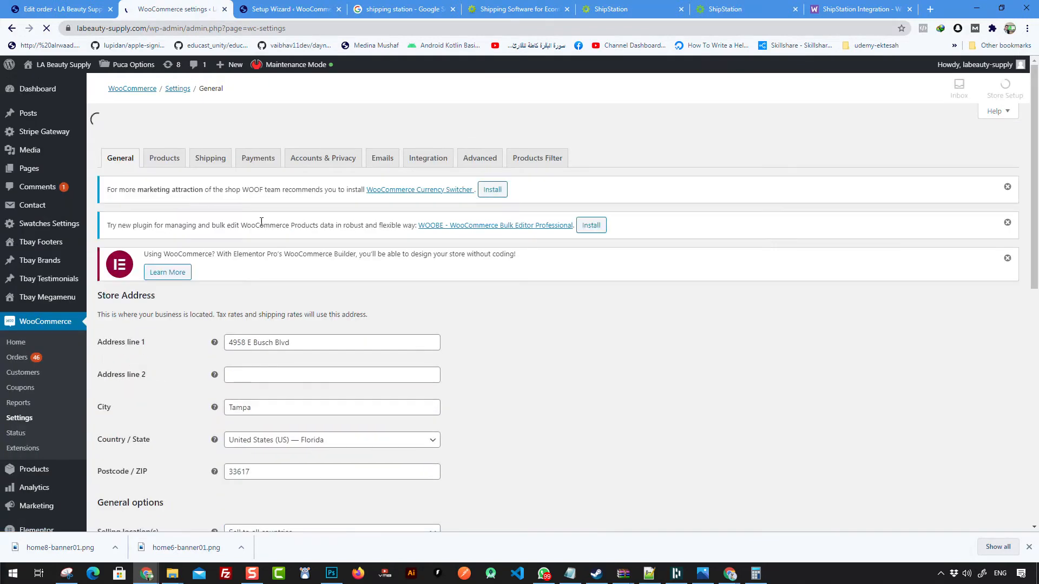
scroll(216, 249, "down", 1)
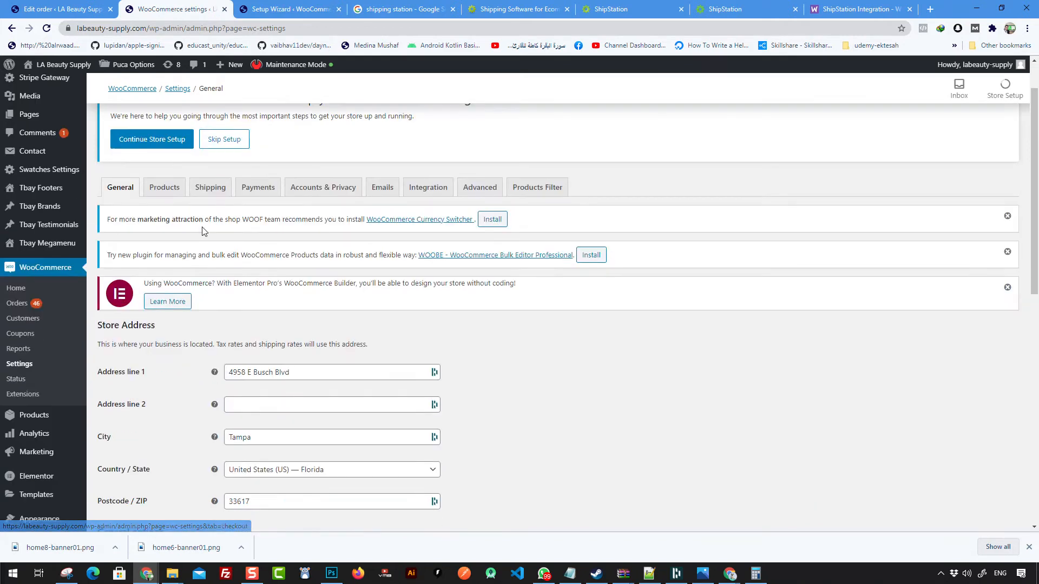
scroll(325, 287, "down", 4)
scroll(378, 281, "up", 3)
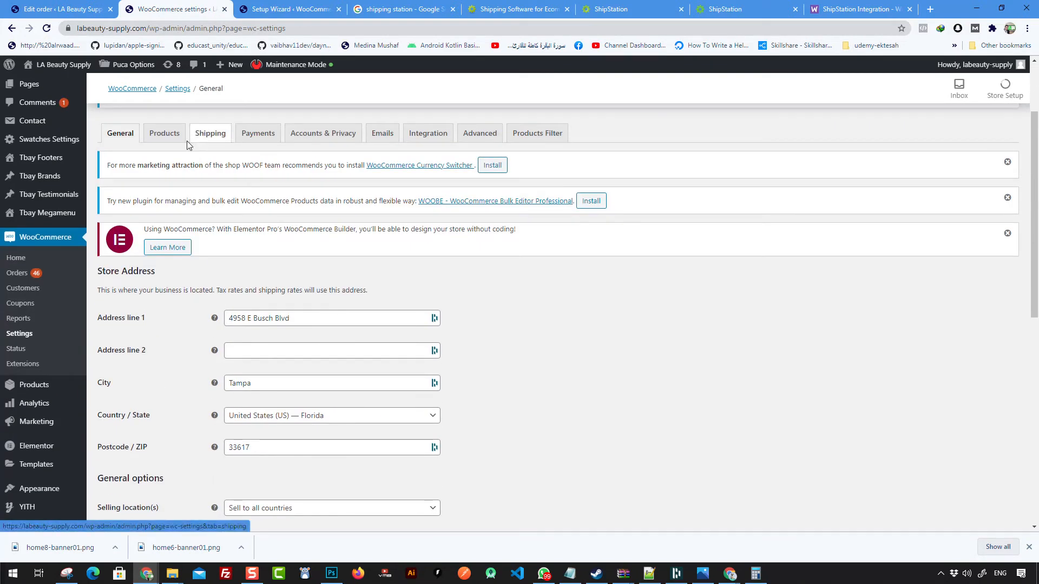
Enable tax rates and calculations in the general settings and save the changes.
scroll(205, 187, "down", 5)
left_click(267, 333)
scroll(265, 336, "down", 3)
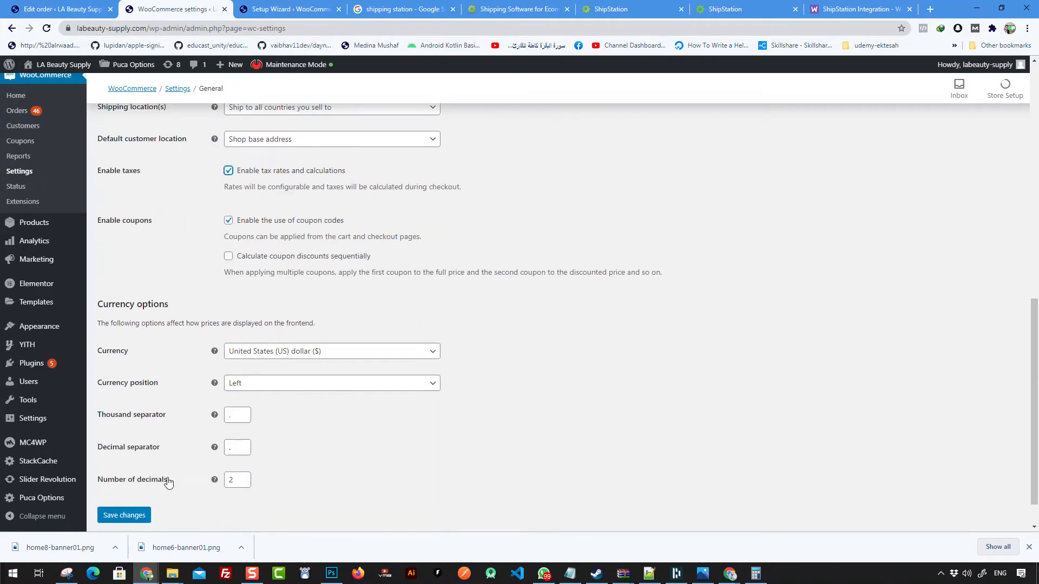
left_click(124, 515)
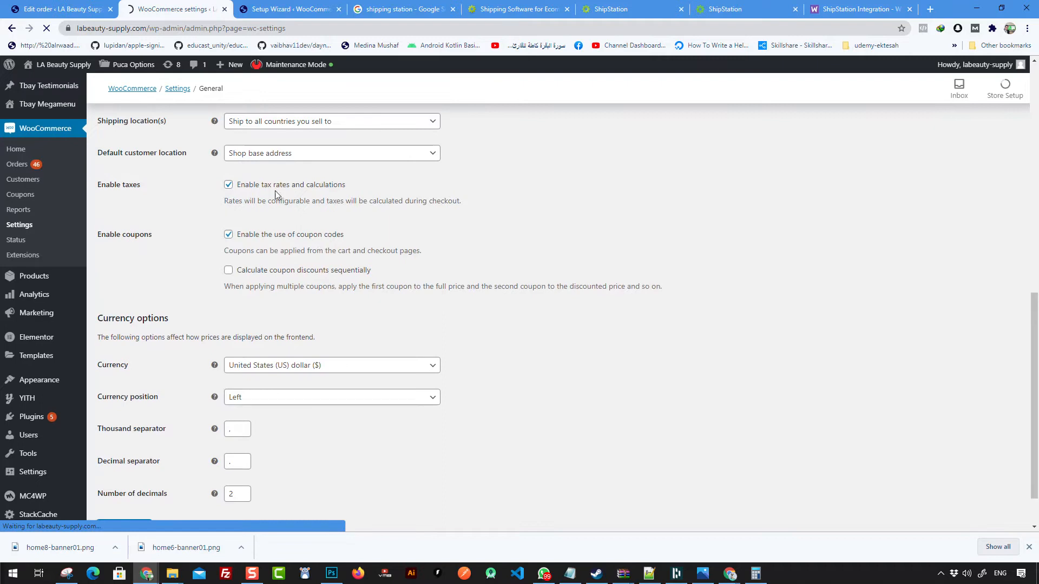
scroll(271, 395, "down", 3)
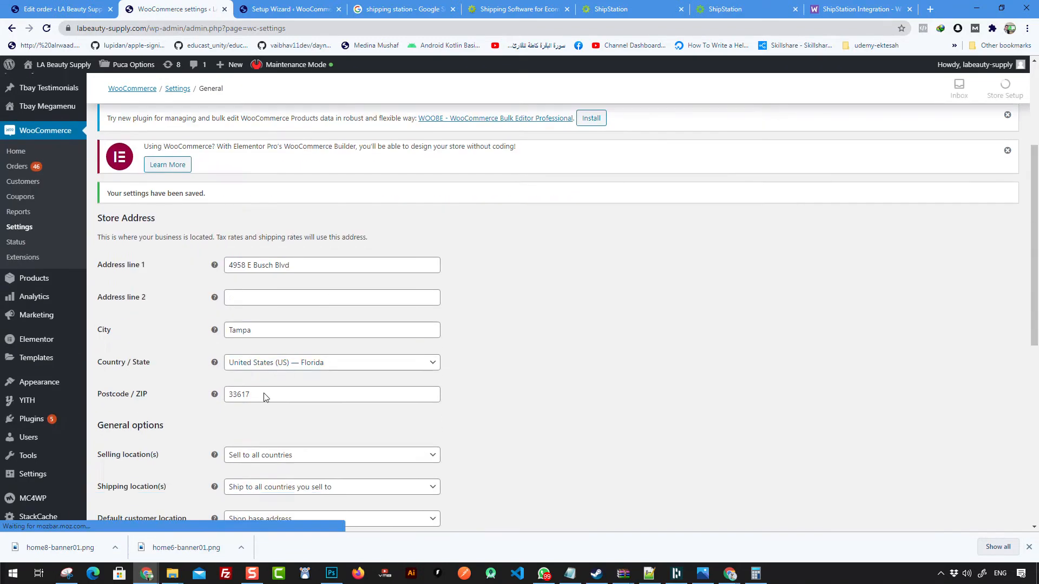
scroll(273, 393, "down", 4)
scroll(249, 386, "up", 5)
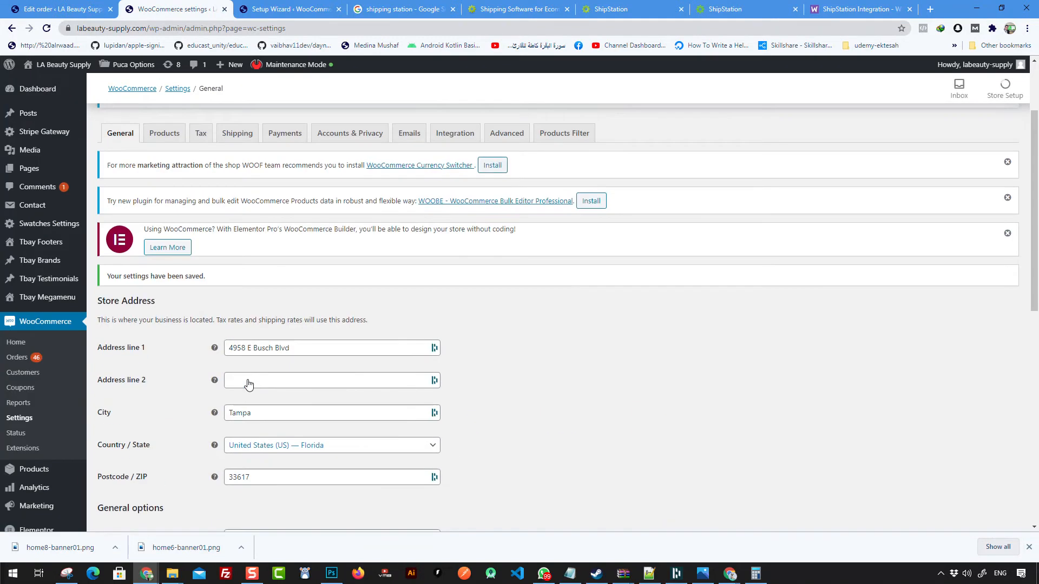
Open the store's tax options and set the shipping tax class to Standard.
left_click(208, 135)
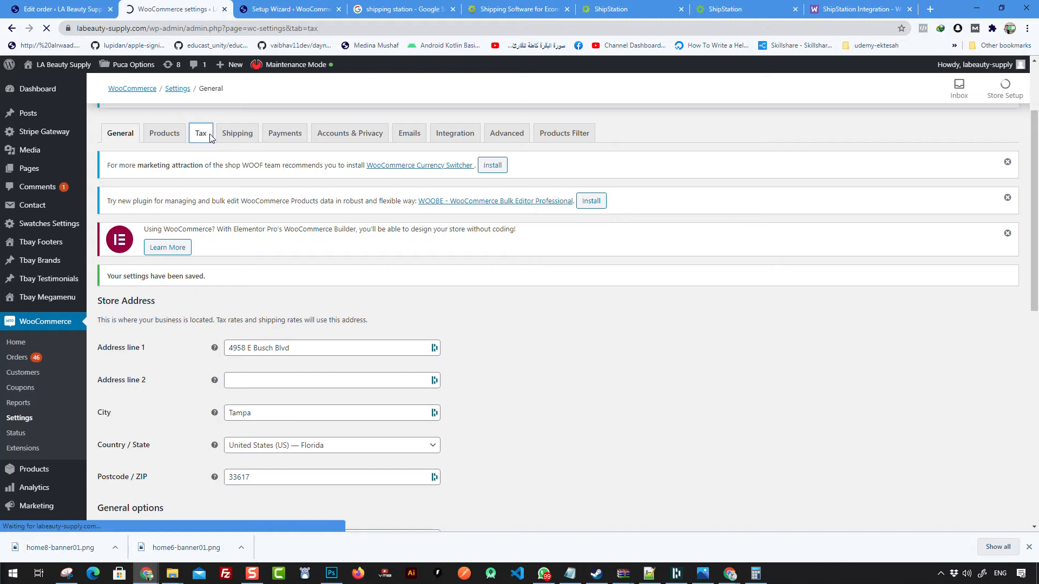
scroll(360, 262, "down", 4)
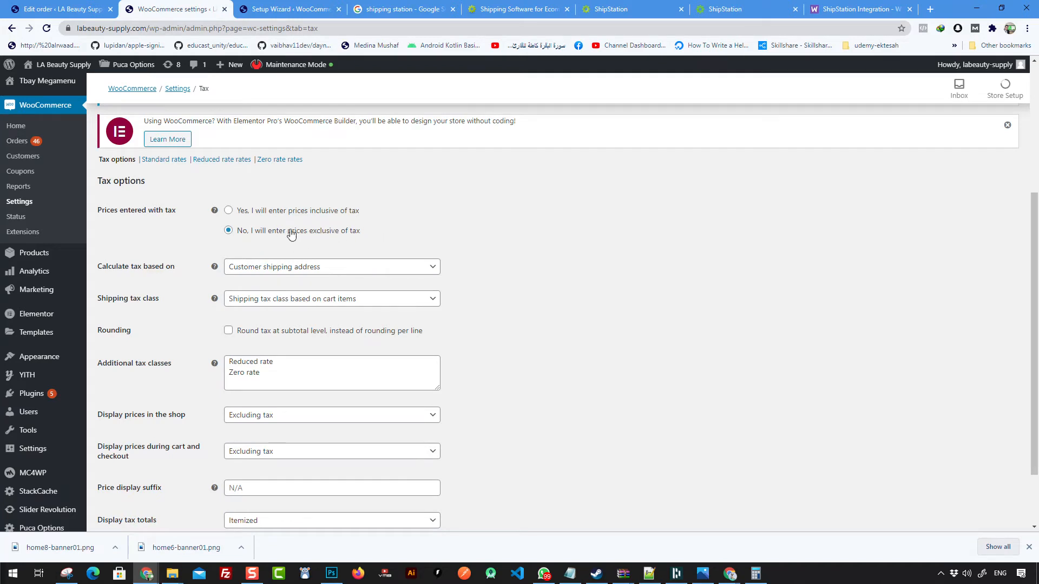
scroll(372, 279, "down", 1)
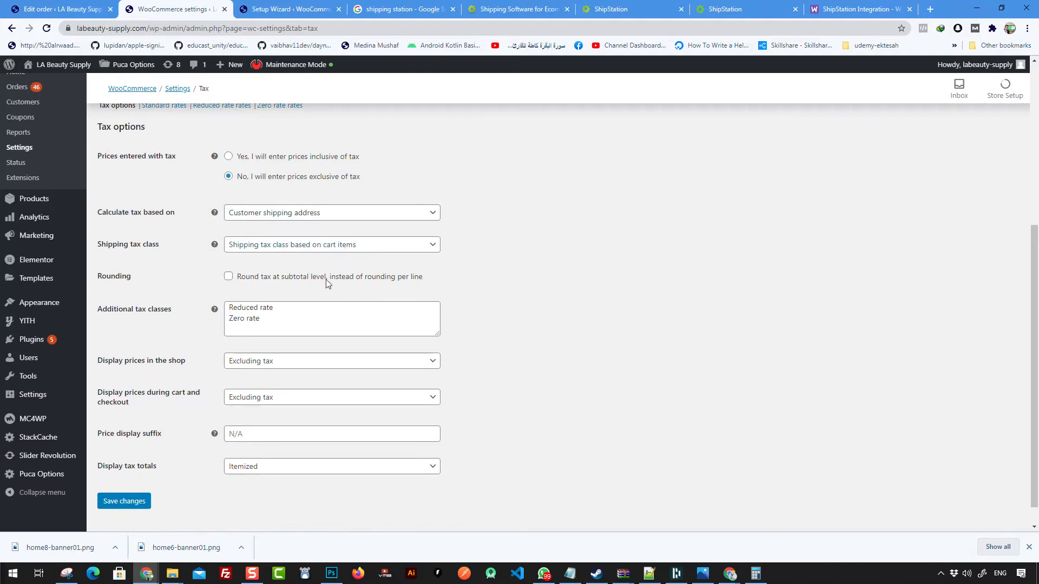
left_click(330, 243)
left_click(529, 242)
left_click(318, 245)
left_click(297, 279)
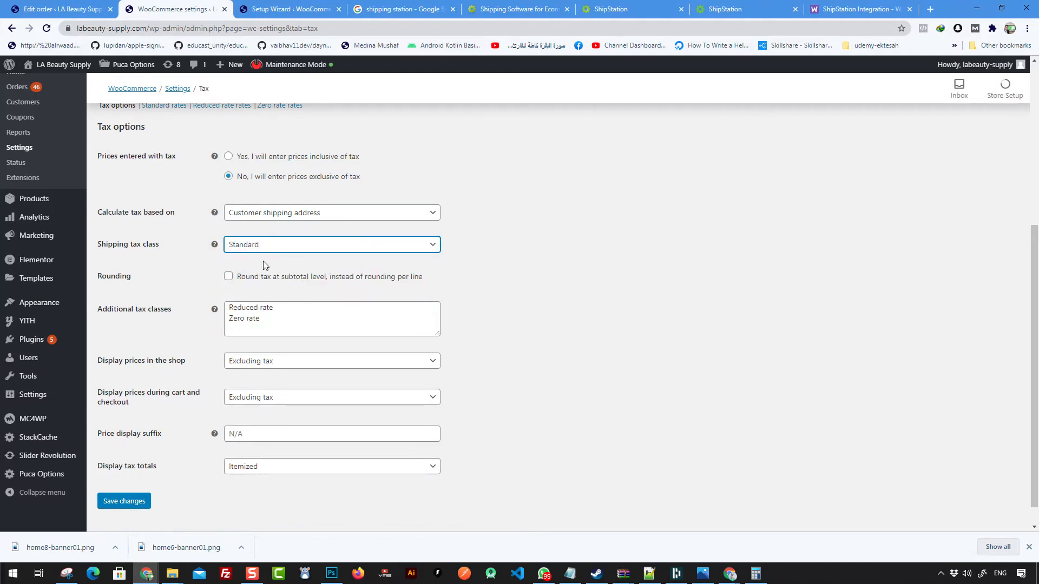
Set prices in the shop and during cart and checkout to display including tax, and save the tax options.
scroll(271, 325, "down", 1)
left_click(285, 343)
left_click(260, 350)
left_click(272, 371)
left_click(274, 388)
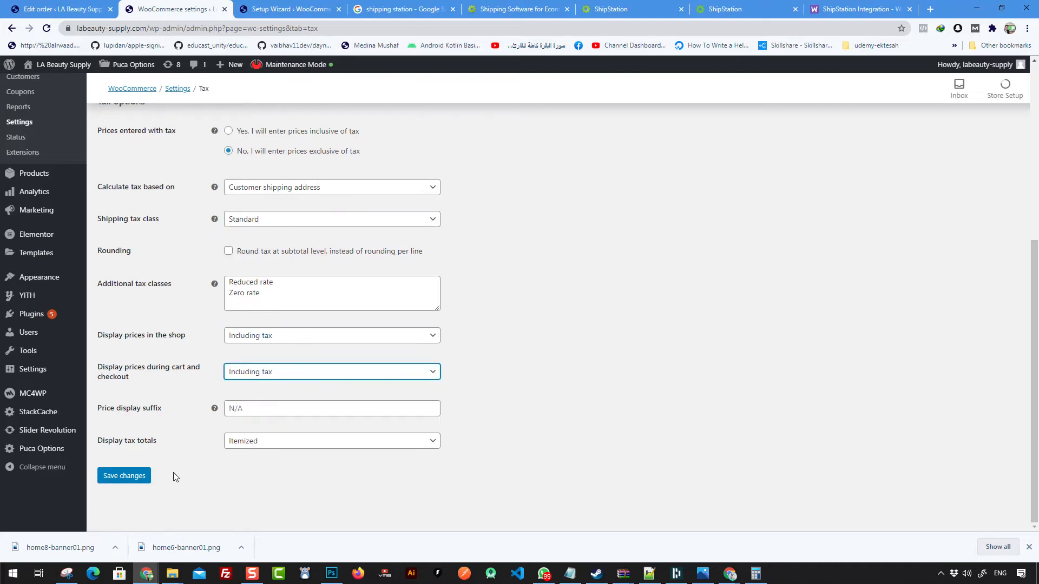
left_click(142, 478)
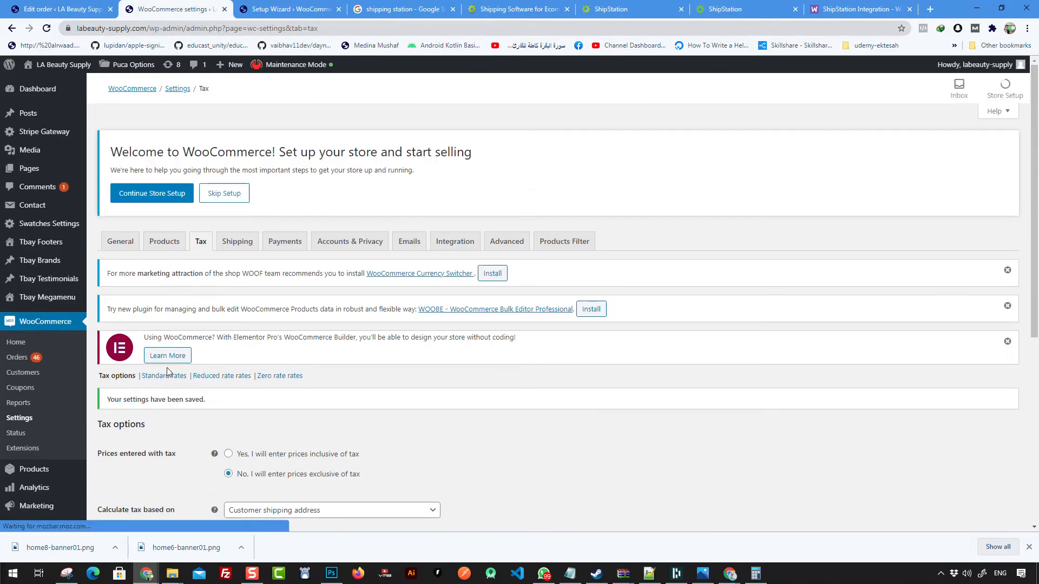
Add a standard tax rate row with country code US and a rate of 2%.
left_click(170, 380)
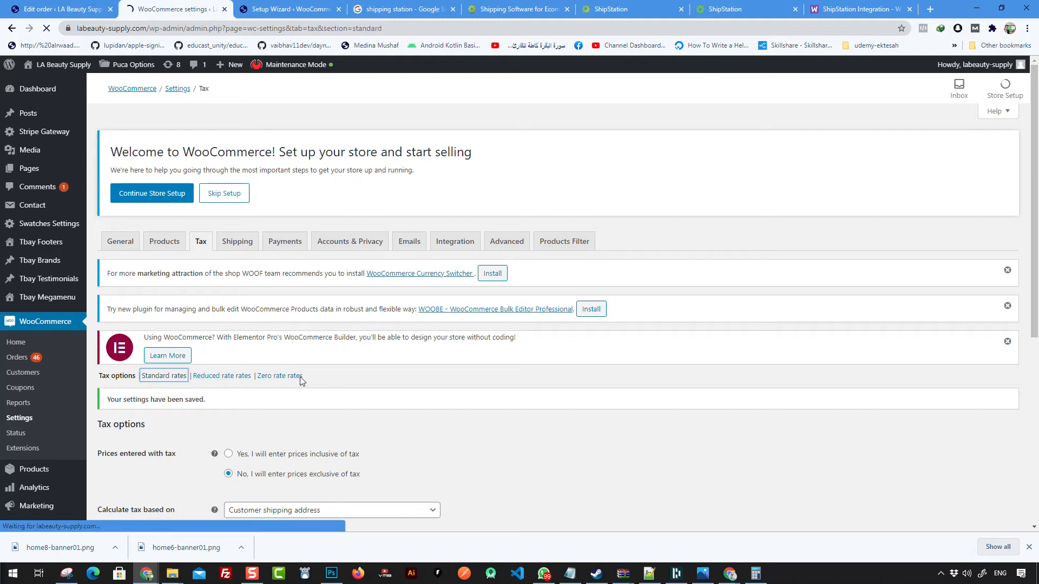
scroll(302, 377, "down", 1)
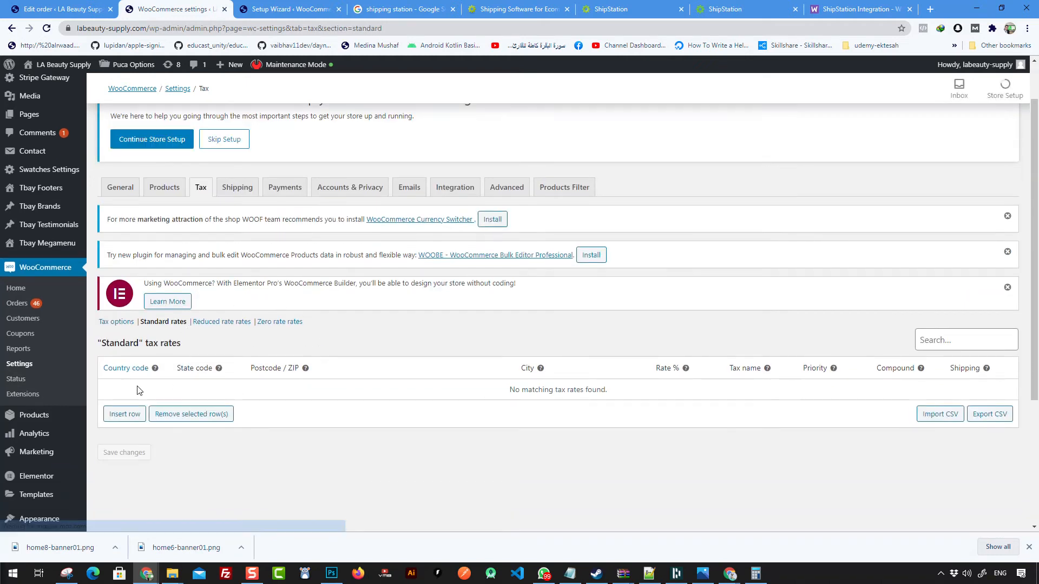
left_click(125, 414)
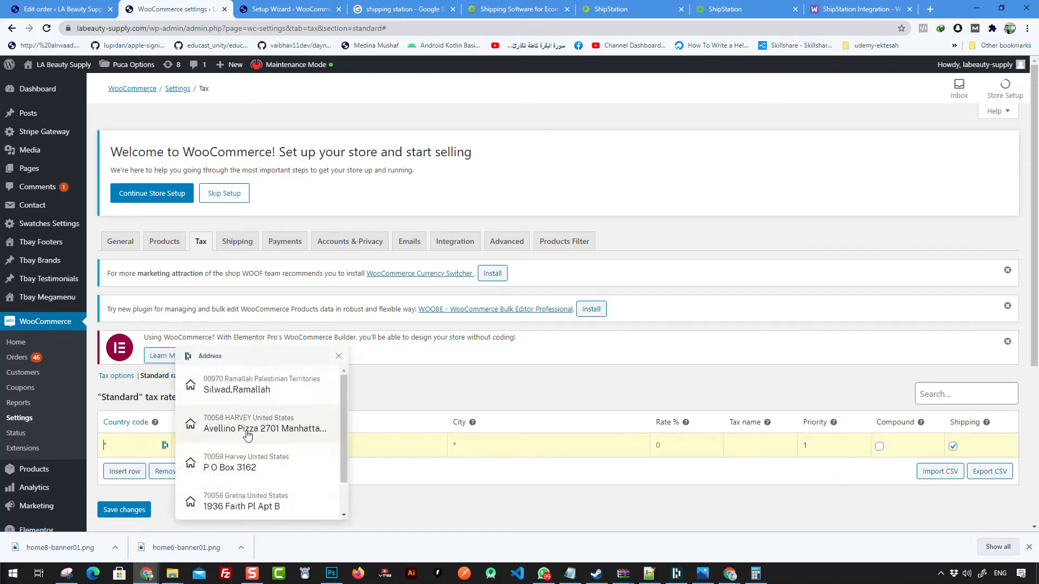
left_click(489, 395)
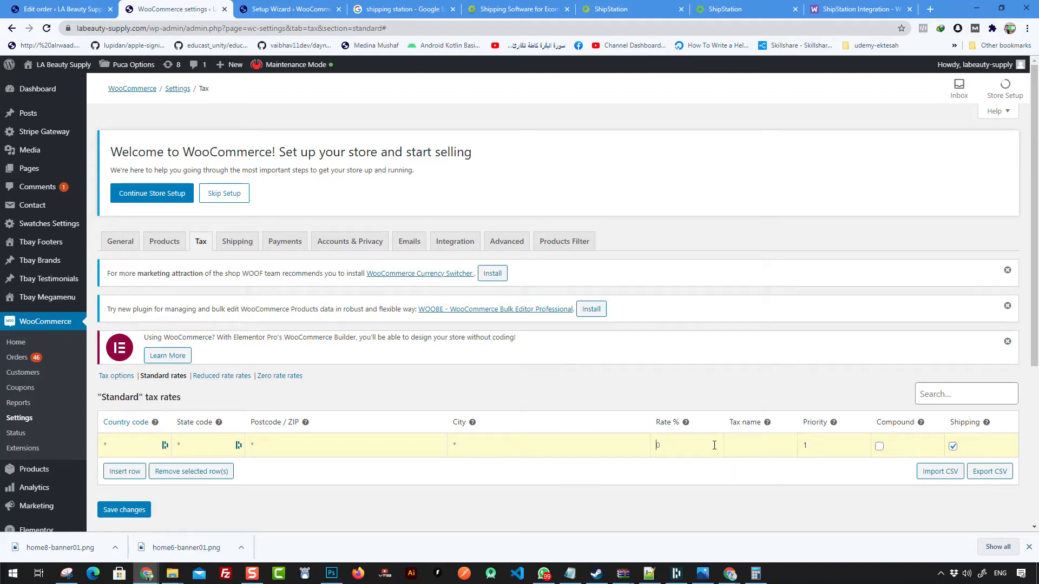
scroll(524, 429, "down", 1)
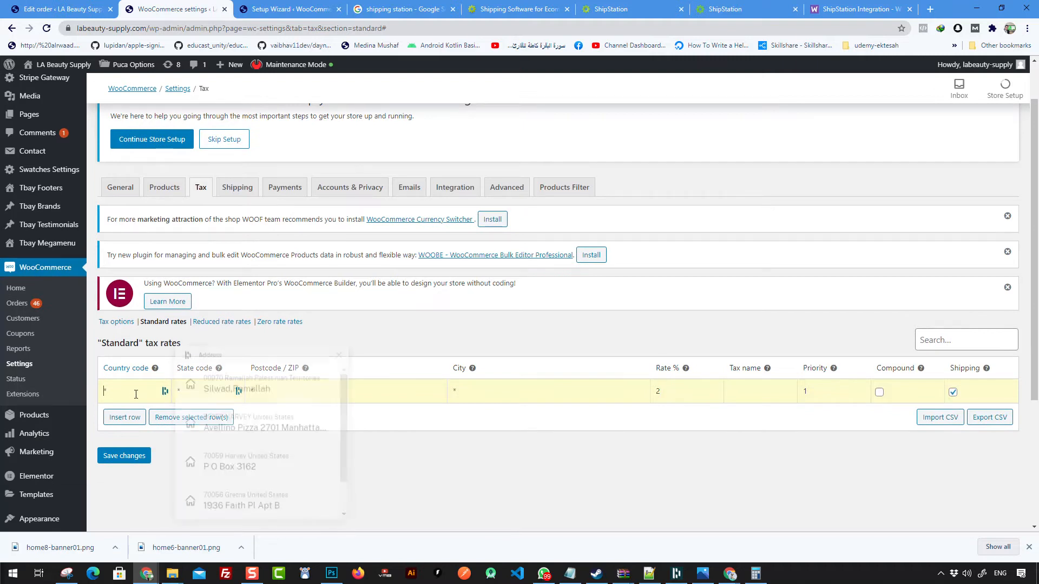
type("US")
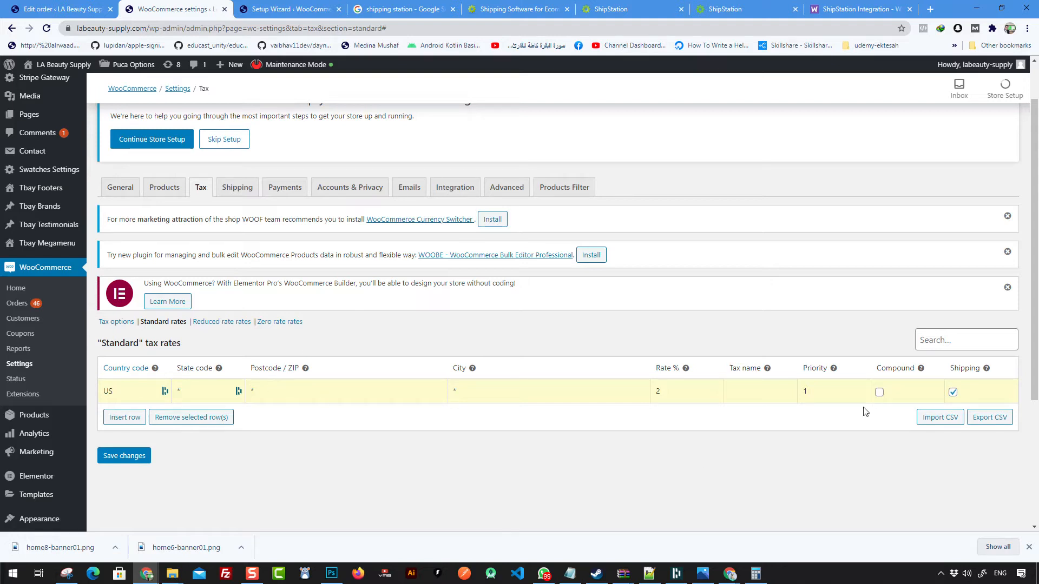
Insert a second standard tax rate row below the US rate and remove it again.
left_click(137, 421)
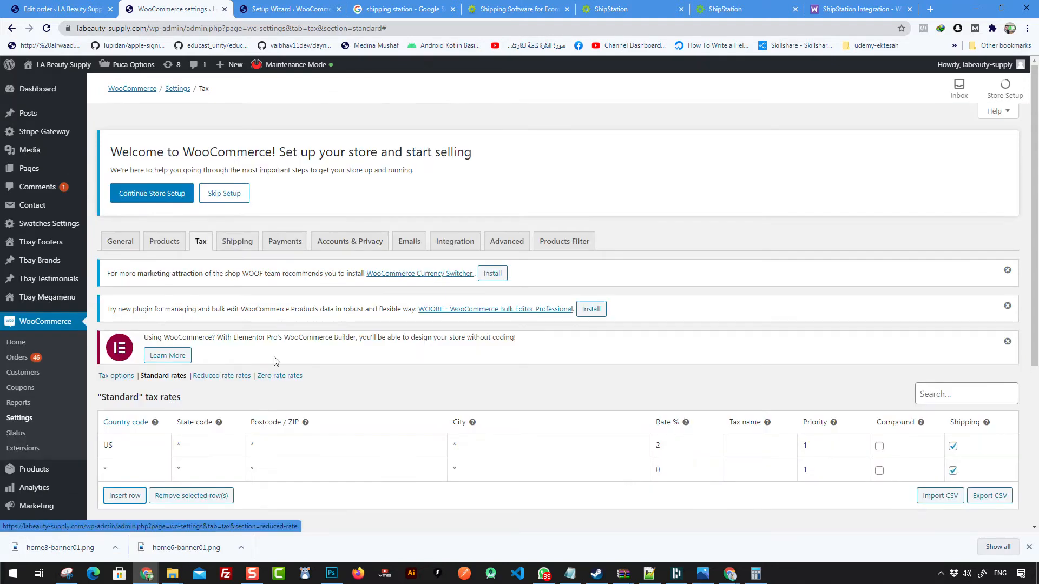
scroll(221, 456, "down", 1)
left_click_drag(825, 393, 782, 414)
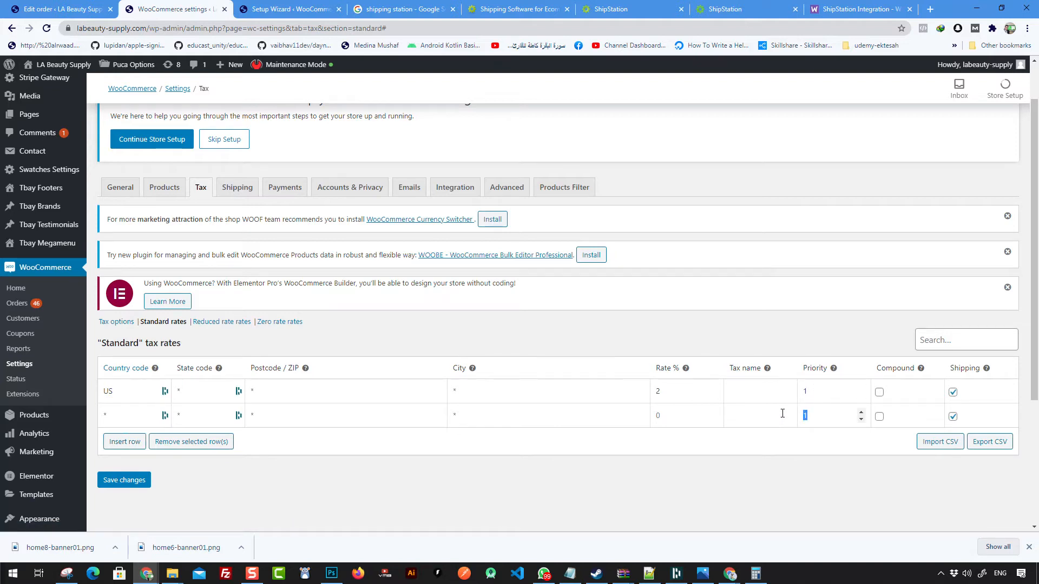
left_click(954, 392)
left_click(954, 398)
left_click(952, 416)
left_click(131, 441)
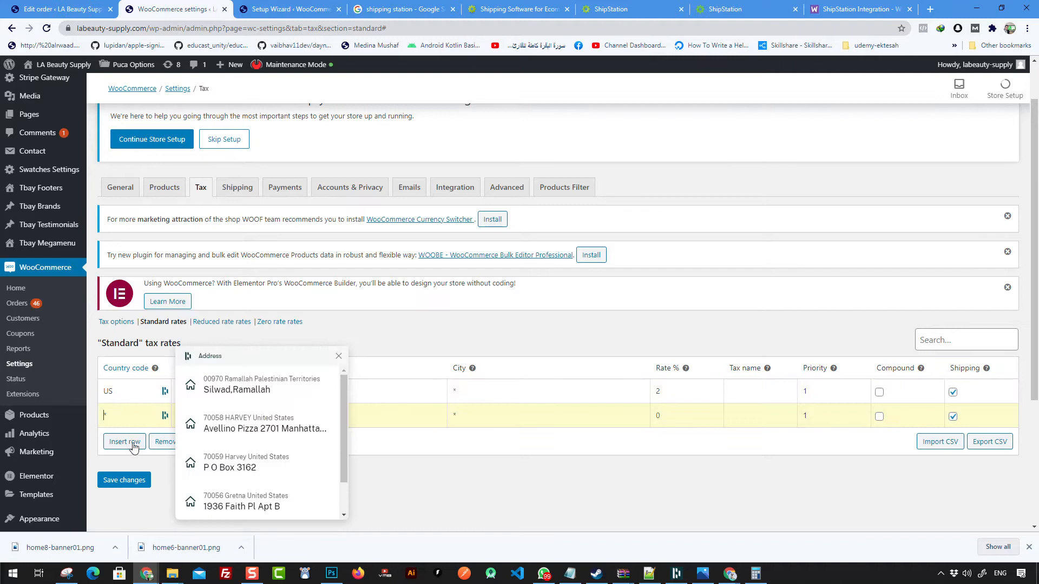
left_click(161, 445)
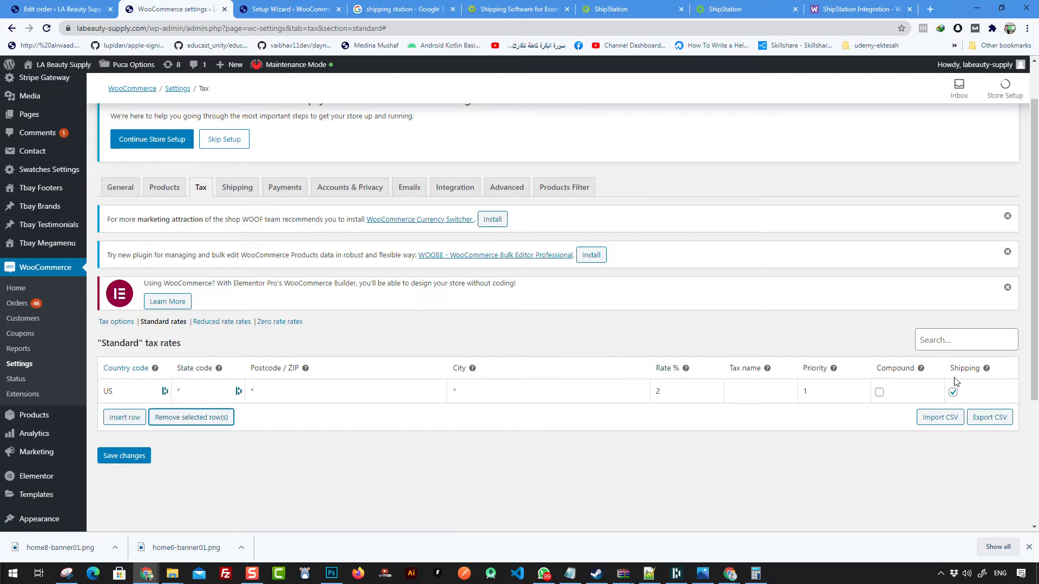
Remove the US tax rate row from the standard rates.
left_click(877, 393)
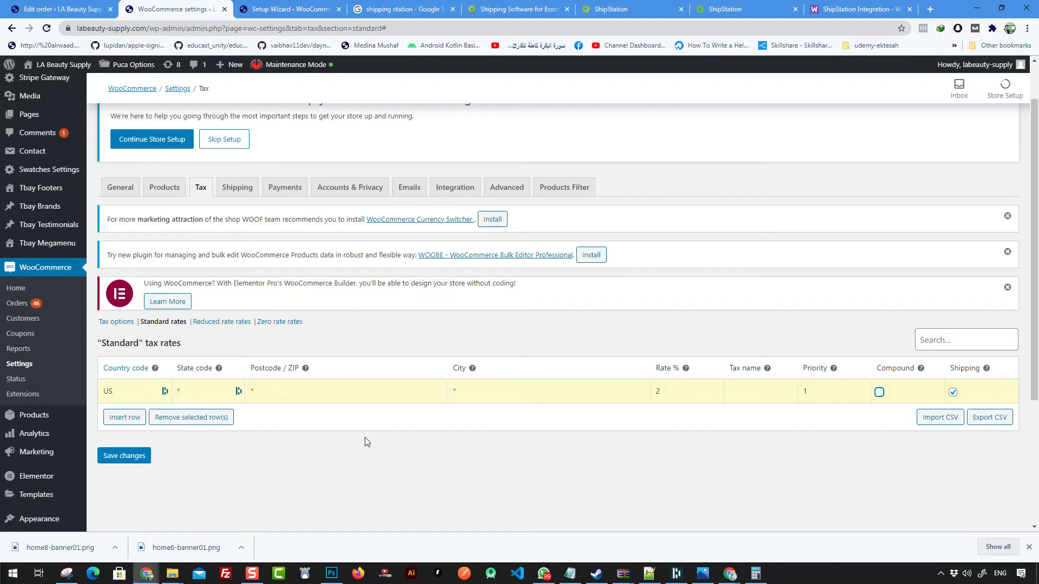
left_click(953, 393)
left_click(205, 417)
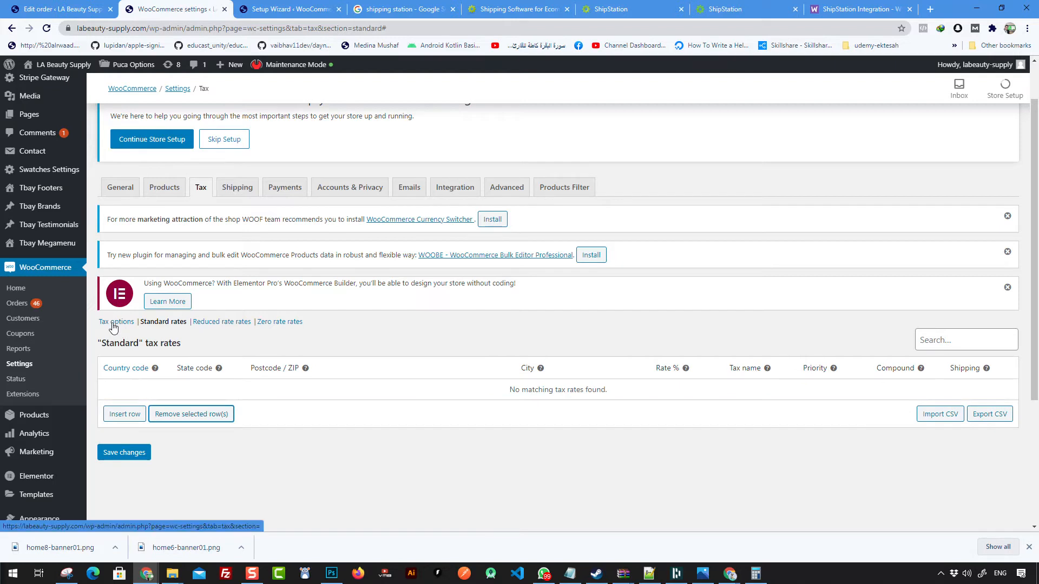
Disable tax rates and calculations in the general settings and save the changes.
left_click(119, 187)
left_click(572, 91)
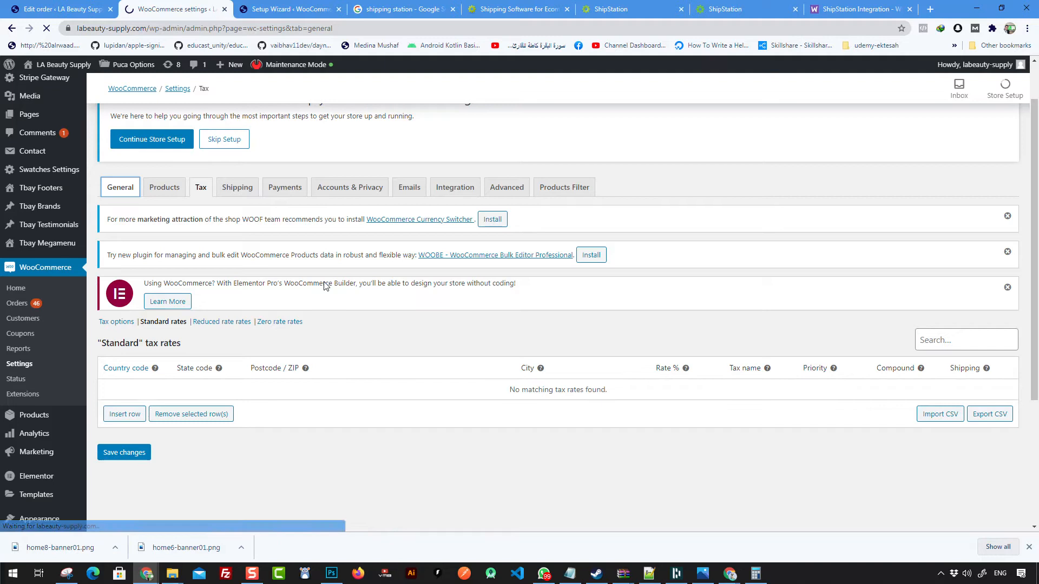
scroll(352, 319, "down", 4)
scroll(341, 329, "down", 2)
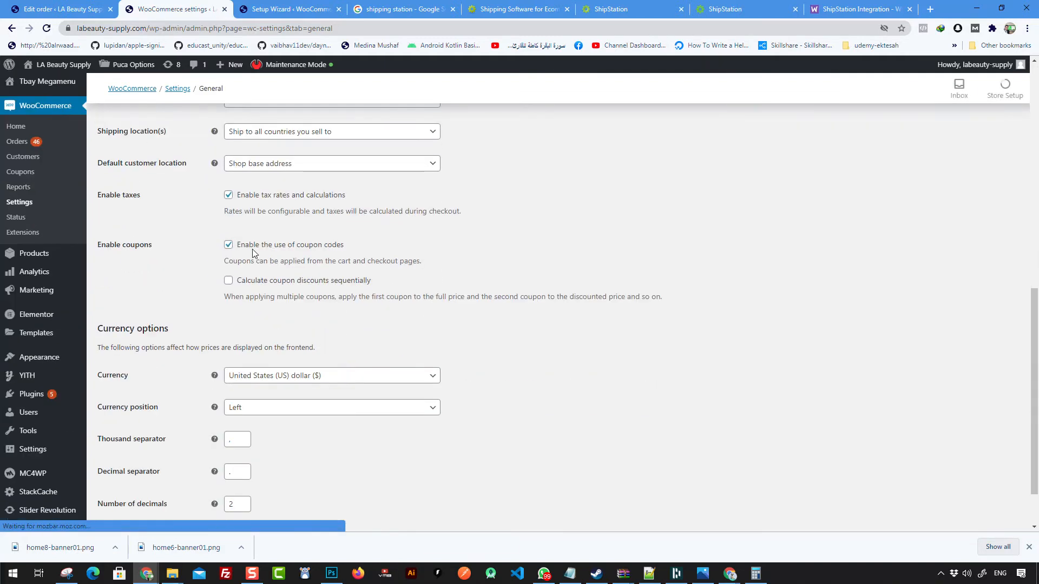
left_click(248, 197)
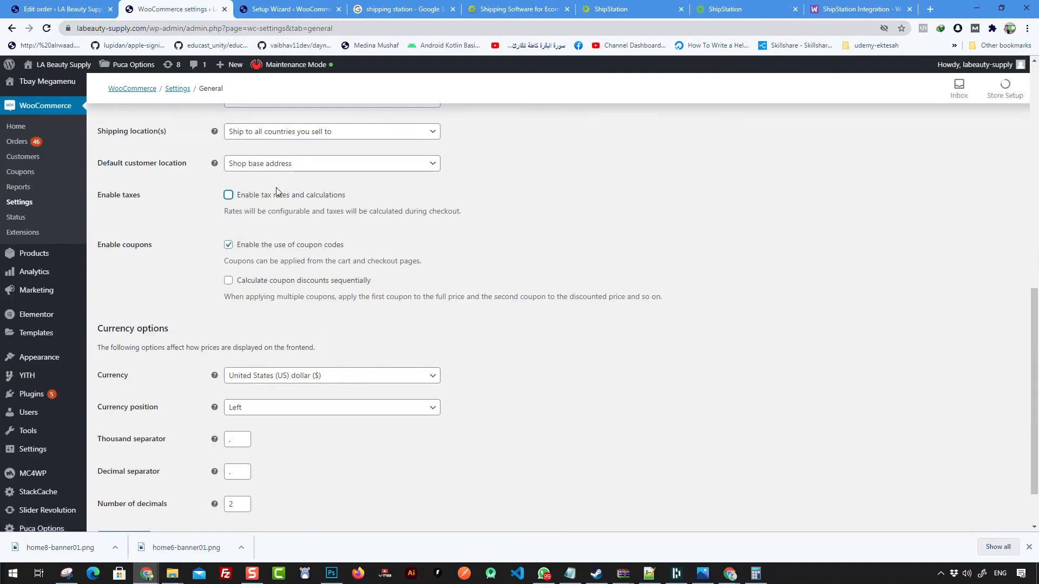
scroll(287, 200, "down", 2)
left_click(135, 476)
scroll(584, 395, "up", 3)
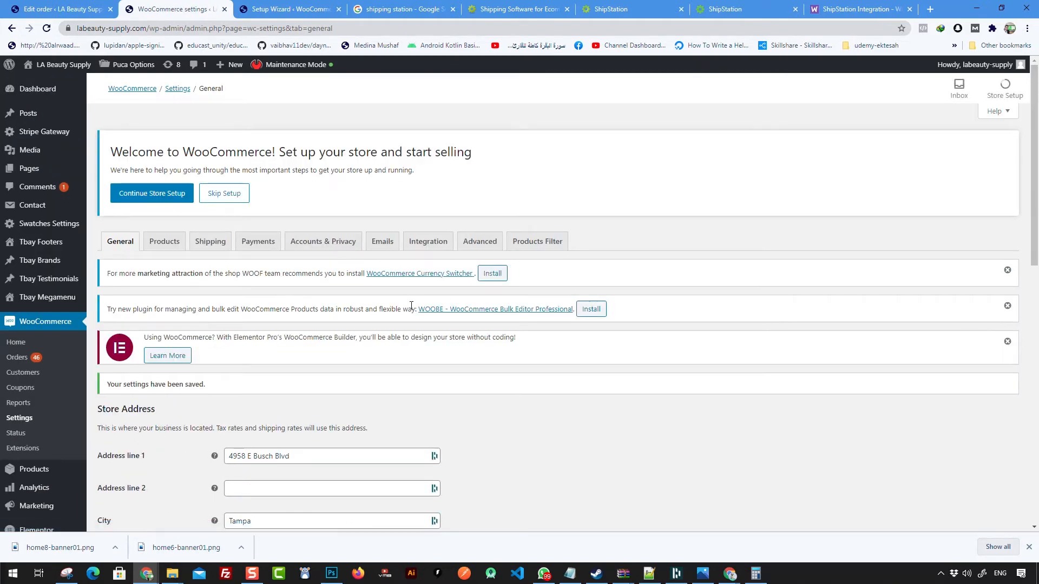
Start a new shipping zone in the shipping settings and name it US.
left_click(197, 244)
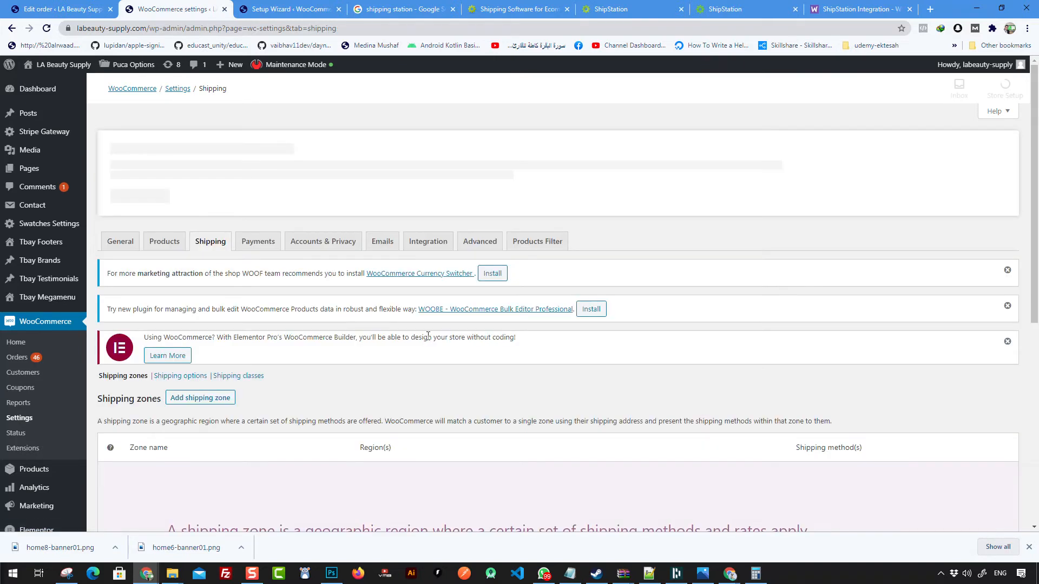
scroll(297, 329, "down", 1)
scroll(298, 333, "down", 5)
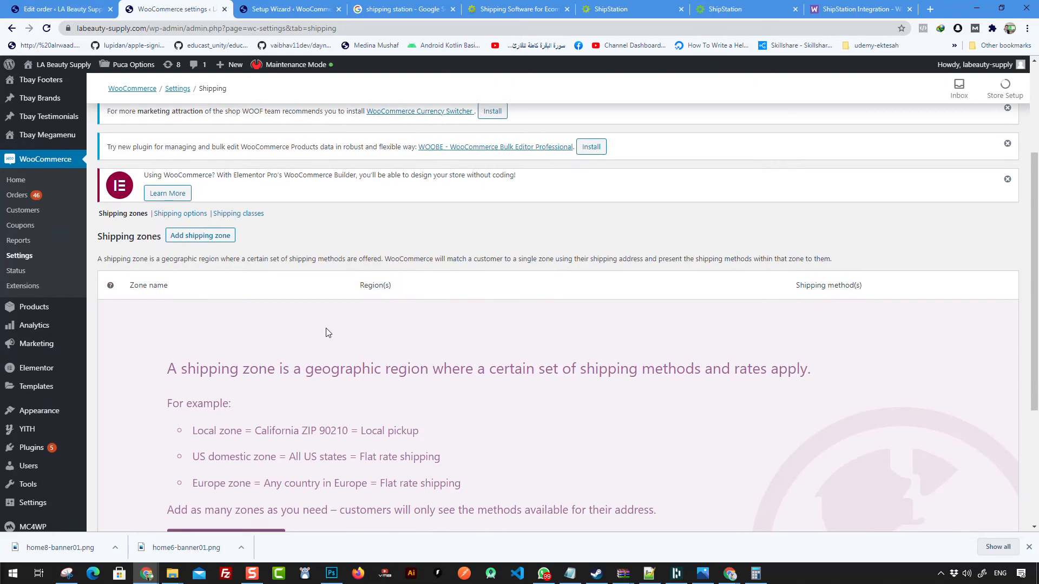
scroll(302, 341, "up", 3)
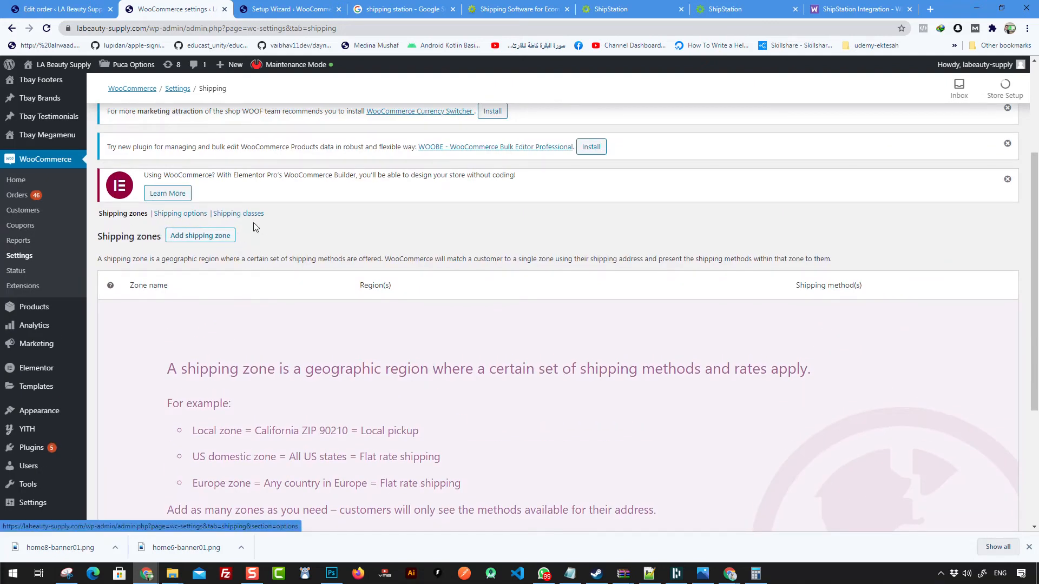
left_click(193, 238)
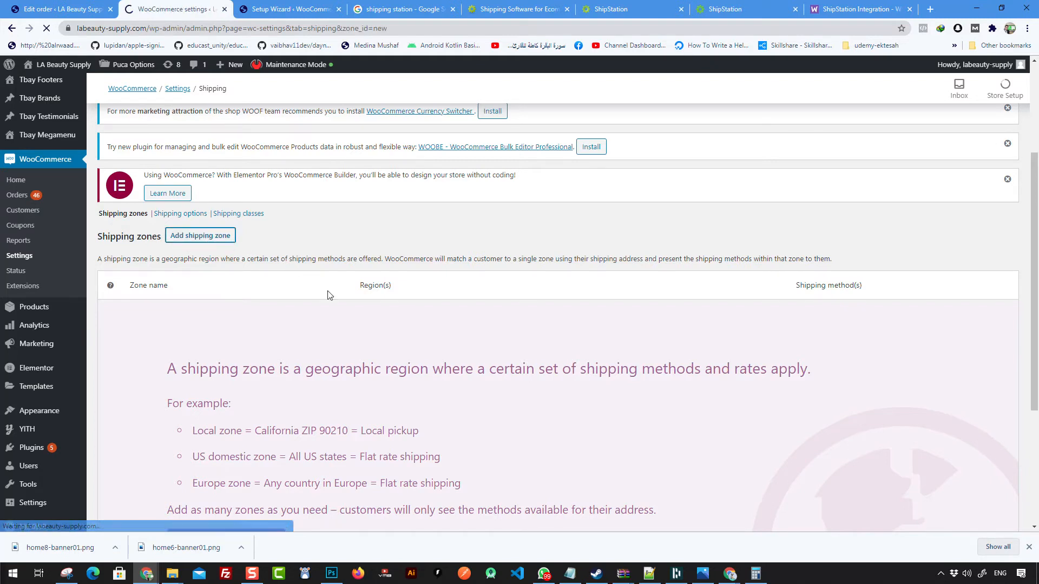
scroll(303, 249, "down", 3)
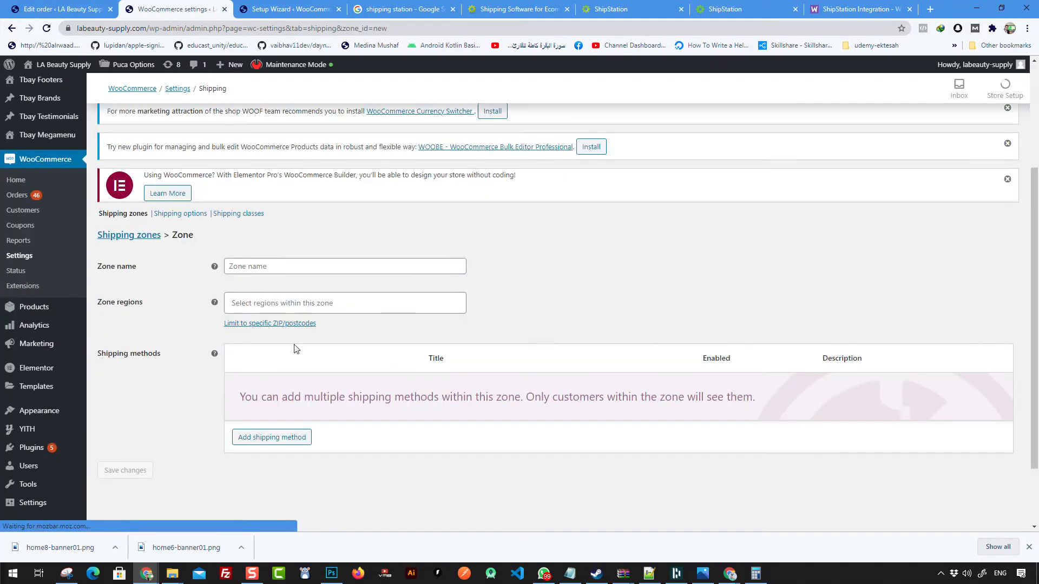
left_click(282, 263)
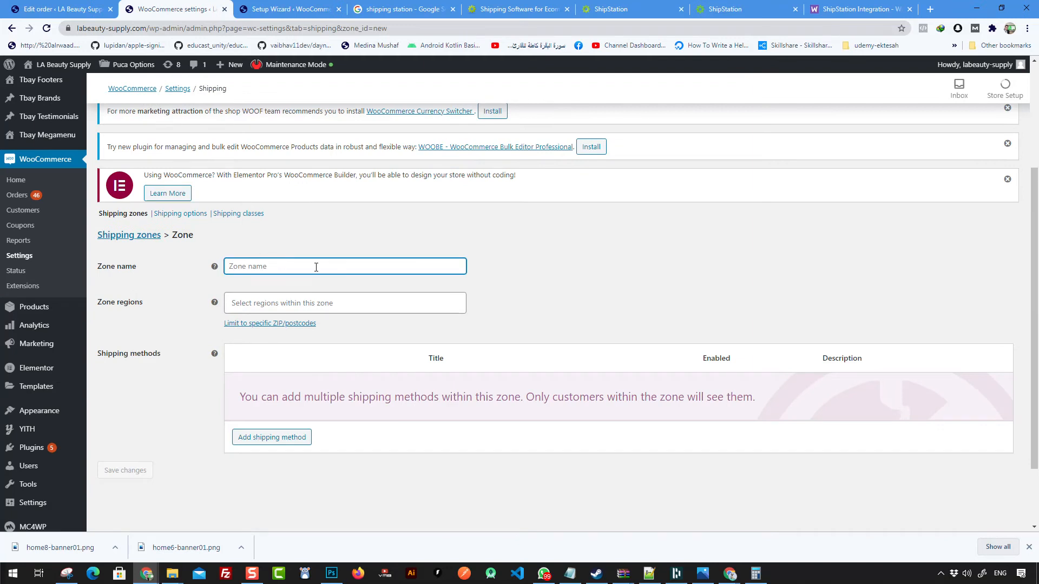
type("US")
Add United States (US) as a region of the new shipping zone.
left_click(269, 301)
type("y")
key("BackSpace")
type("united")
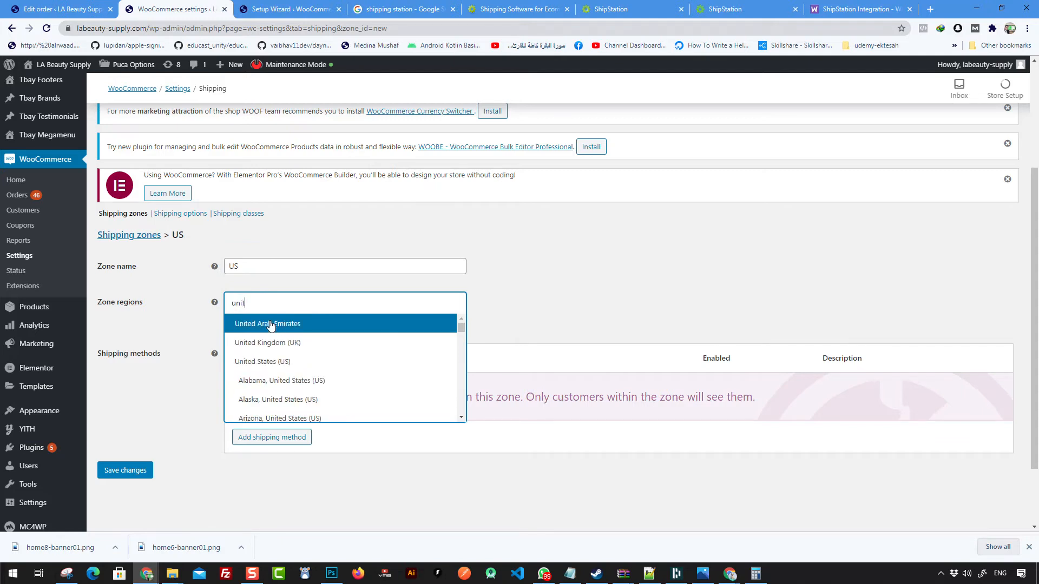
left_click(304, 363)
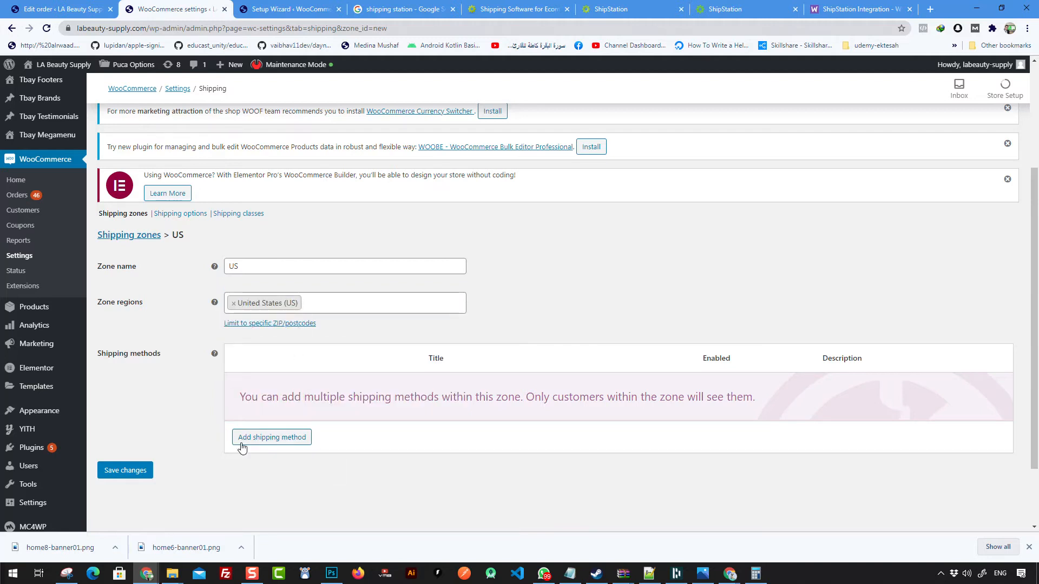
Review the shipping methods that can be added to the US zone without adding one.
left_click(264, 445)
left_click(424, 301)
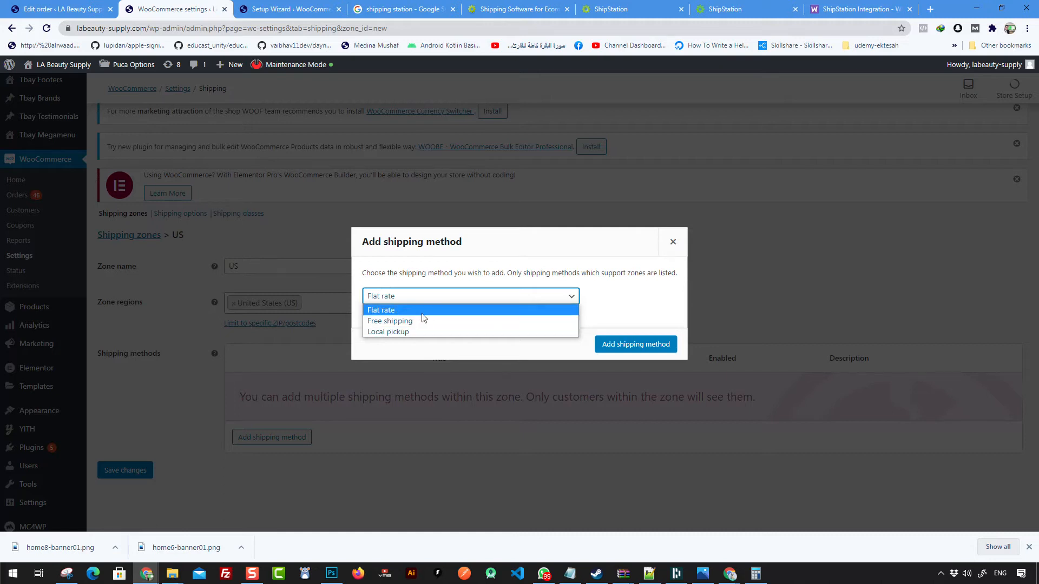
left_click(672, 243)
Add Louisiana, United States (US) as a further region of the US shipping zone.
left_click(362, 306)
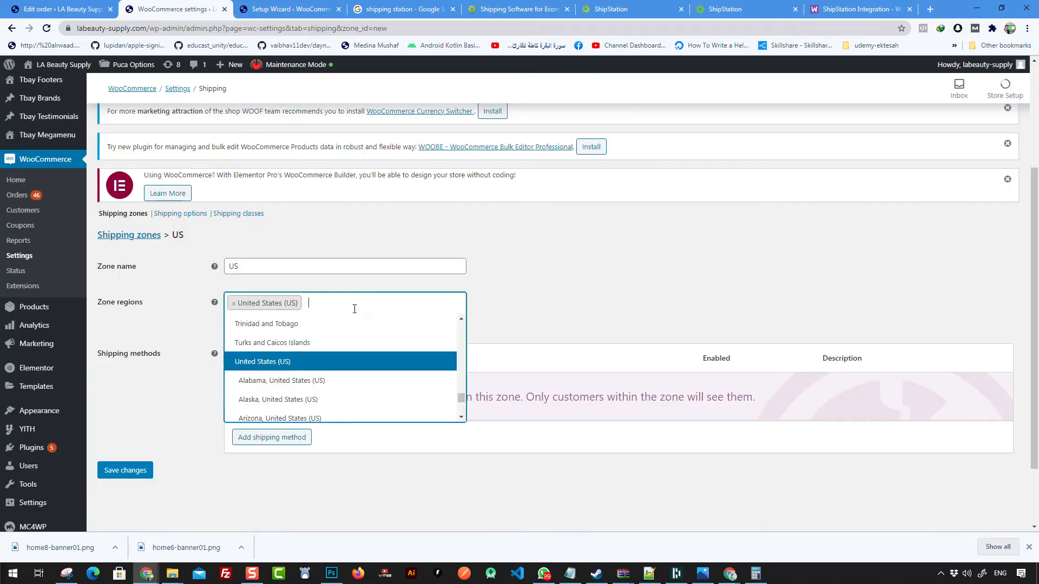
scroll(306, 378, "down", 5)
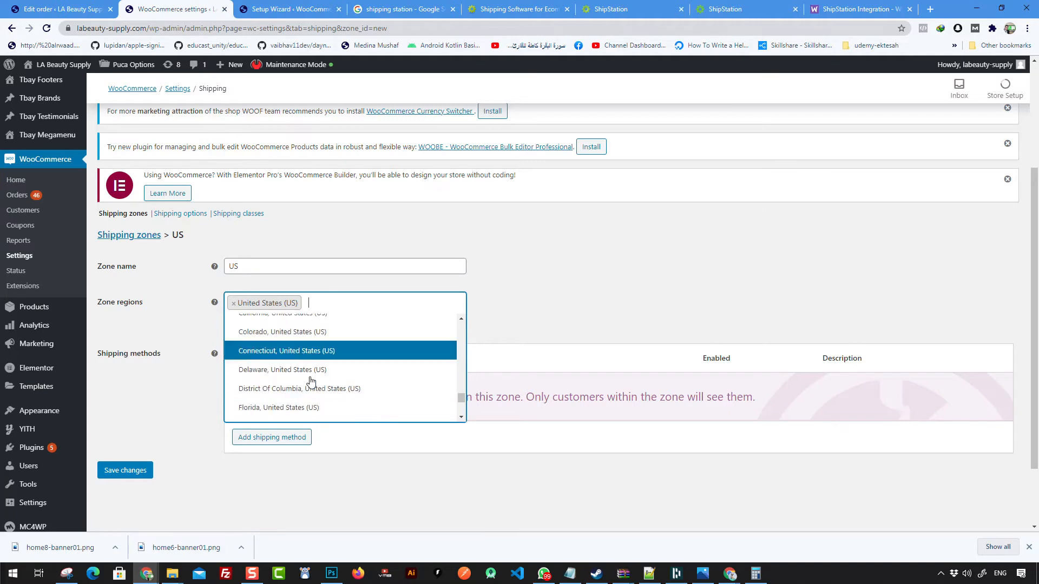
scroll(304, 379, "down", 3)
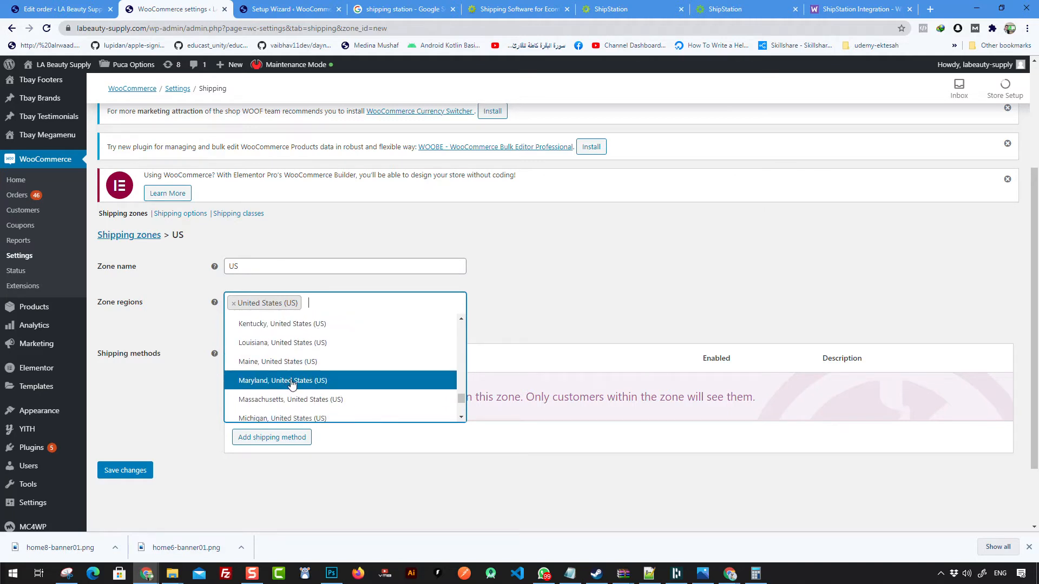
left_click(276, 343)
scroll(293, 379, "down", 1)
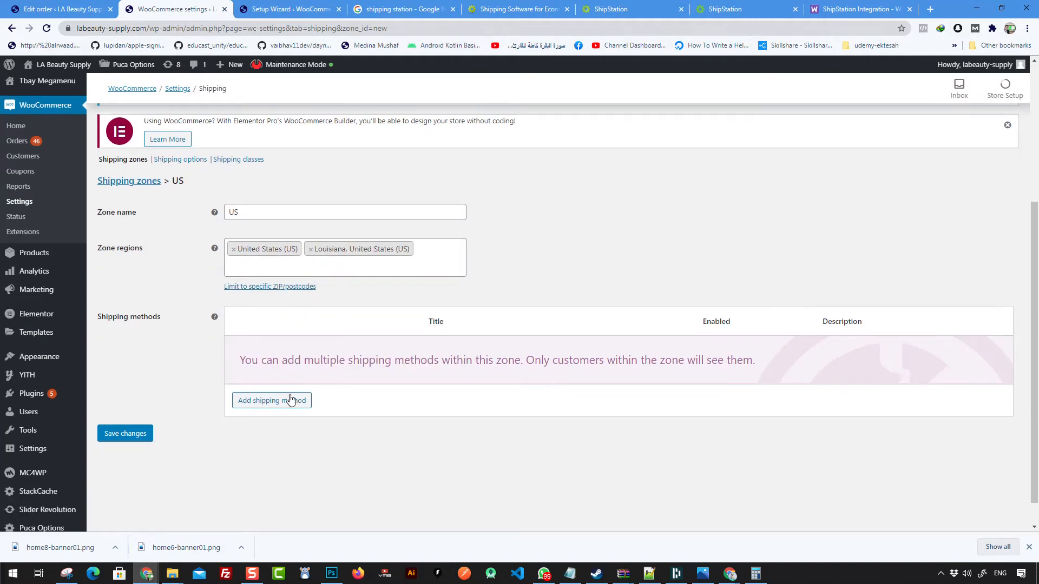
Add a Free shipping method to the US shipping zone.
left_click(262, 403)
left_click(418, 300)
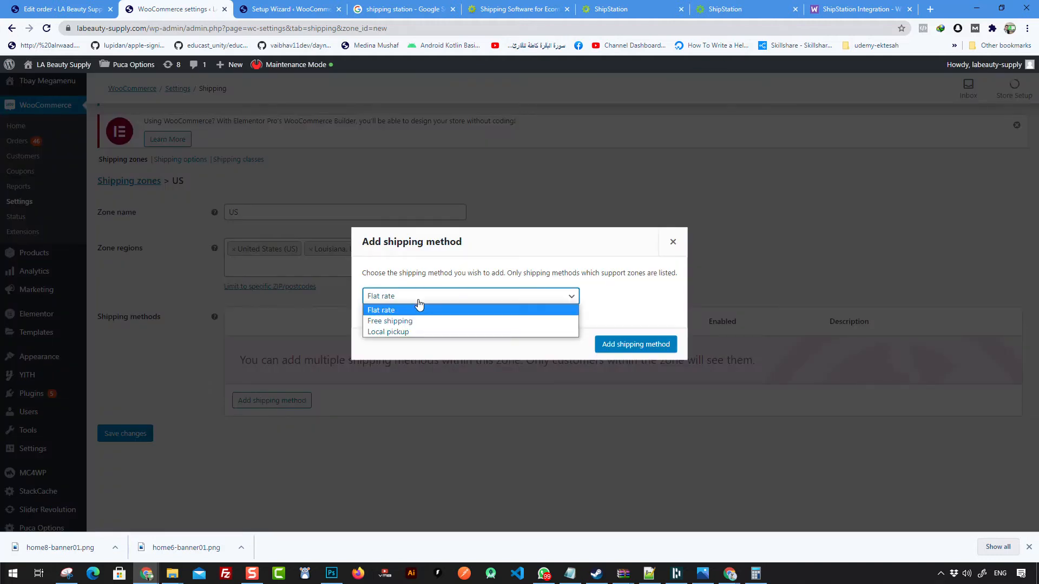
left_click(440, 310)
left_click(480, 298)
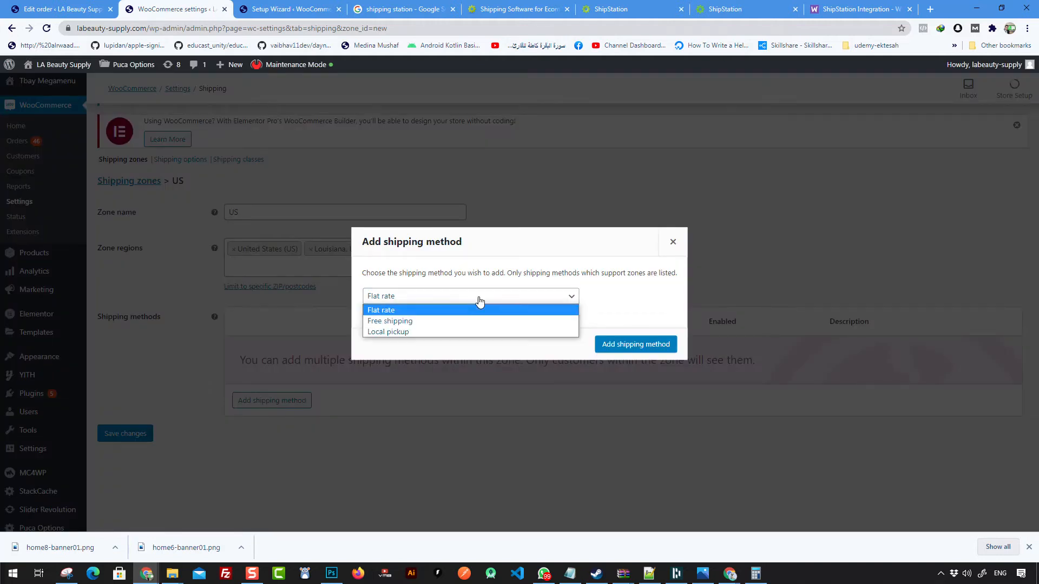
left_click(398, 310)
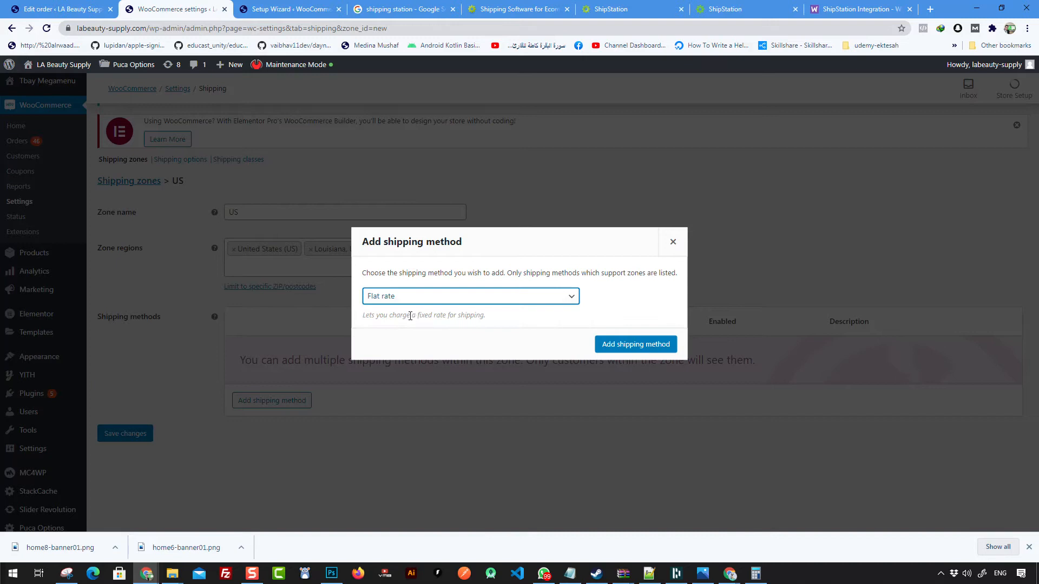
left_click(396, 301)
left_click(400, 320)
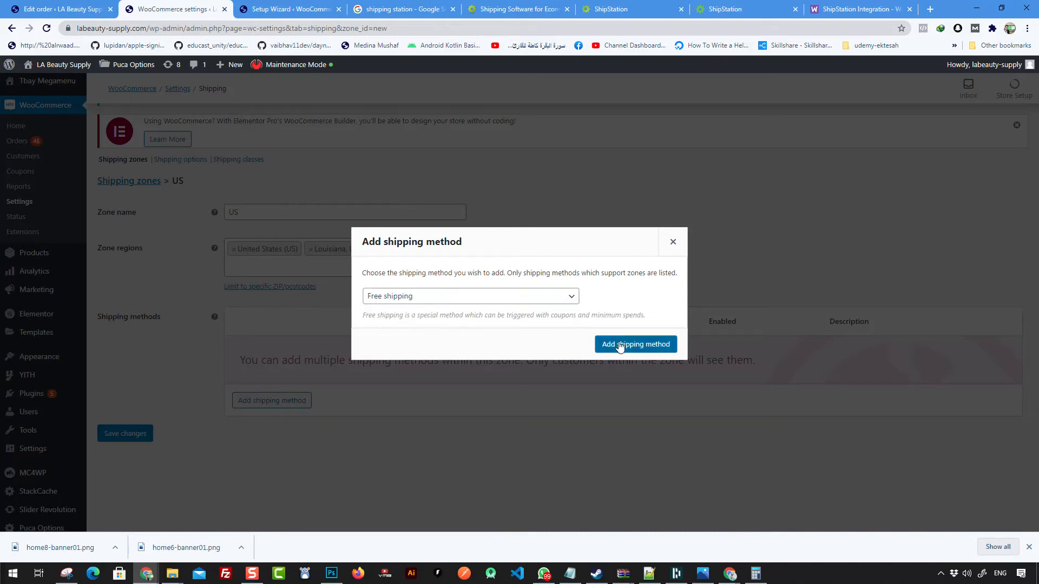
left_click(623, 345)
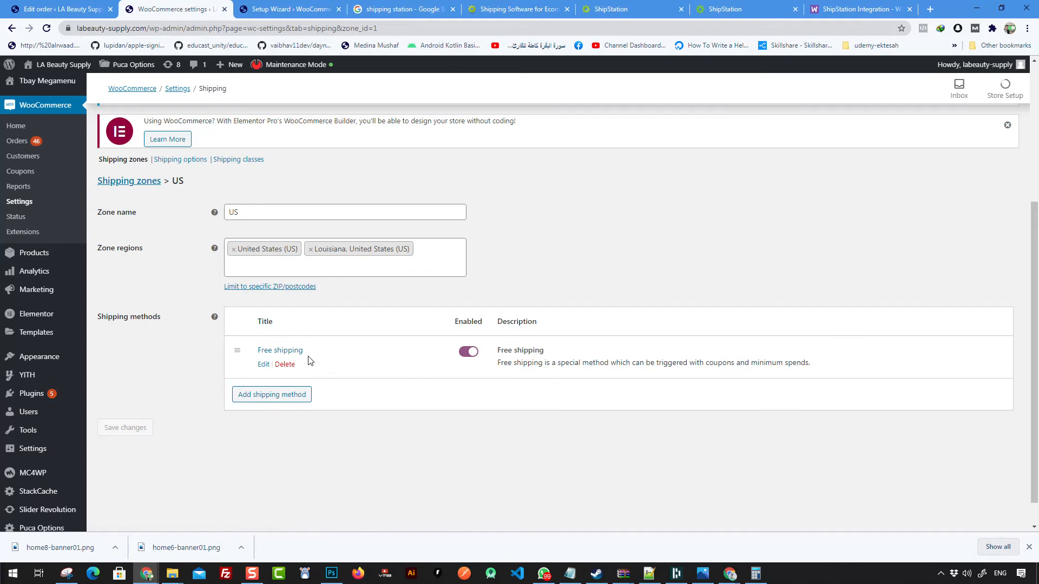
Make the zone's Free shipping method require a minimum order amount of 200 and save its settings.
left_click(263, 364)
left_click(433, 309)
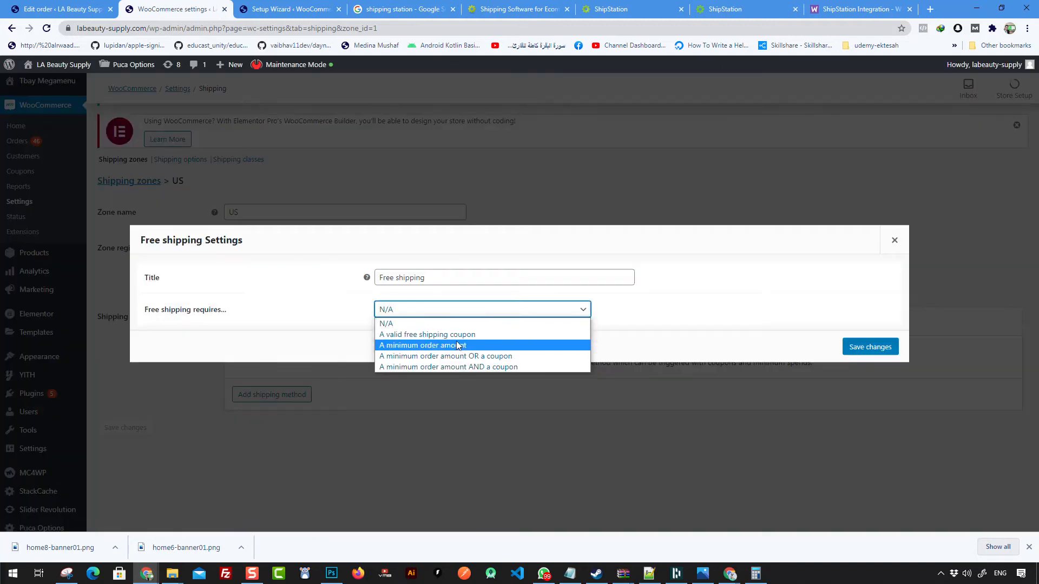
left_click(495, 346)
key("Tab")
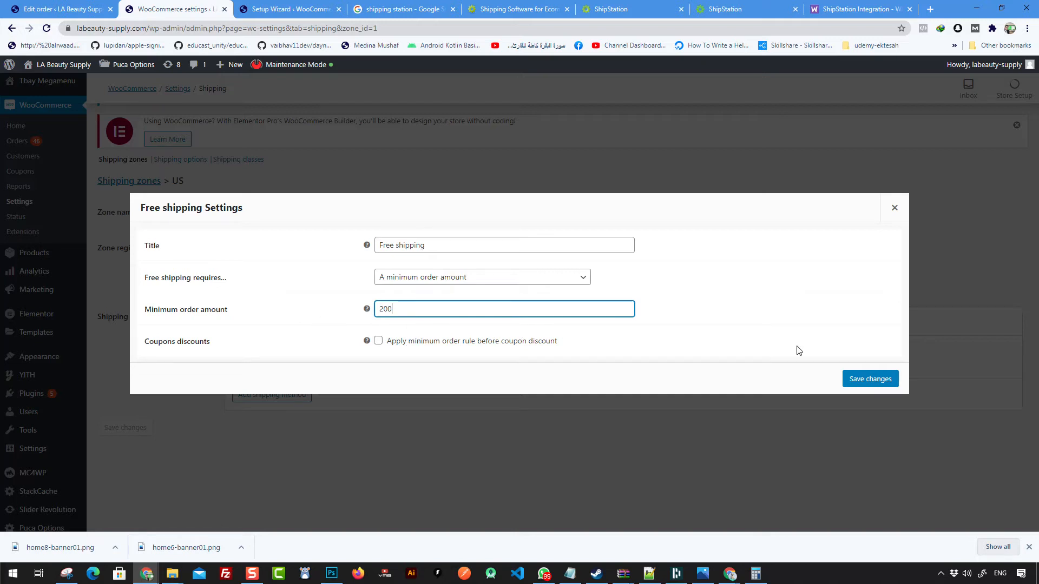
left_click(888, 379)
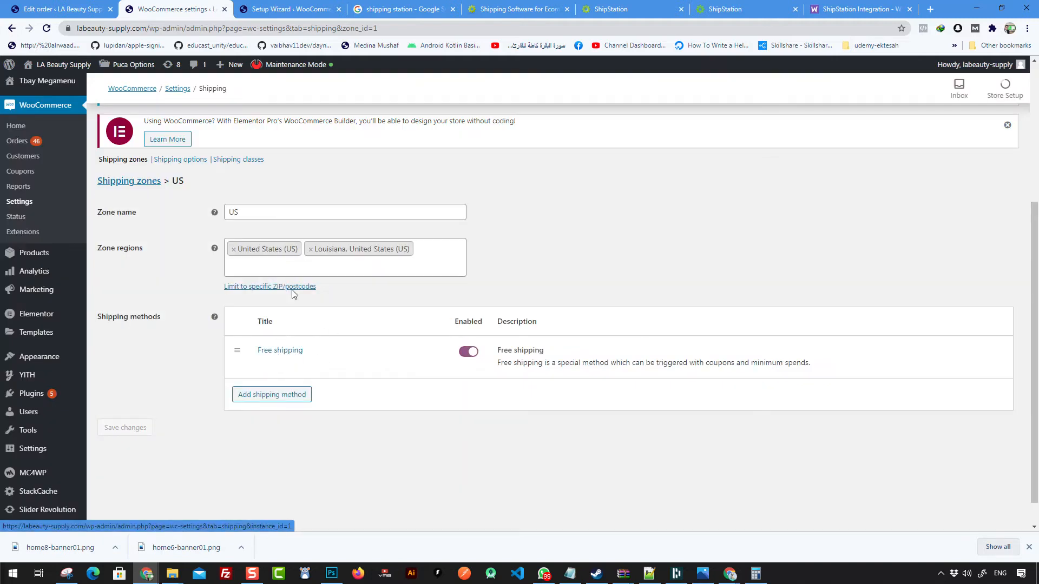
Add a Flat rate shipping method to the US zone and set its cost to 100.
left_click(268, 396)
left_click(401, 298)
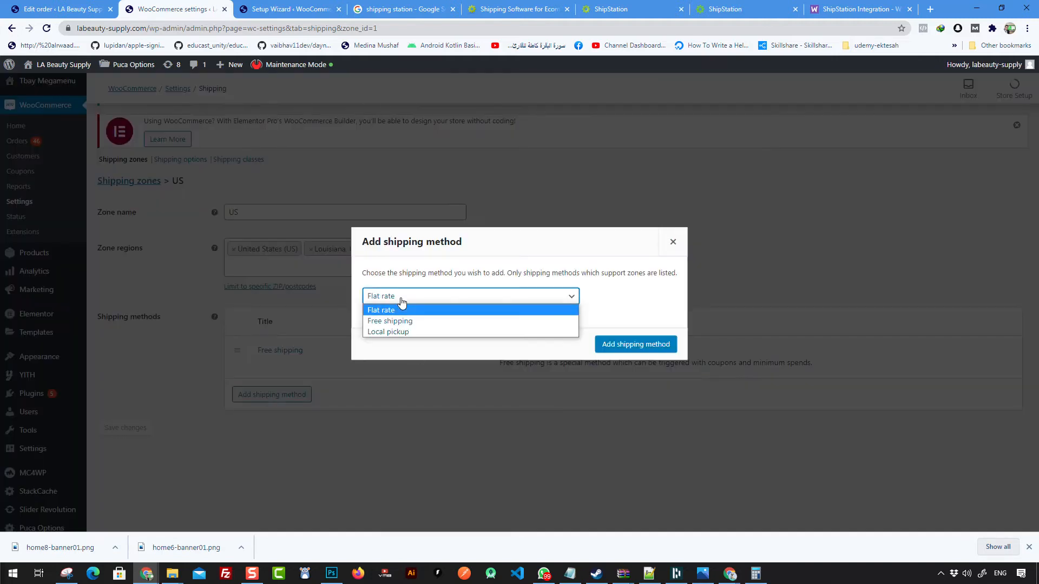
left_click(410, 311)
left_click(620, 346)
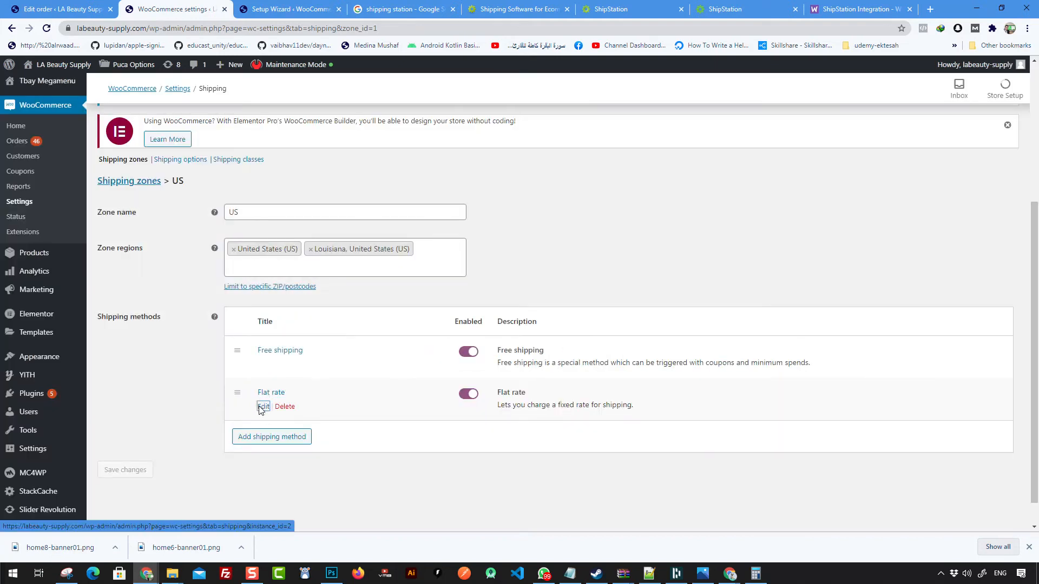
left_click(262, 407)
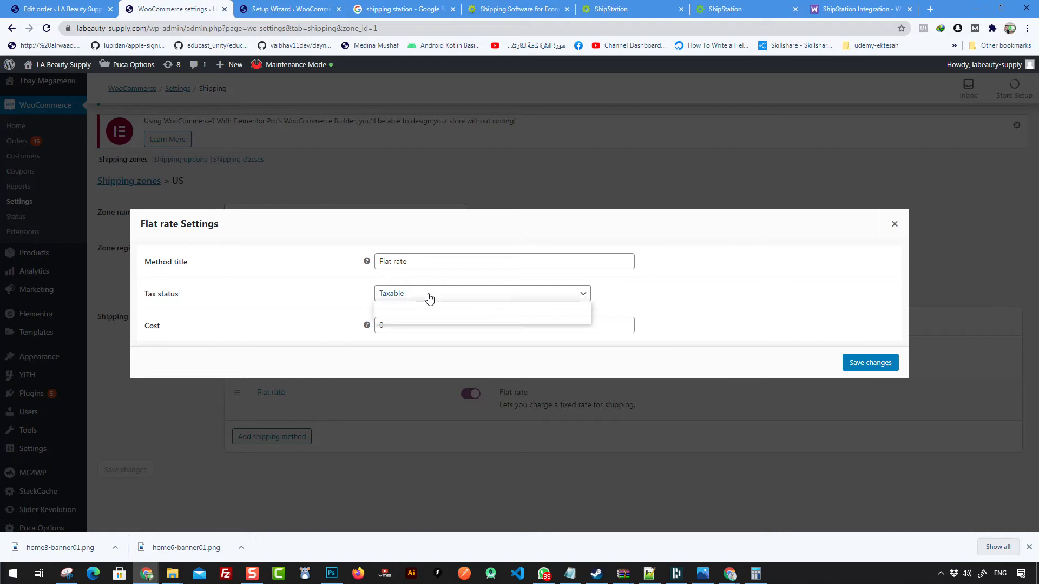
left_click(408, 325)
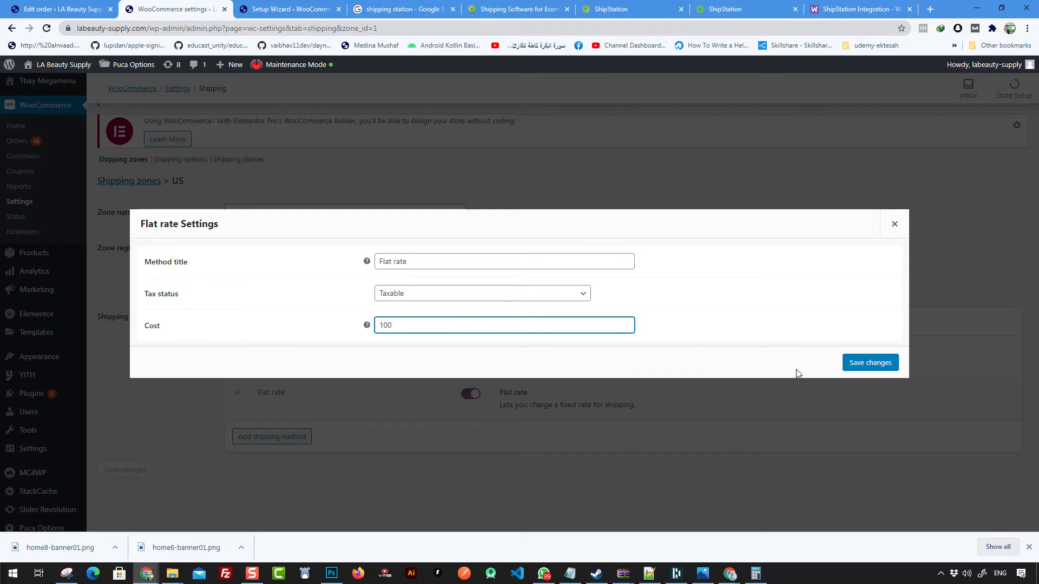
left_click(872, 363)
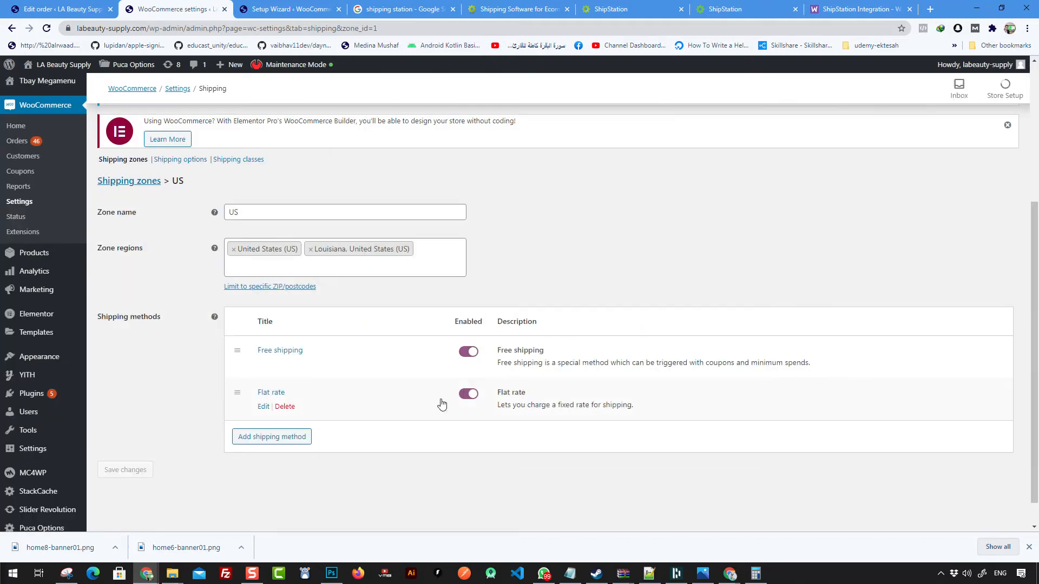
left_click(258, 435)
left_click(422, 298)
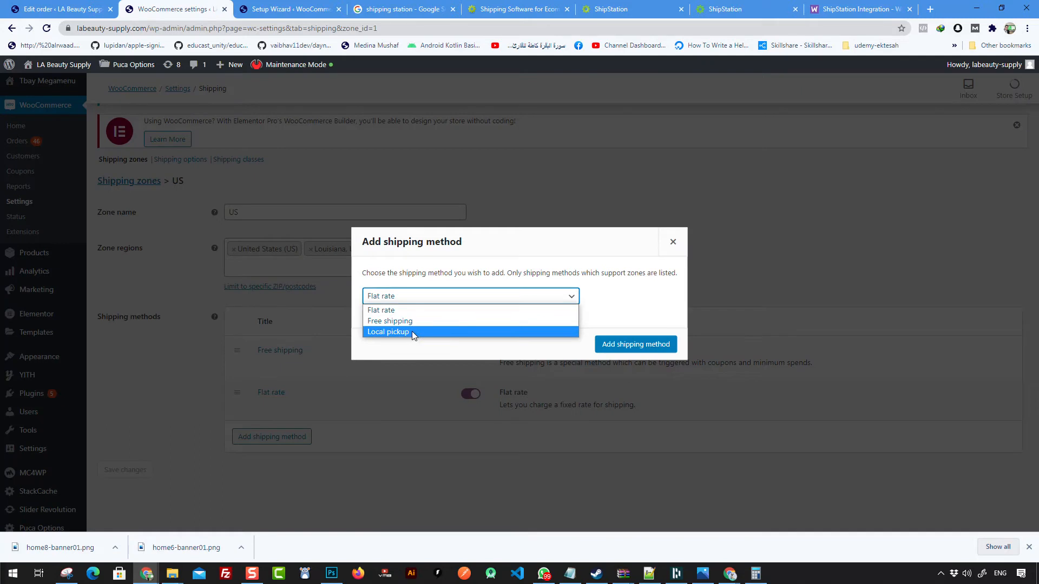
left_click(412, 331)
left_click(728, 242)
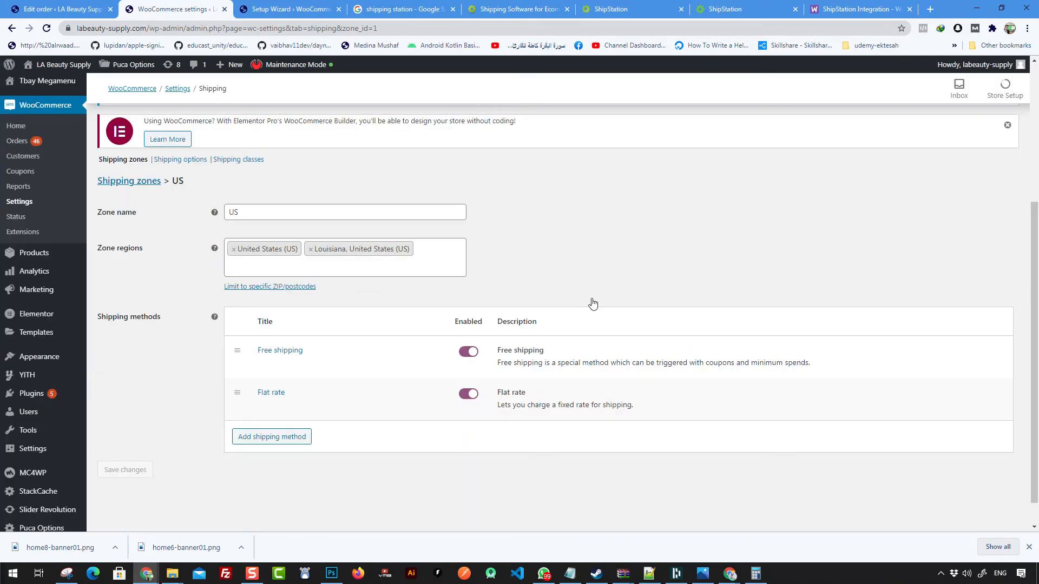
Delete the Flat rate and Free shipping methods from the US zone and save the zone.
left_click(289, 409)
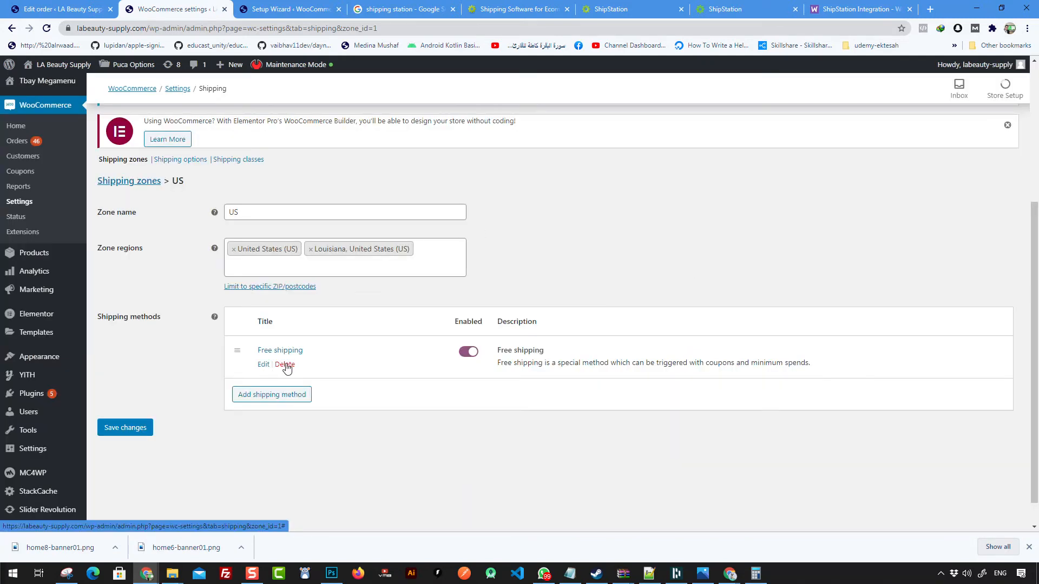
left_click(285, 366)
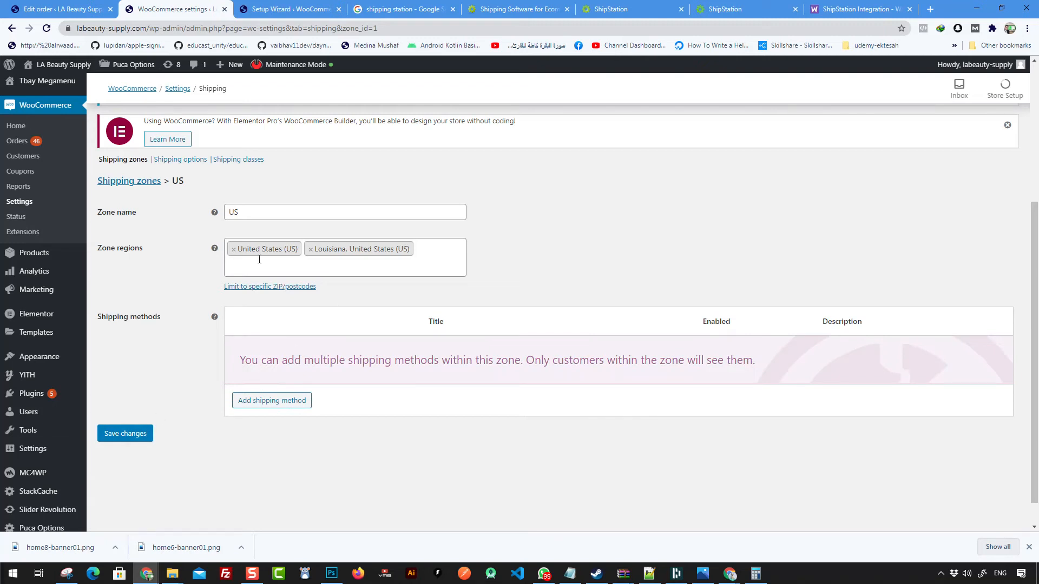
left_click(124, 435)
scroll(265, 271, "up", 2)
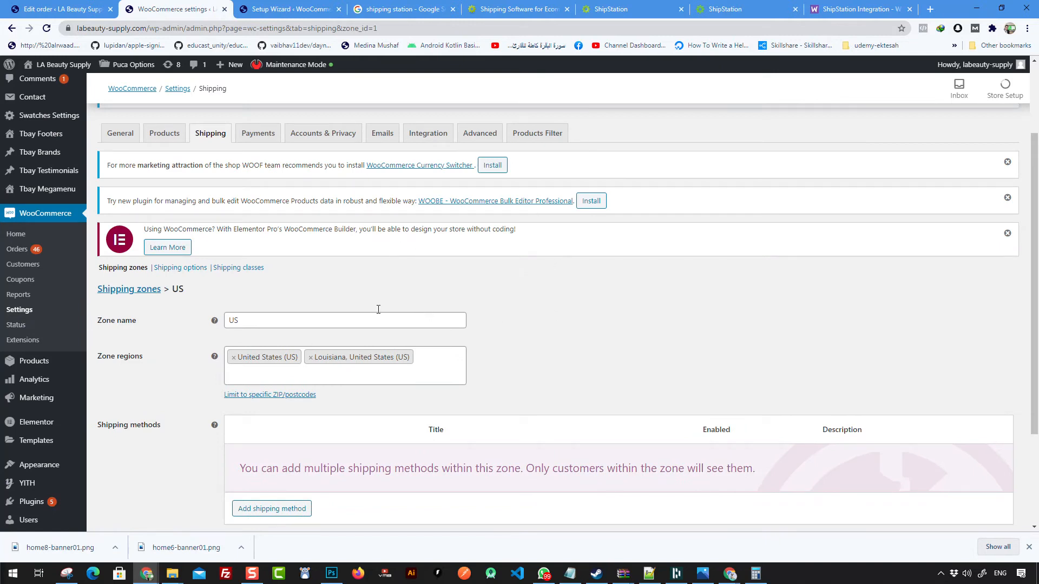
Search Google for "advanced shipping woocommerce" in a new browser tab.
left_click(930, 9)
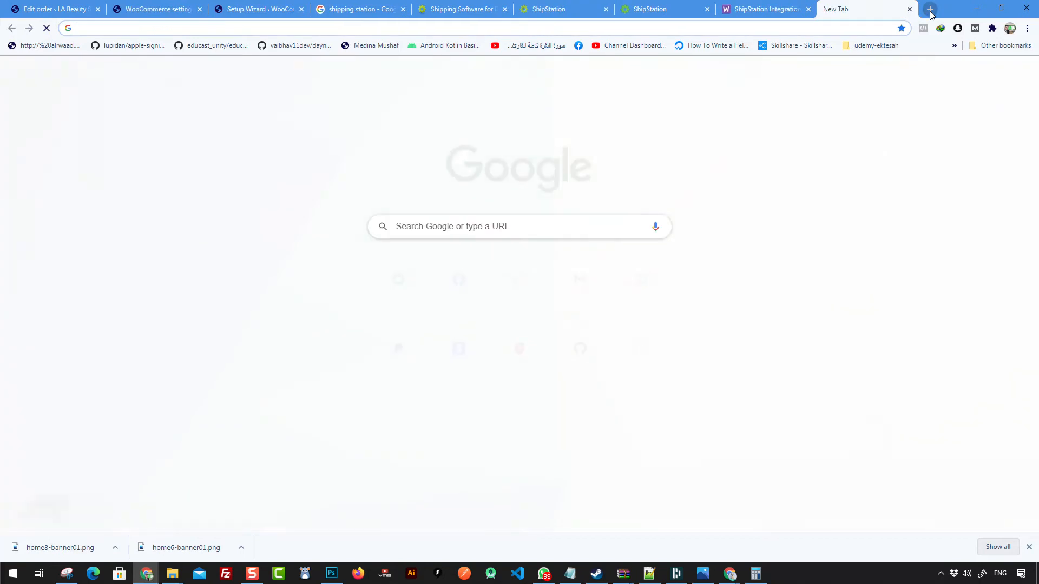
type("advan")
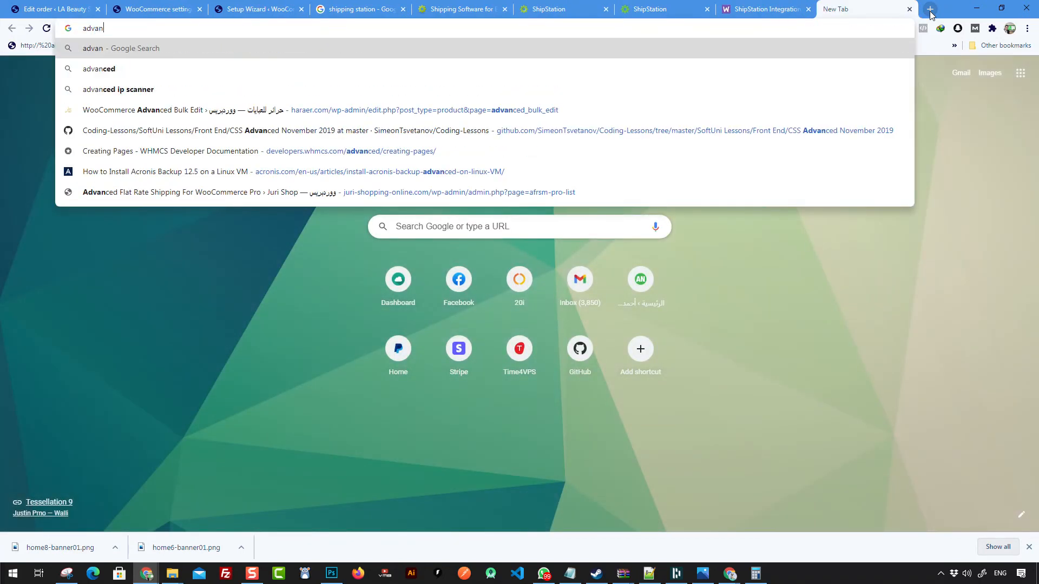
type("ced s")
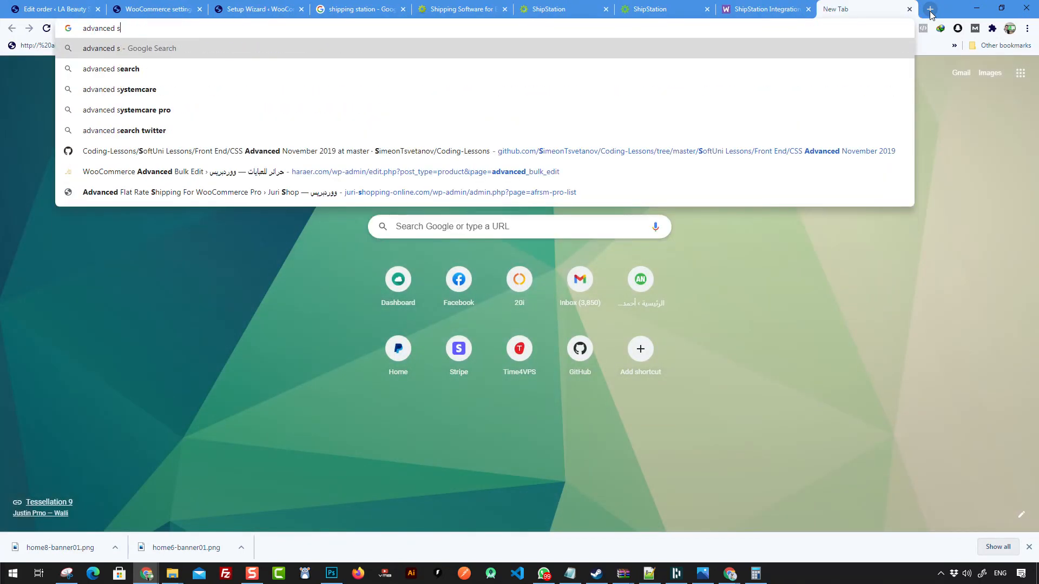
type("hpo")
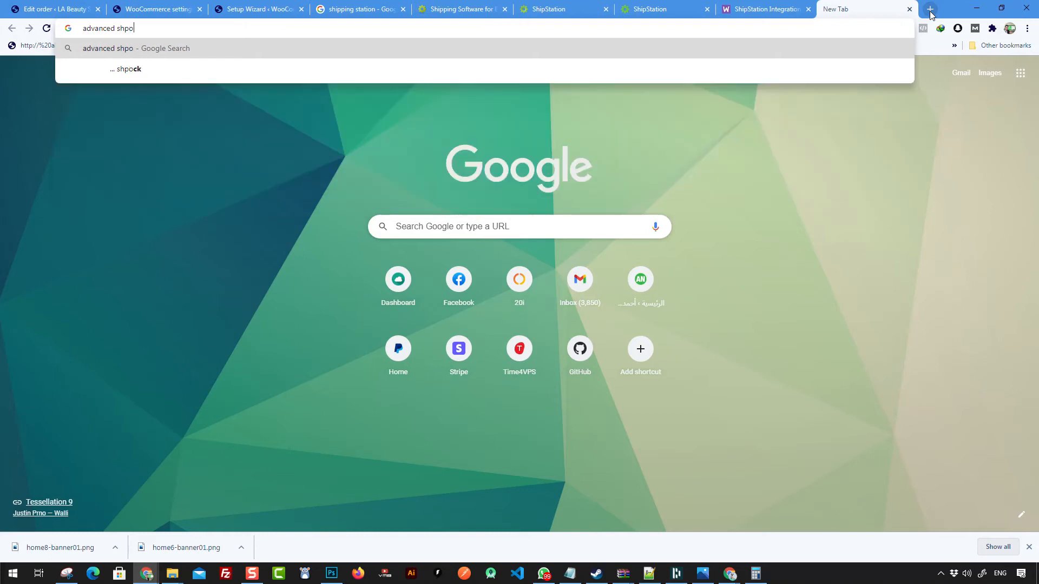
key("BackSpace")
type("opin")
key("BackSpace")
key("BackSpace")
type("ping")
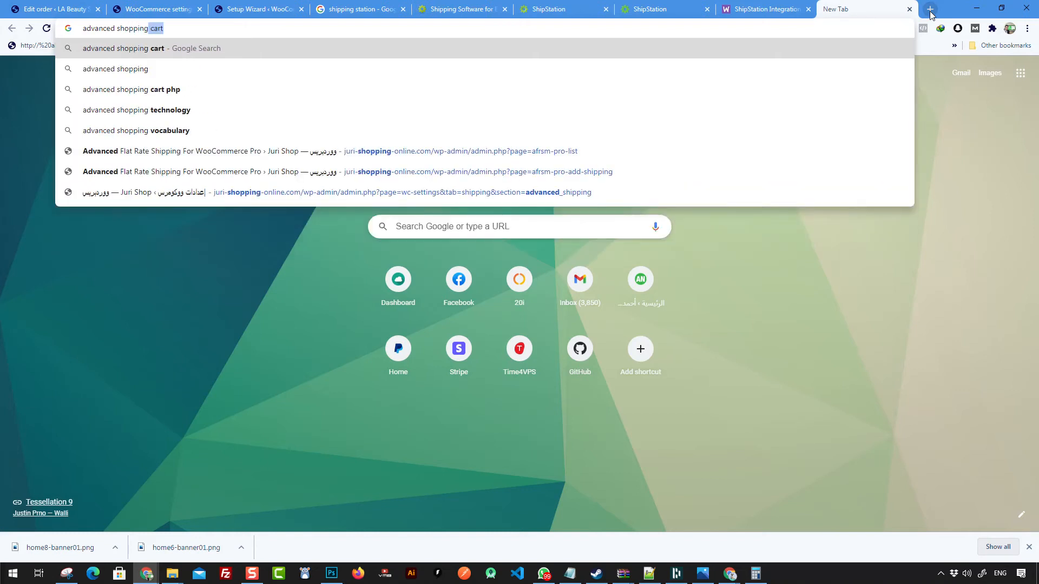
key("BackSpace")
key("BackSpace")
key("BackSpace")
key("BackSpace")
key("BackSpace")
key("BackSpace")
key("BackSpace")
key("BackSpace")
key("BackSpace")
type("shippin")
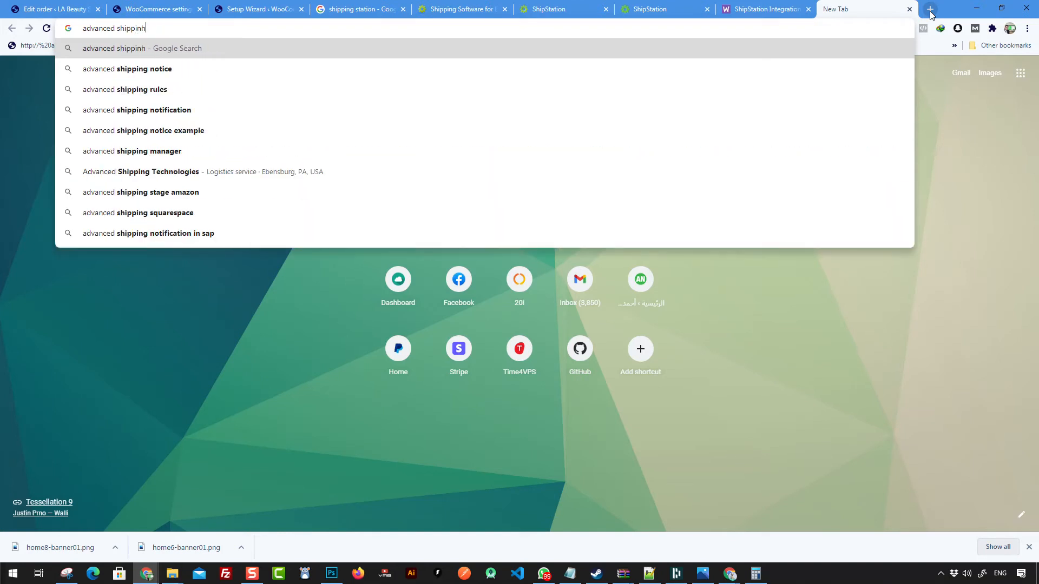
type("g wooco")
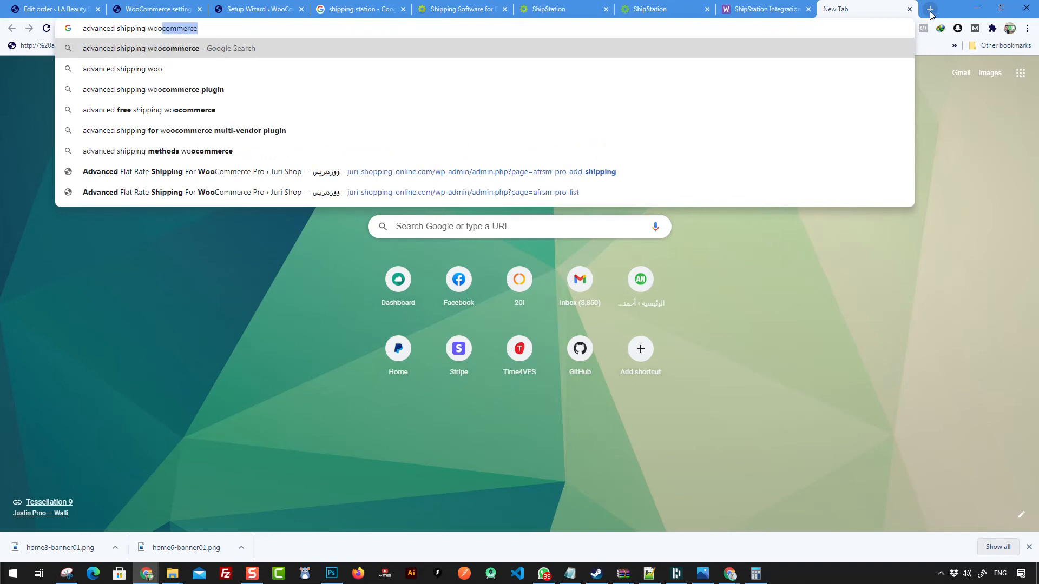
key("Return")
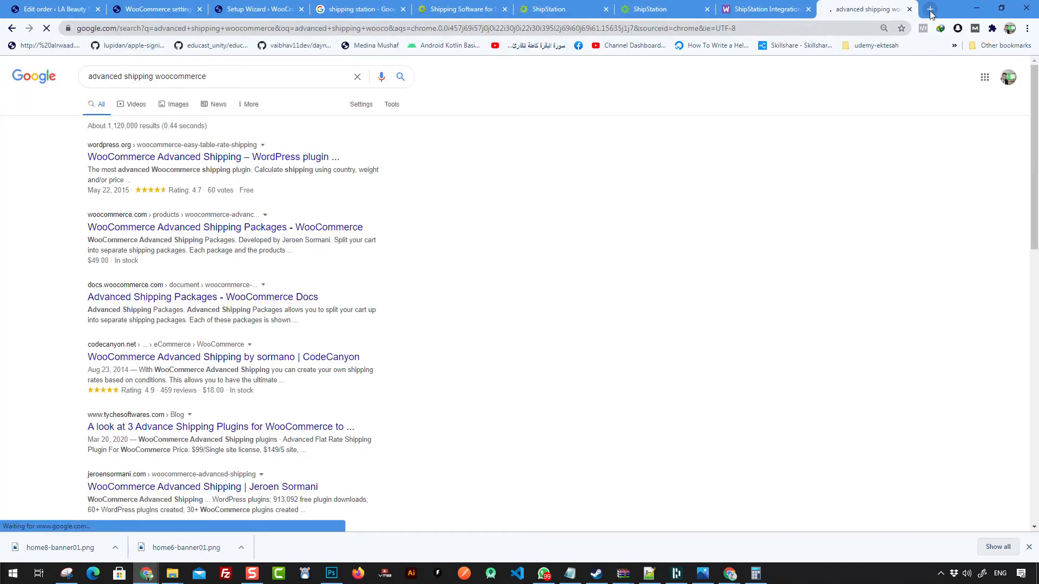
Open the CodeCanyon result for WooCommerce Advanced Shipping by sormano in its own tab and enlarge the page to 125%.
middle_click(236, 357)
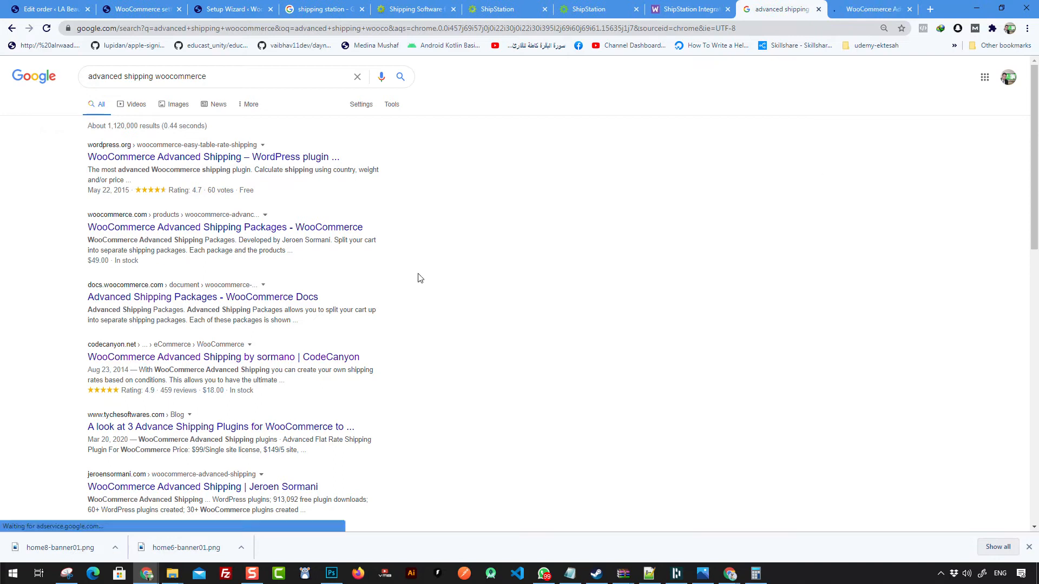
left_click(871, 9)
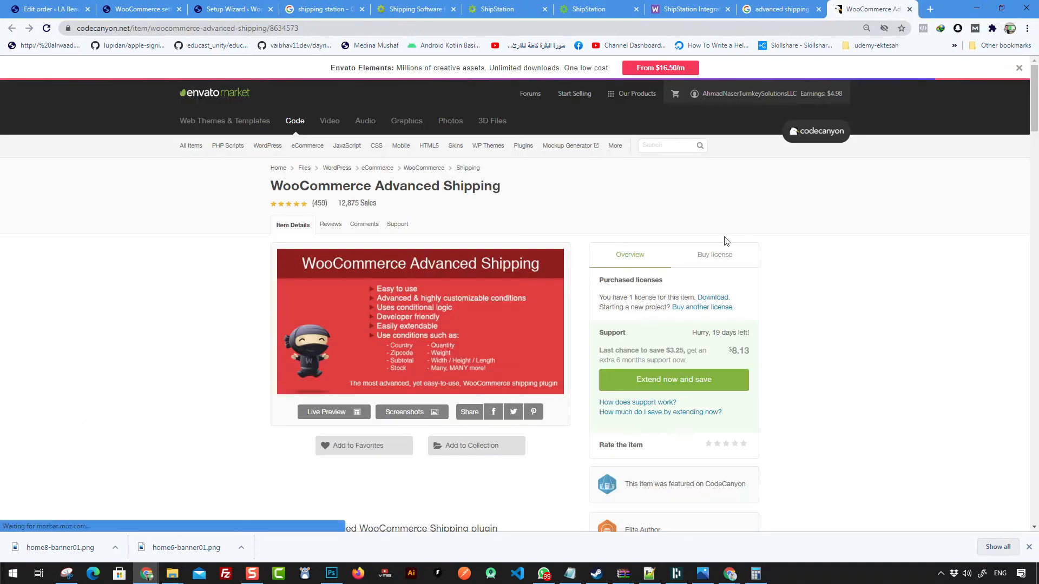
key("ctrl+plus")
key("ctrl+plus")
key("ctrl+plus")
left_click_drag(174, 230, 366, 231)
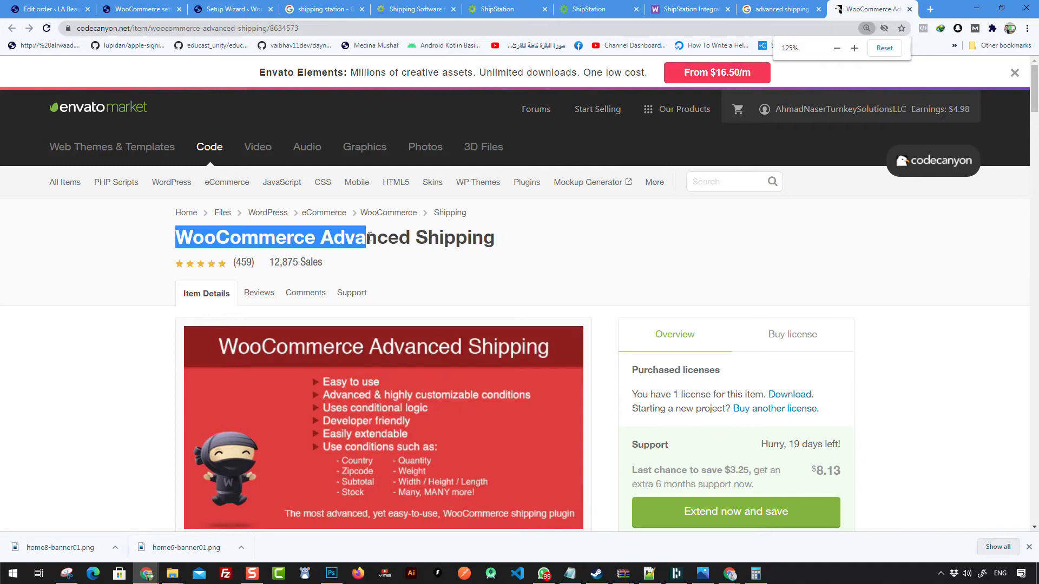
Examine the WooCommerce Advanced Shipping plugin's features and its list of cart, user and product based conditions.
scroll(555, 251, "down", 2)
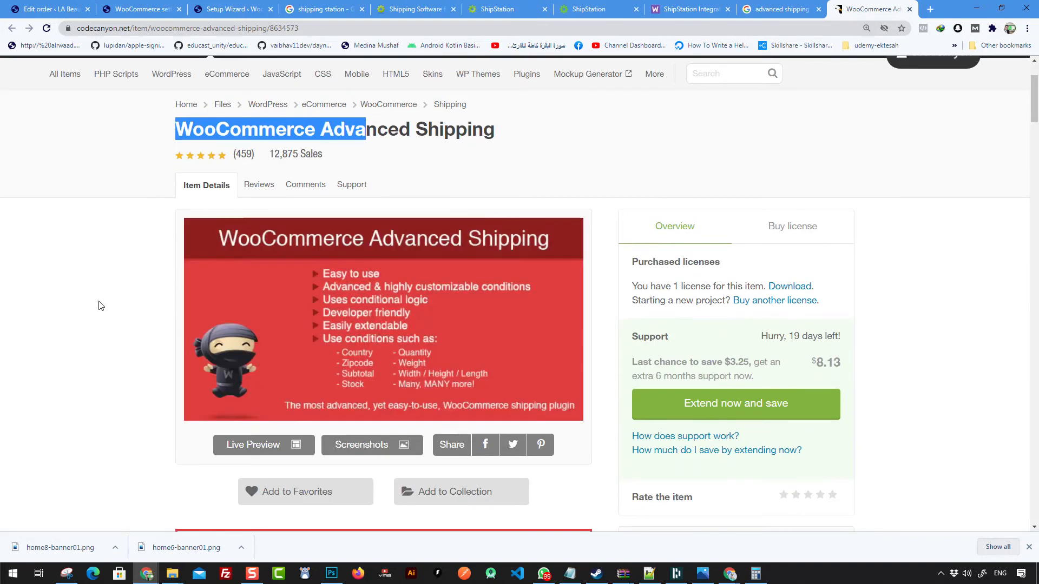
scroll(553, 210, "down", 1)
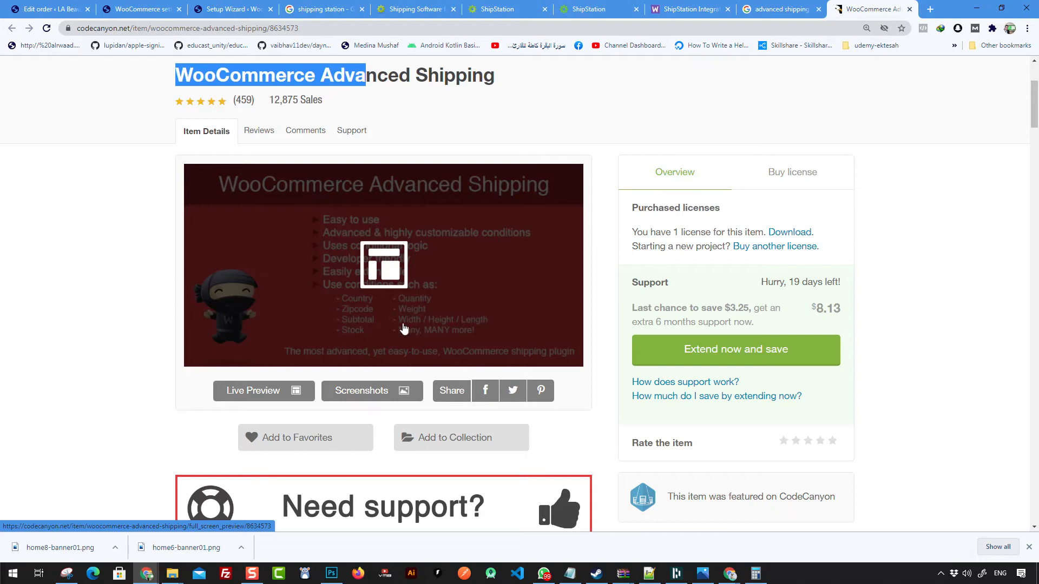
scroll(306, 345, "down", 1)
scroll(417, 288, "down", 10)
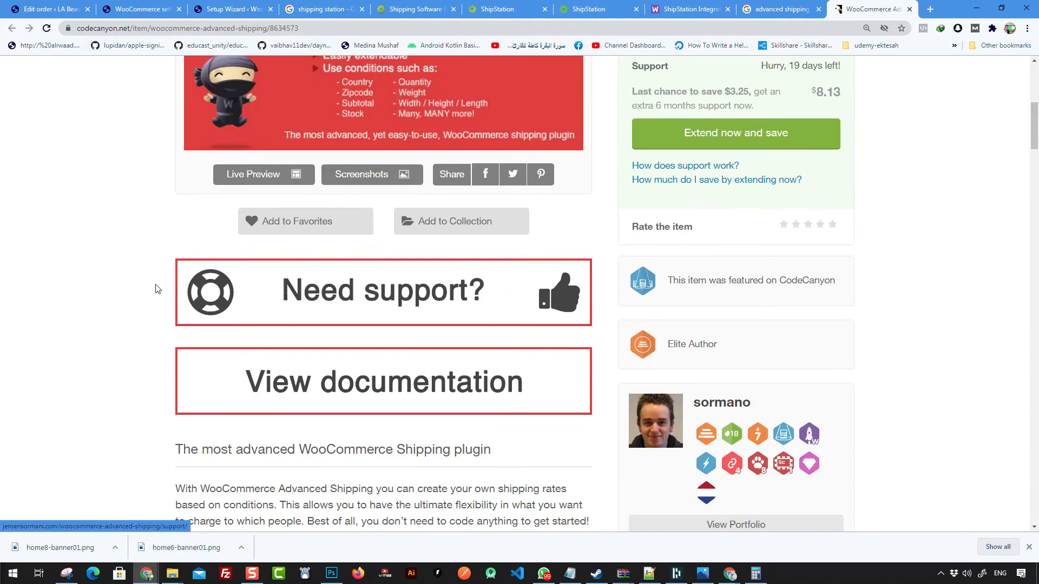
scroll(347, 318, "down", 10)
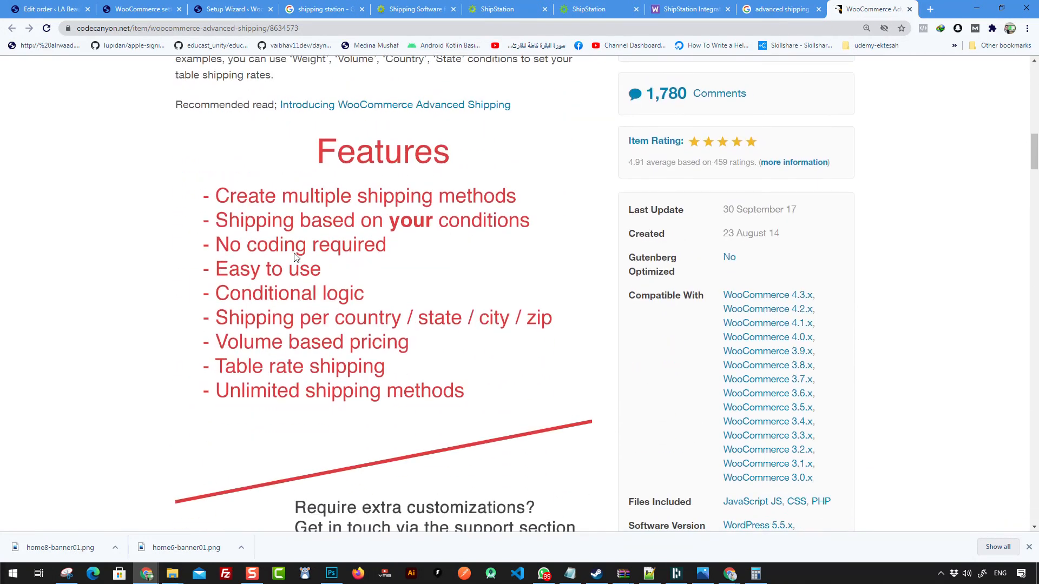
scroll(453, 299, "down", 3)
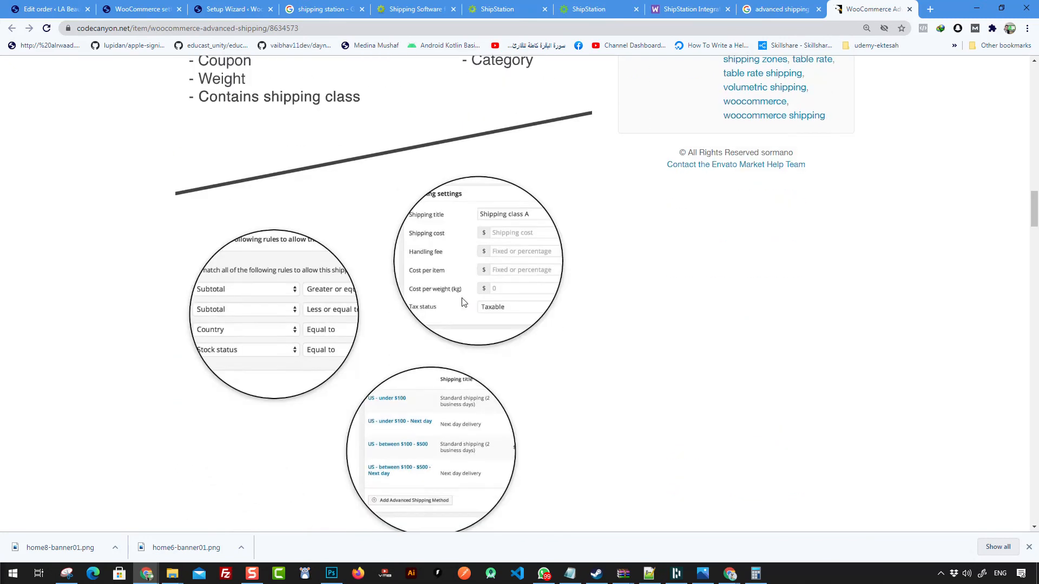
scroll(464, 297, "up", 5)
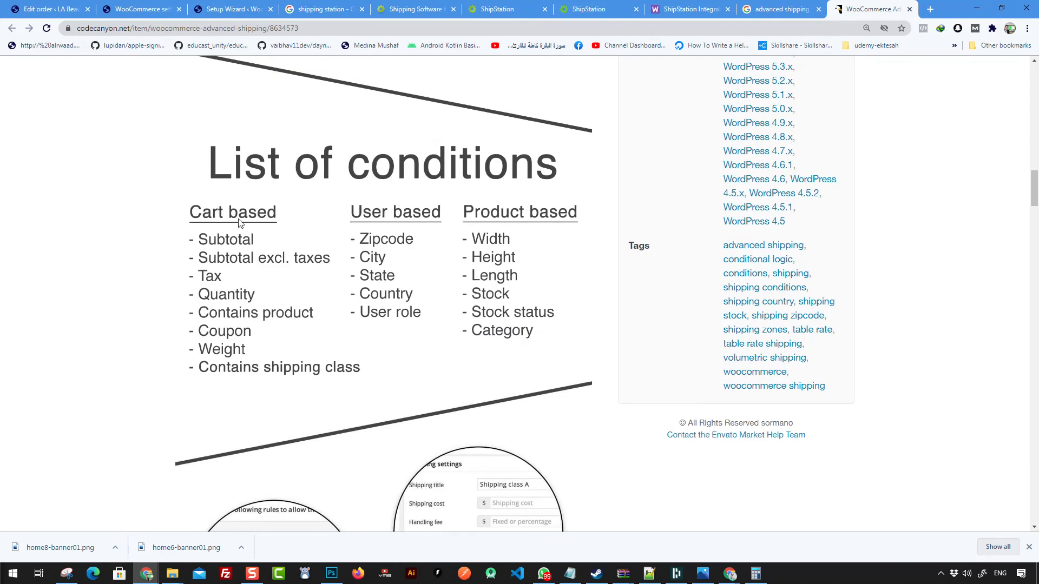
Review the plugin's cart, user and product based conditions and its Shipping zones and Advanced Pricing extensions.
scroll(429, 233, "down", 4)
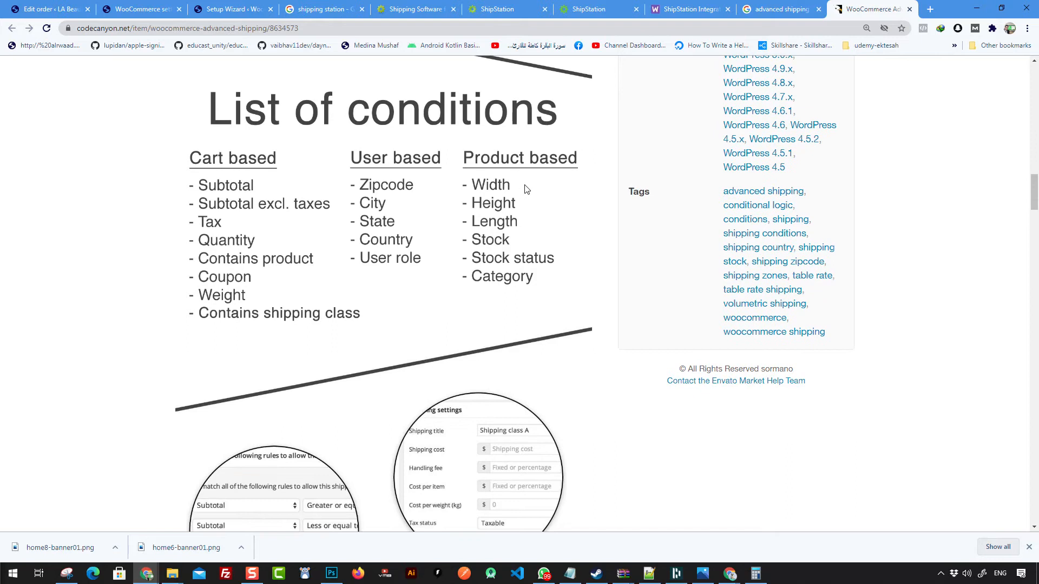
scroll(518, 282, "up", 2)
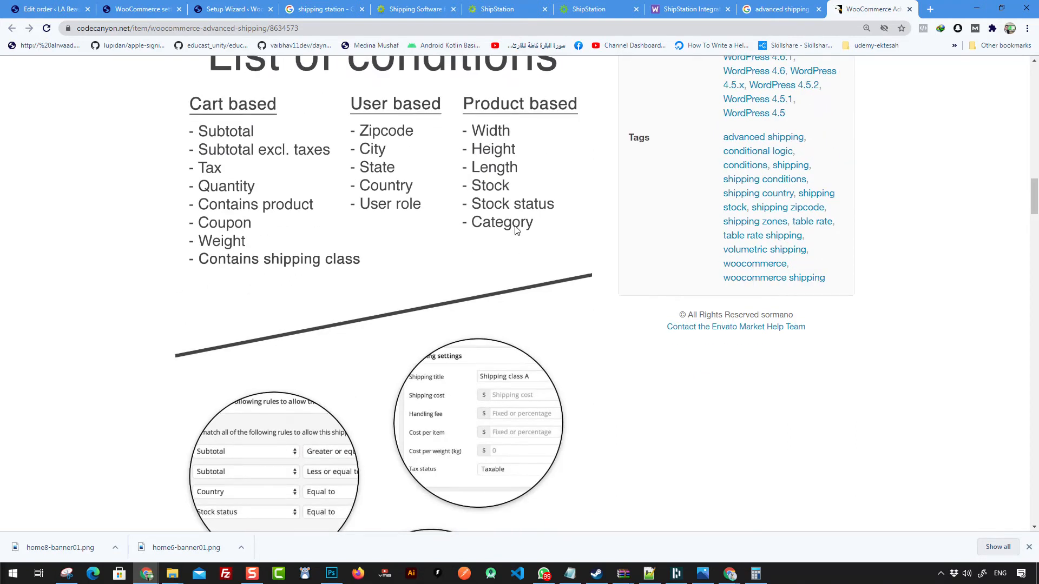
scroll(485, 144, "down", 10)
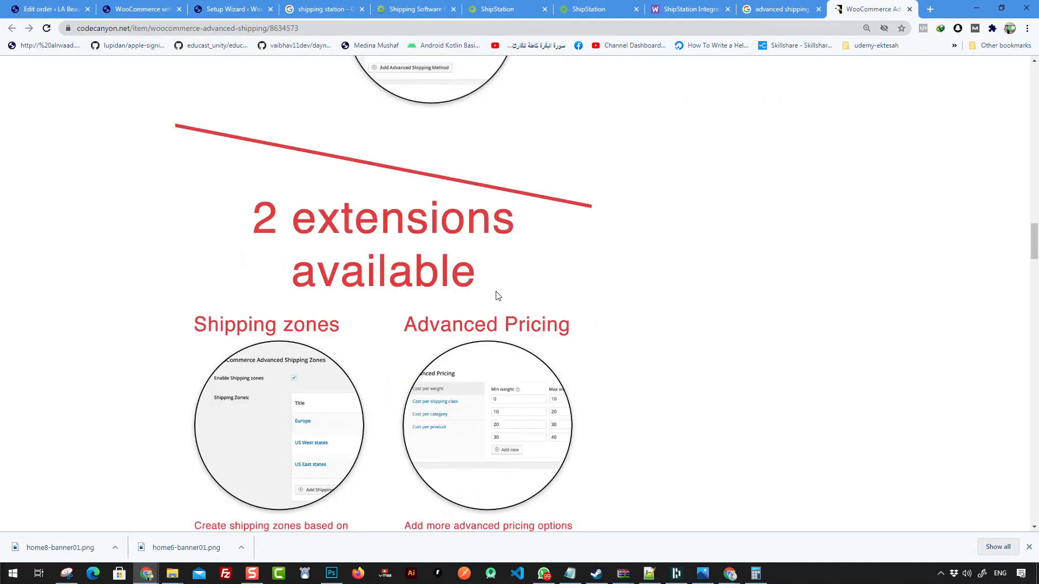
scroll(464, 275, "up", 1)
scroll(457, 270, "down", 2)
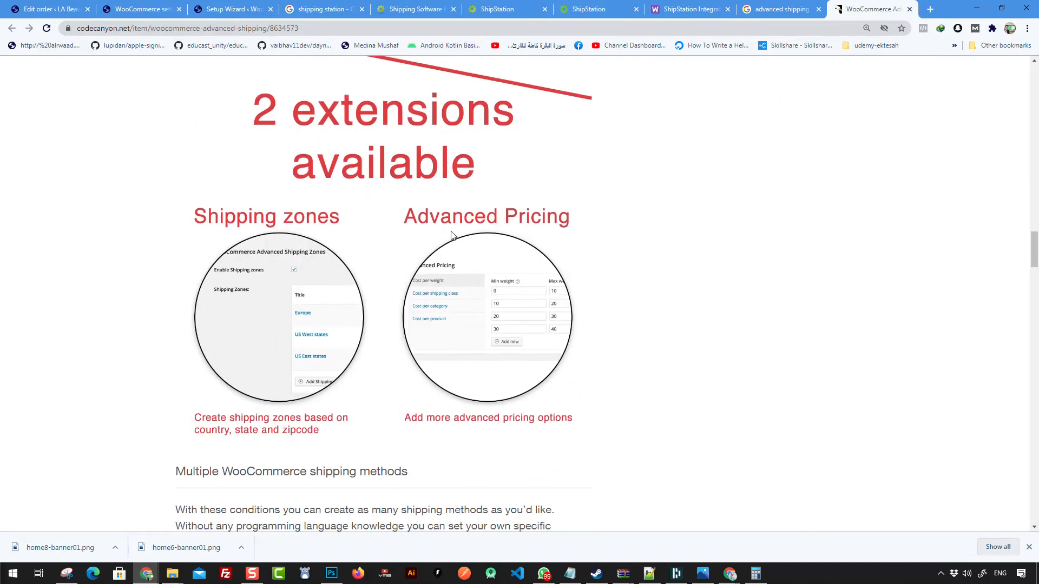
Skim the rest of the CodeCanyon item page, including the extension descriptions and buyer reviews, and return to its header.
scroll(453, 234, "down", 2)
scroll(369, 158, "up", 2)
scroll(483, 306, "down", 6)
scroll(511, 364, "up", 12)
scroll(514, 363, "up", 15)
scroll(552, 385, "down", 14)
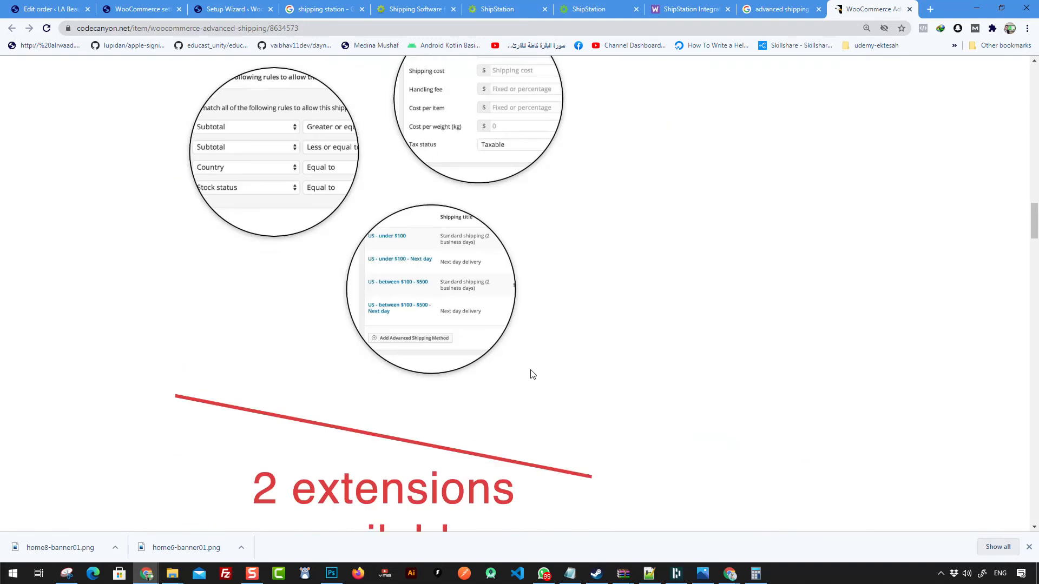
scroll(531, 377, "down", 8)
scroll(532, 374, "down", 12)
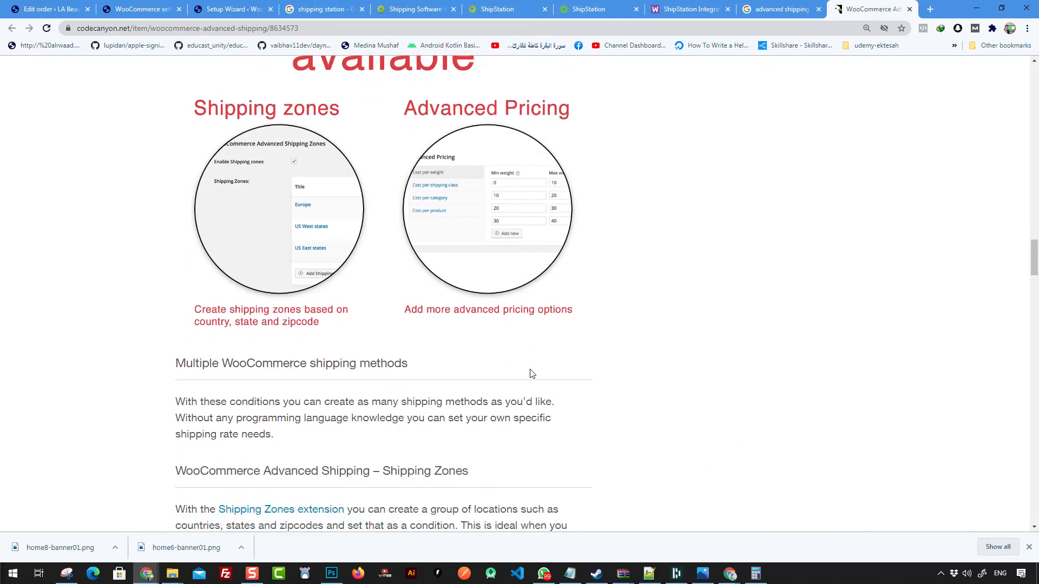
scroll(530, 371, "down", 6)
scroll(519, 371, "up", 18)
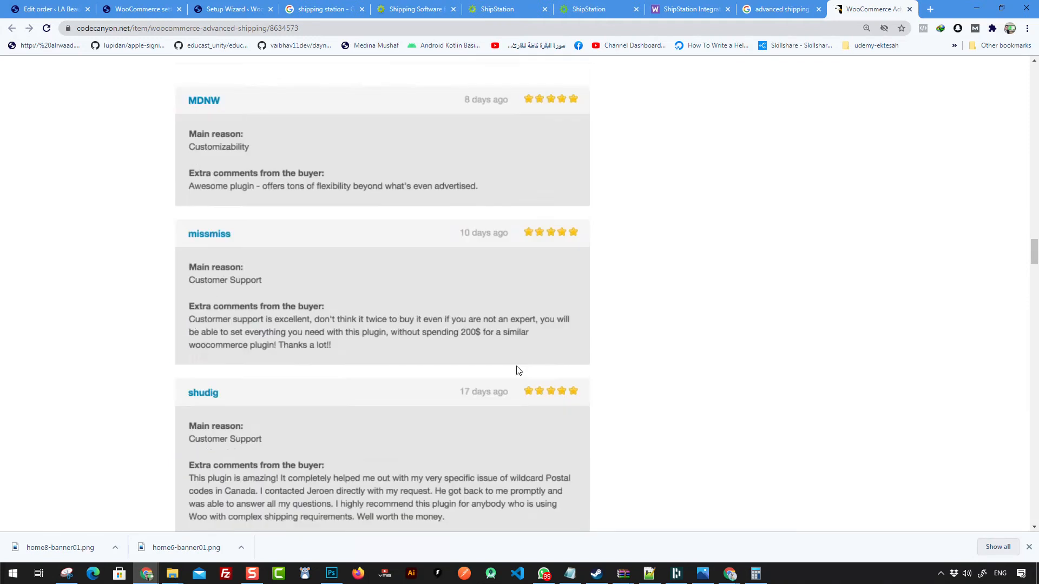
scroll(518, 370, "up", 20)
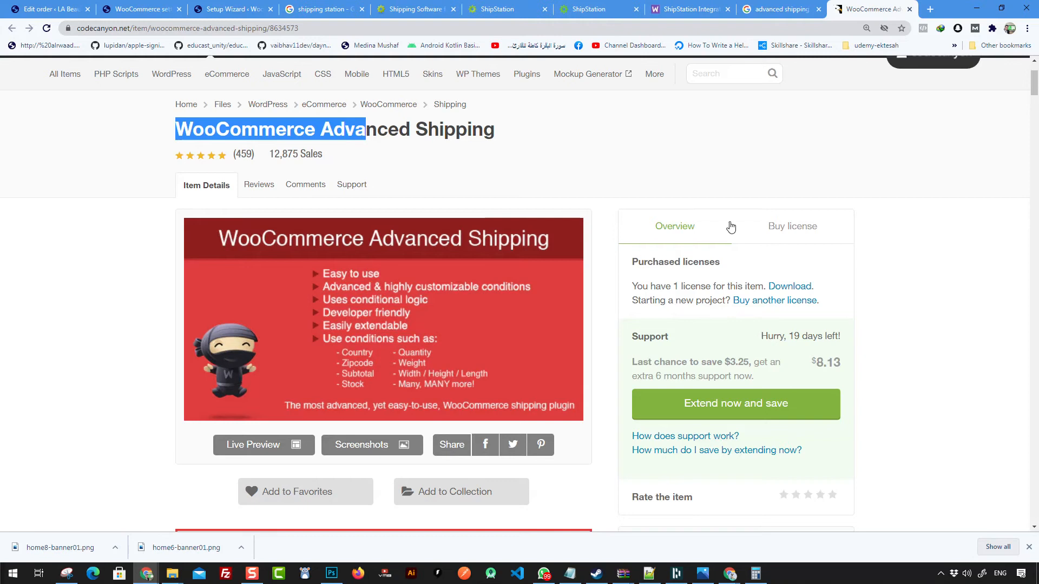
Open the plugin author's CodeCanyon profile in a new browser tab and switch to it.
scroll(522, 309, "down", 11)
scroll(595, 297, "down", 2)
scroll(725, 281, "up", 2)
right_click(713, 183)
left_click(742, 192)
scroll(567, 234, "down", 2)
scroll(567, 234, "down", 16)
left_click(879, 7)
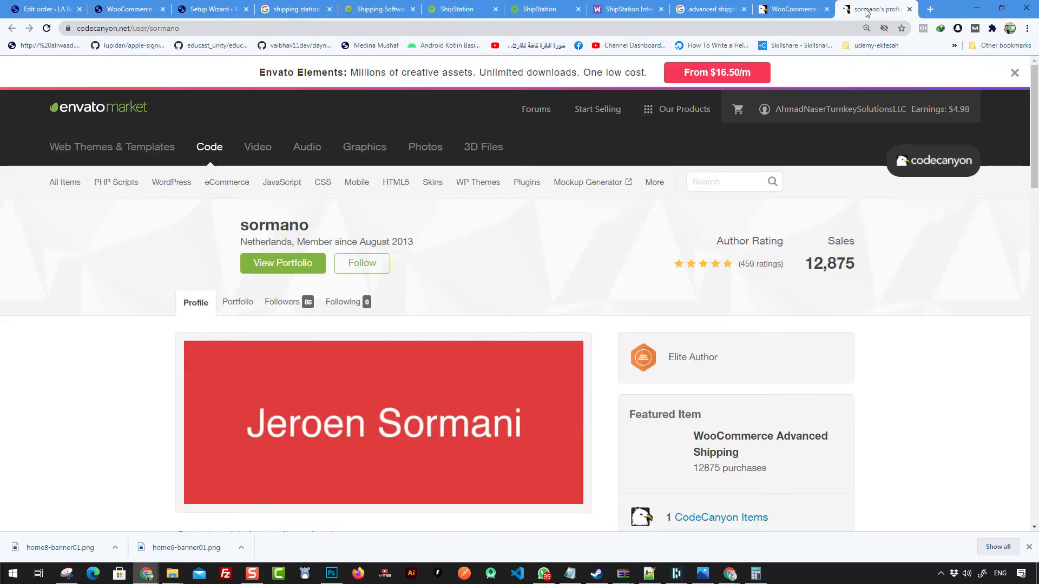
Look over the author's profile and view the portfolio of published items.
scroll(483, 314, "down", 9)
scroll(284, 186, "up", 5)
scroll(284, 186, "up", 2)
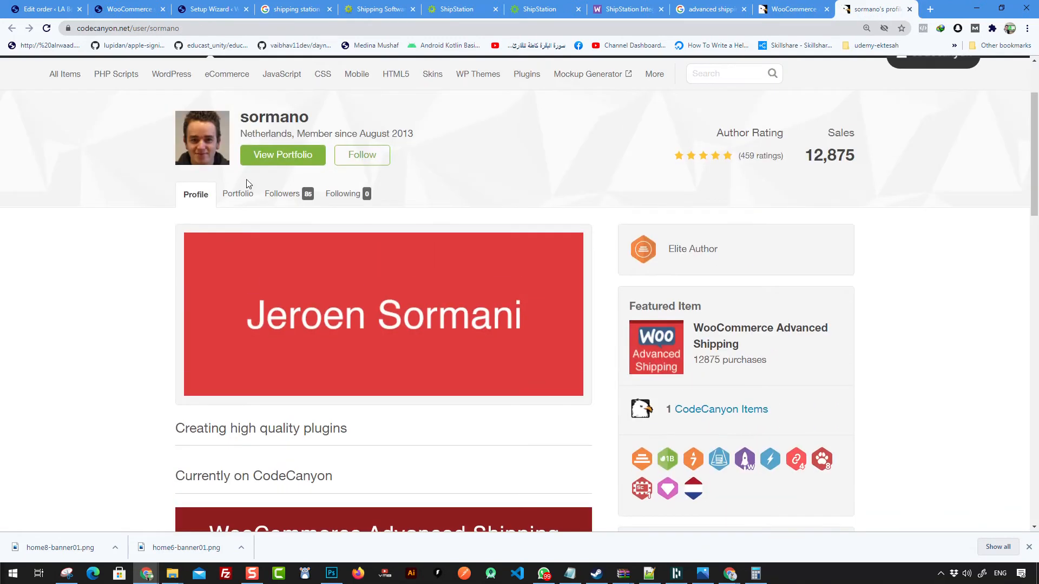
left_click(237, 195)
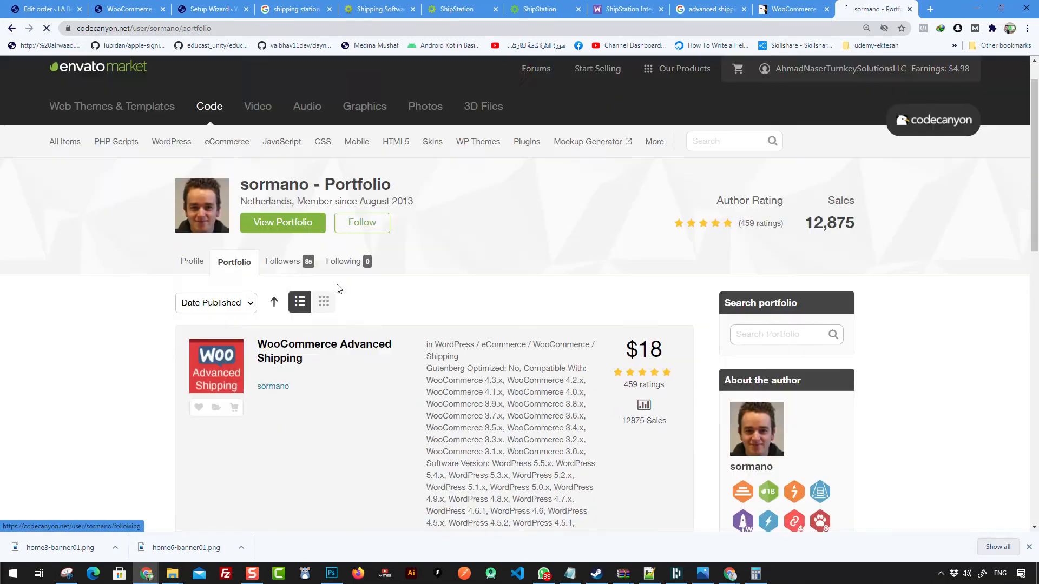
scroll(271, 204, "down", 3)
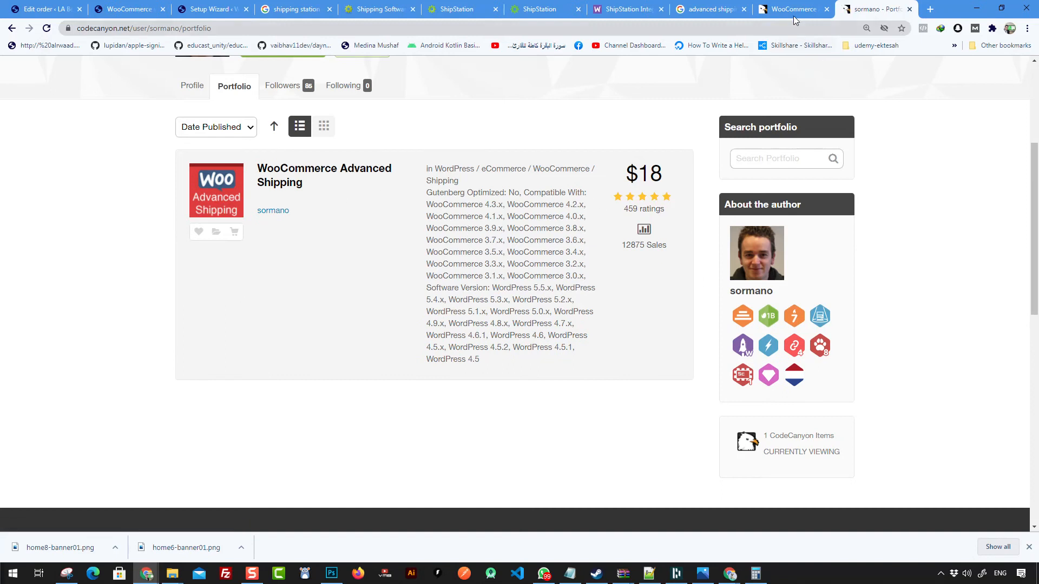
Return to the WooCommerce Advanced Shipping item page and open the Shipping Zones extension documentation.
left_click(794, 9)
scroll(433, 272, "up", 2)
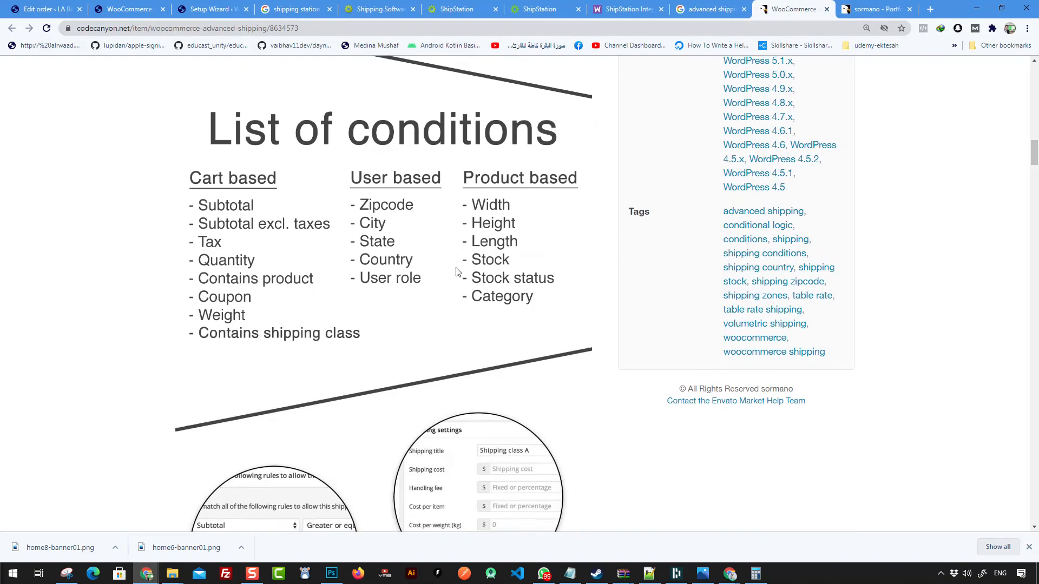
scroll(456, 272, "down", 10)
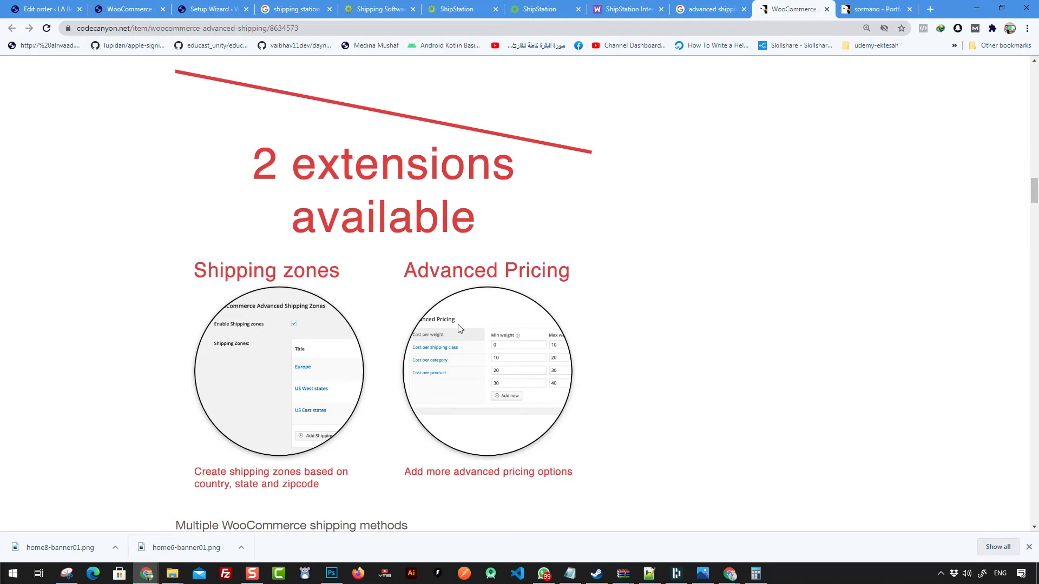
scroll(509, 306, "down", 6)
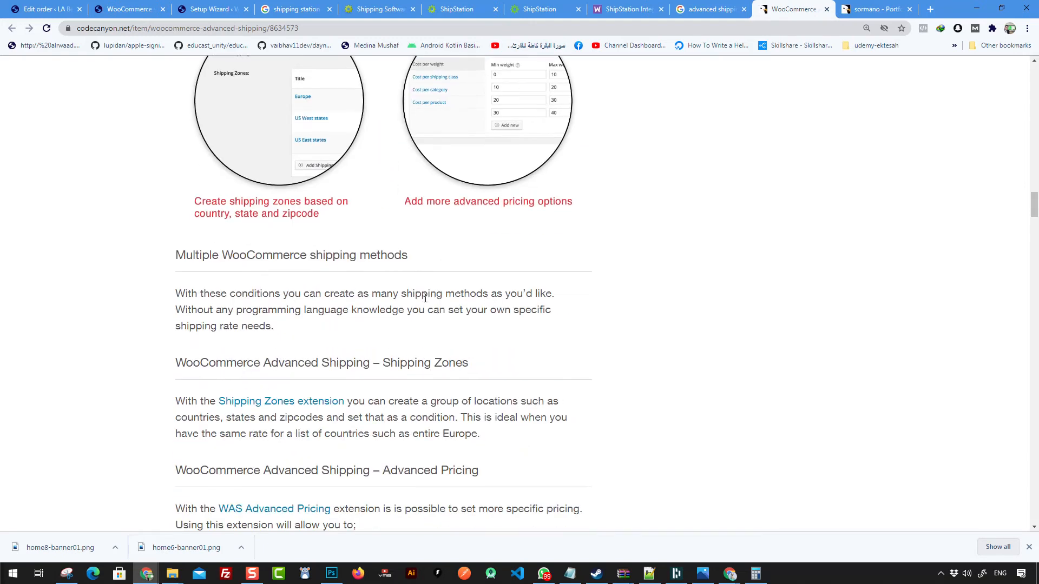
scroll(303, 341, "down", 2)
left_click(284, 243)
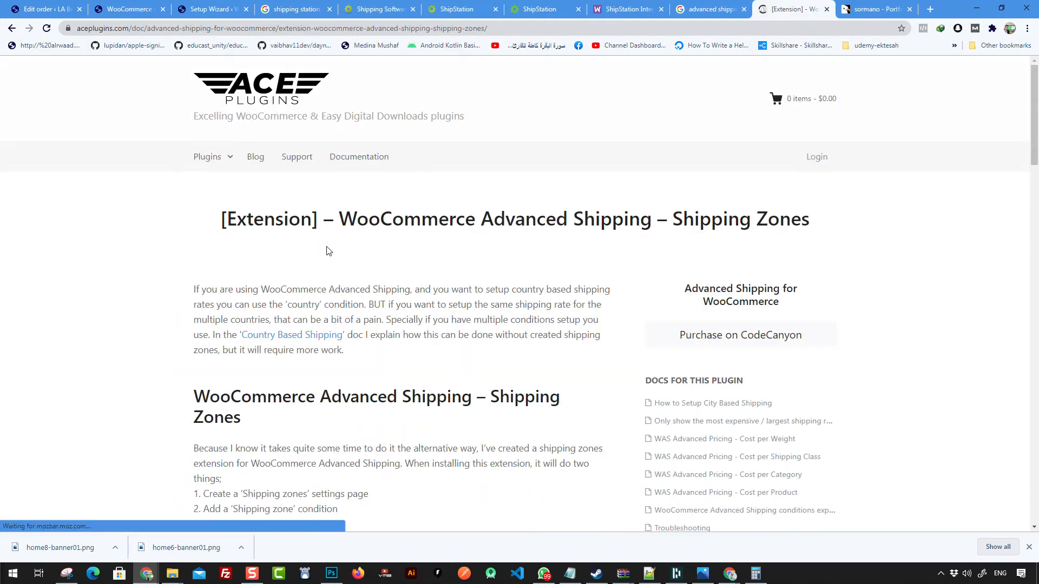
Read how the Shipping Zones extension works and how shipping zones are created with it.
scroll(327, 250, "down", 5)
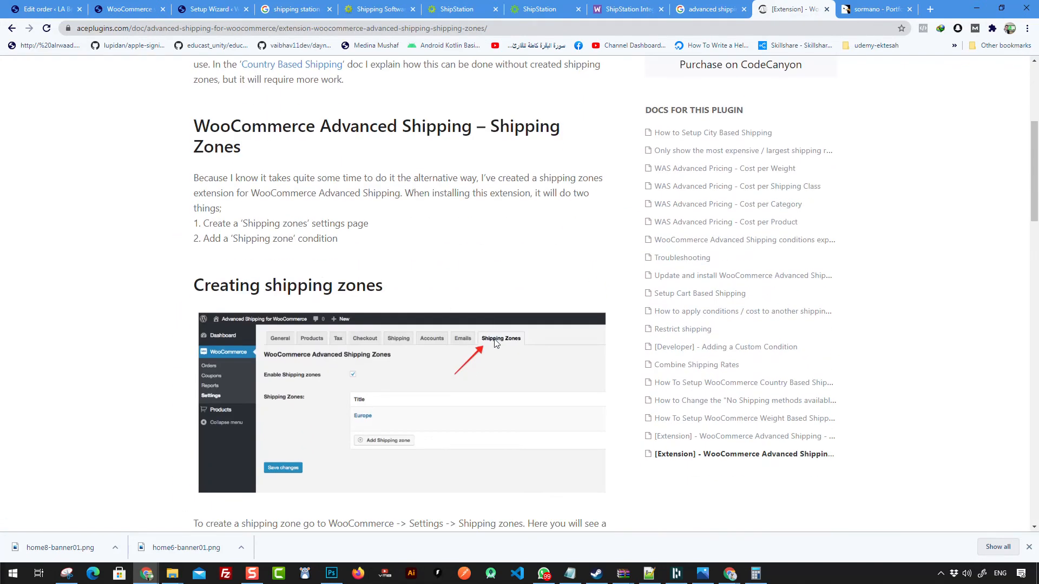
scroll(495, 344, "up", 1)
scroll(471, 303, "down", 4)
scroll(444, 266, "up", 4)
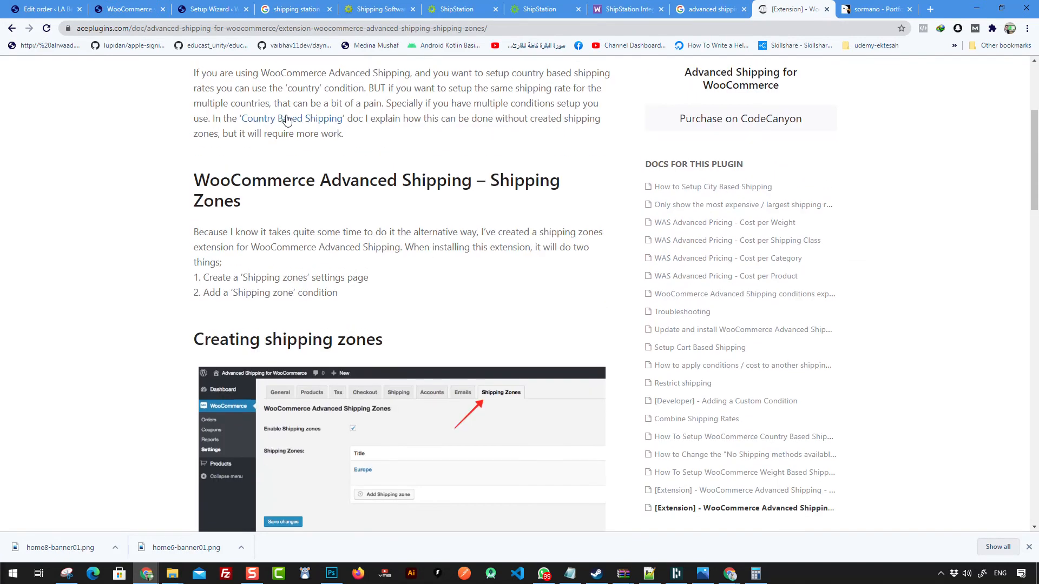
scroll(512, 279, "down", 4)
scroll(503, 308, "up", 6)
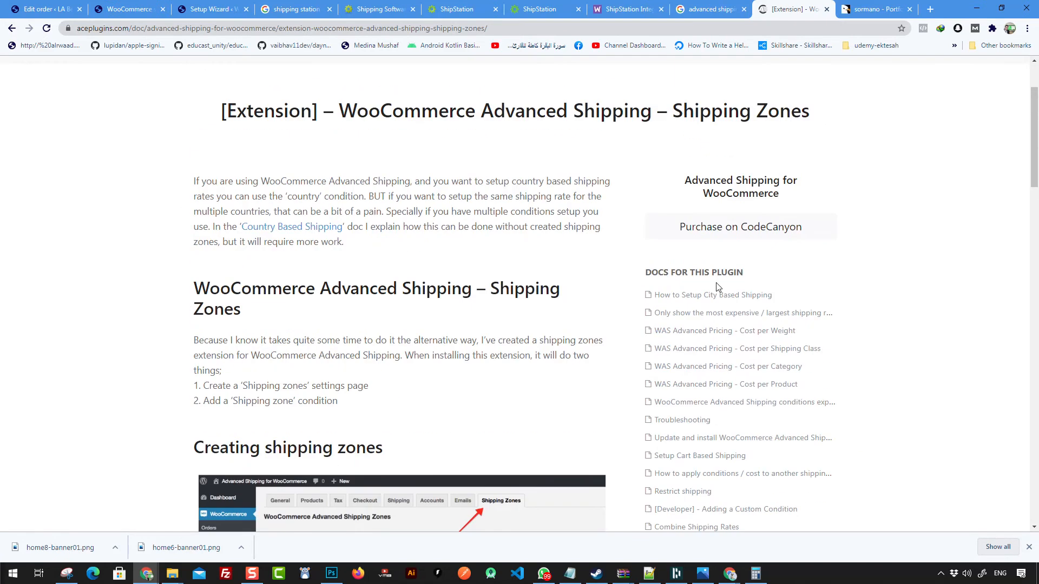
Open the documentation's CodeCanyon purchase link in a new tab and read how to get the Shipping Zones extension.
right_click(752, 228)
left_click(772, 236)
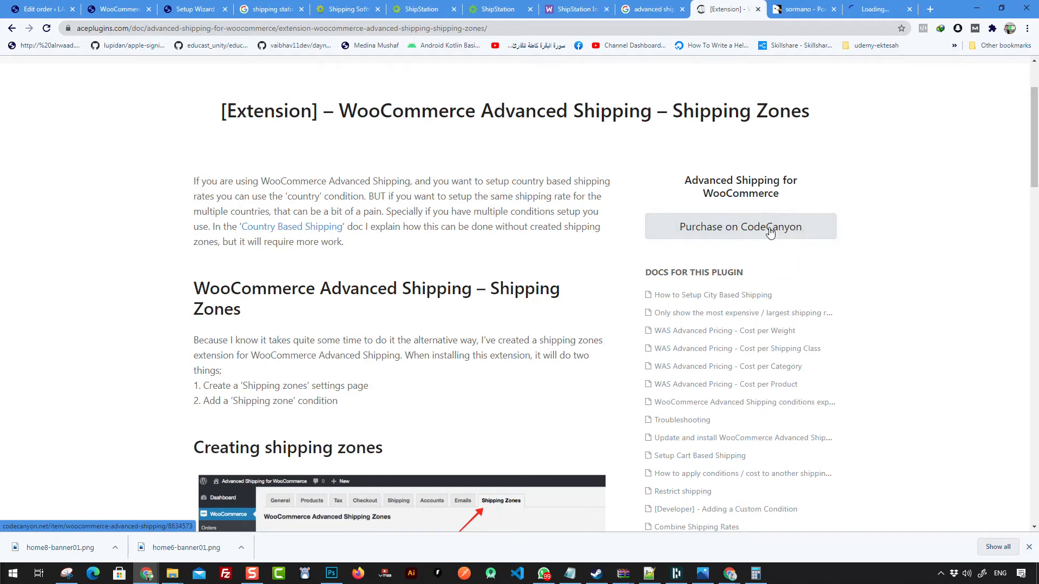
scroll(489, 260, "down", 3)
scroll(481, 254, "up", 3)
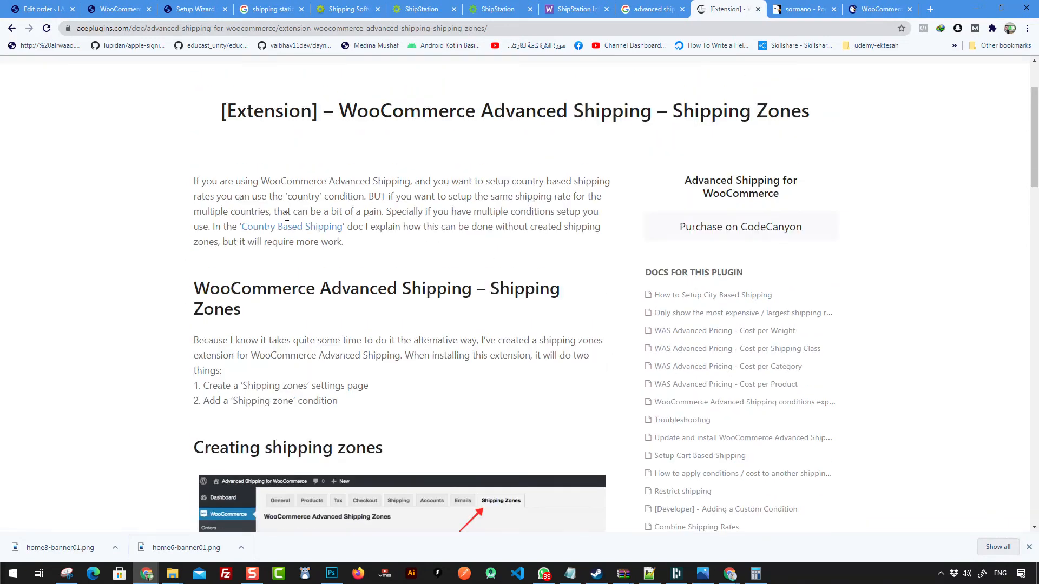
scroll(288, 232, "down", 20)
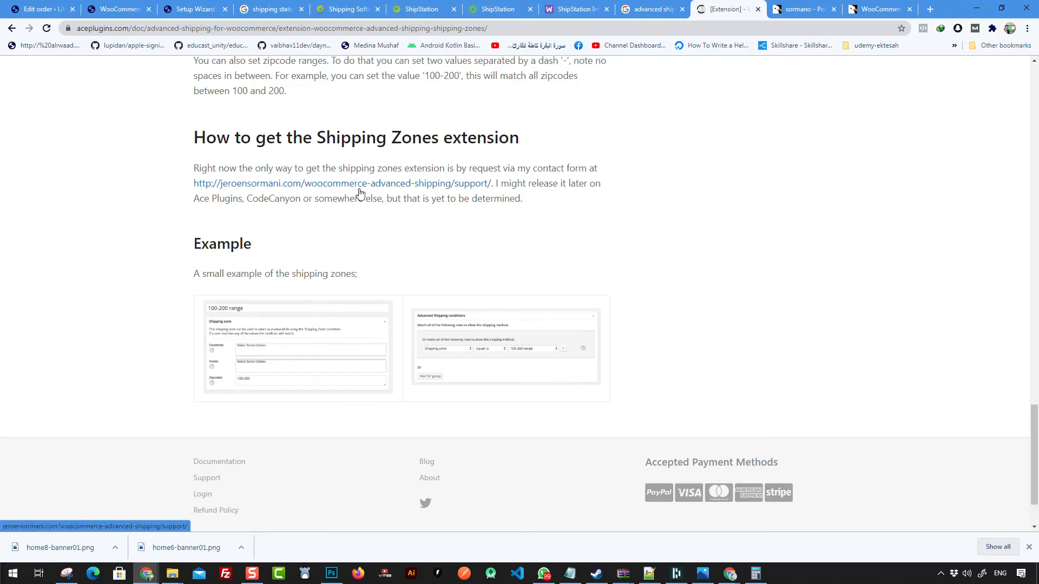
Open the support contact form link for requesting the Shipping Zones extension in a new tab, keeping the documentation in view.
right_click(432, 190)
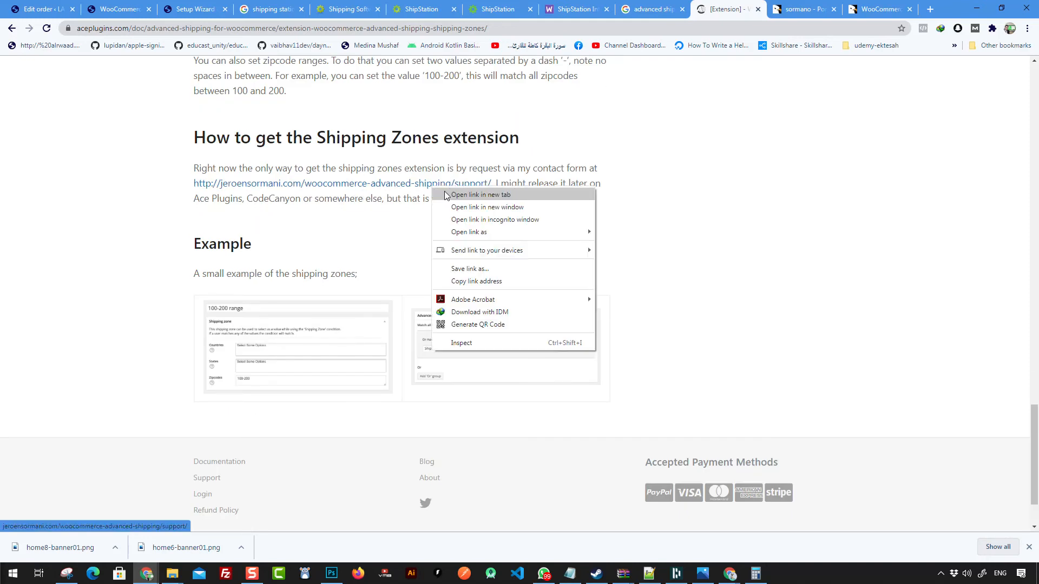
left_click(476, 196)
left_click(611, 9)
left_click(655, 11)
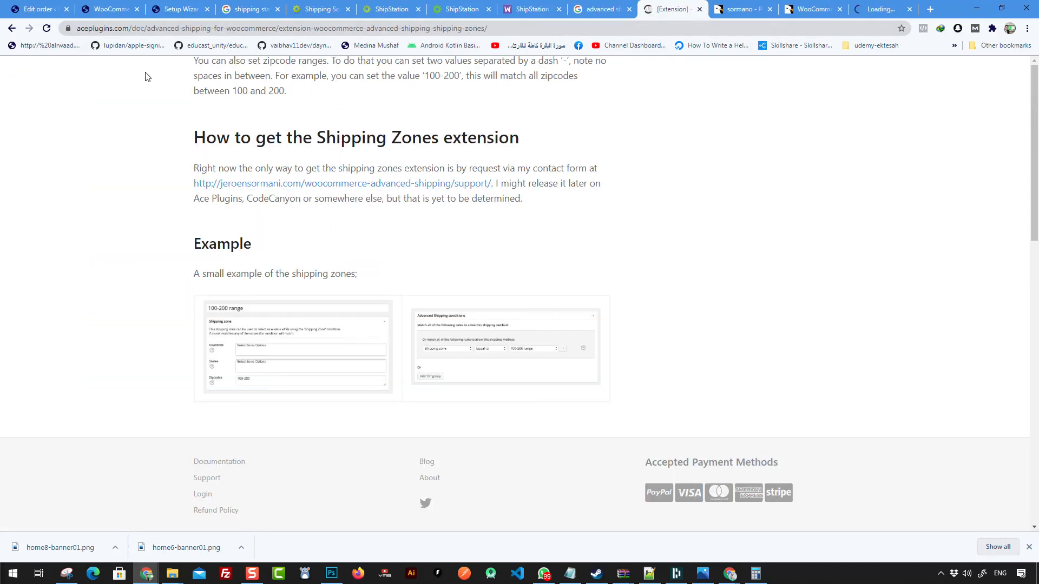
Go back from the documentation to the CodeCanyon item page and review the Shipping Zones and Advanced Pricing sections.
scroll(157, 156, "down", 2)
scroll(157, 156, "up", 20)
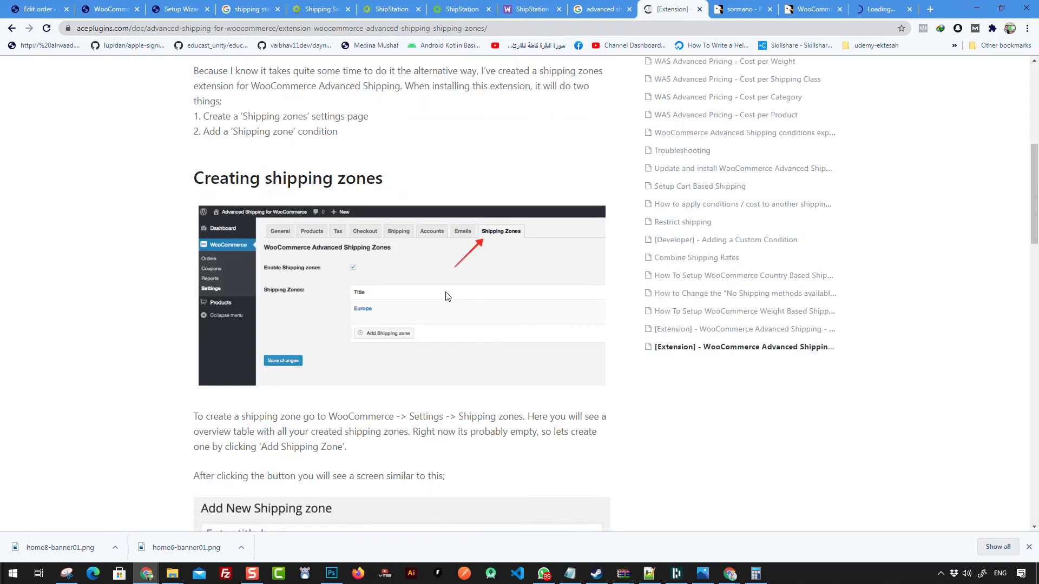
scroll(434, 336, "down", 15)
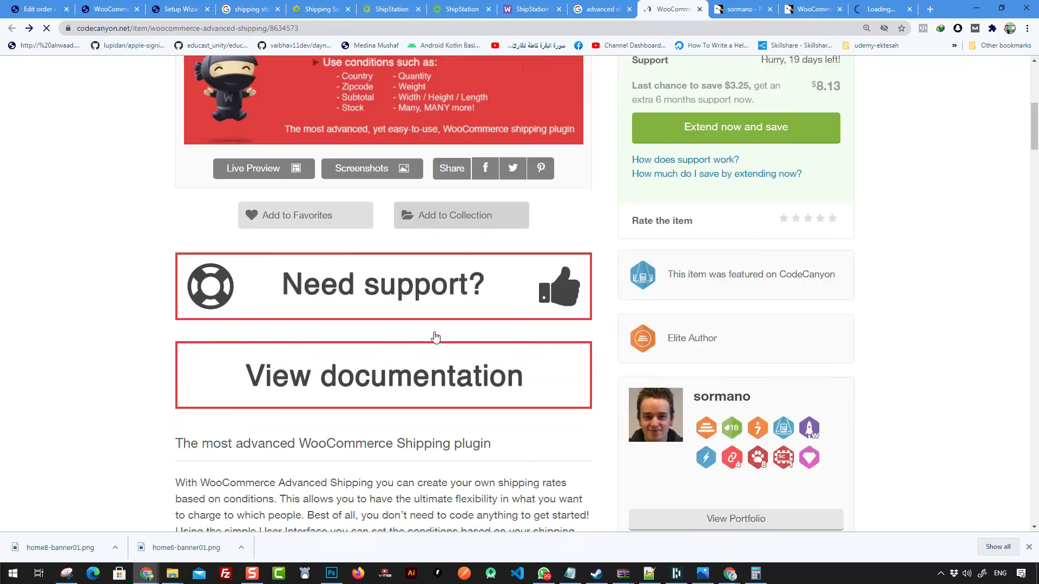
scroll(522, 321, "down", 15)
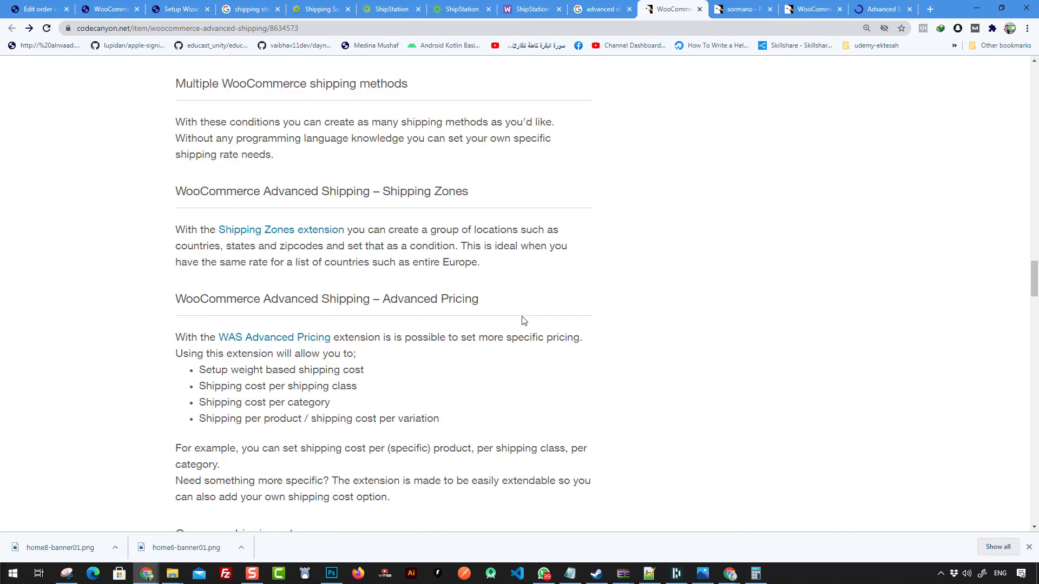
Check the Advanced Shipping Support form and return to the CodeCanyon item page.
left_click(881, 9)
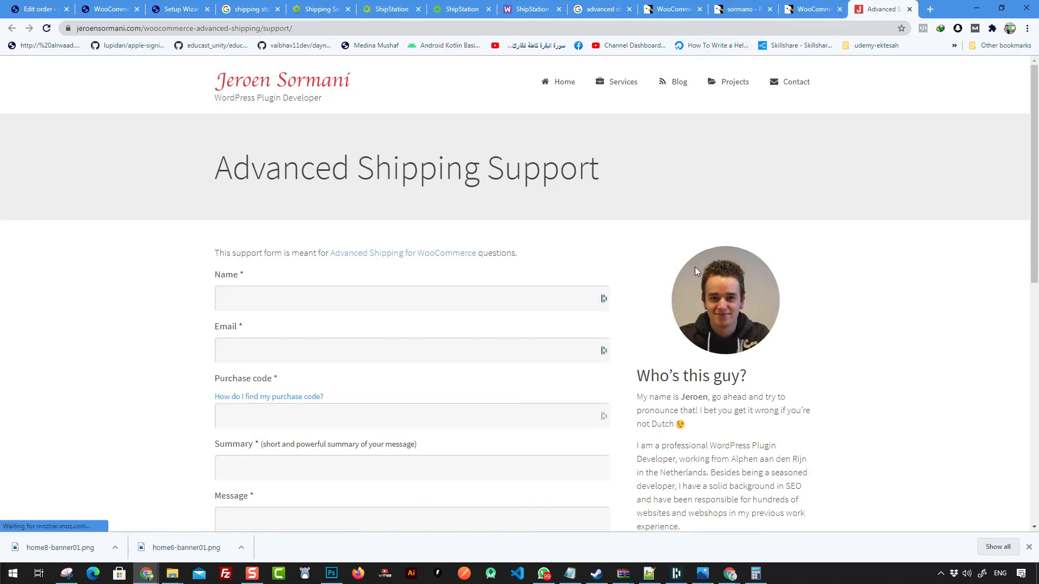
left_click(743, 9)
left_click(674, 9)
Download the purchased WooCommerce Advanced Shipping plugin archive from its CodeCanyon item page.
scroll(710, 362, "up", 15)
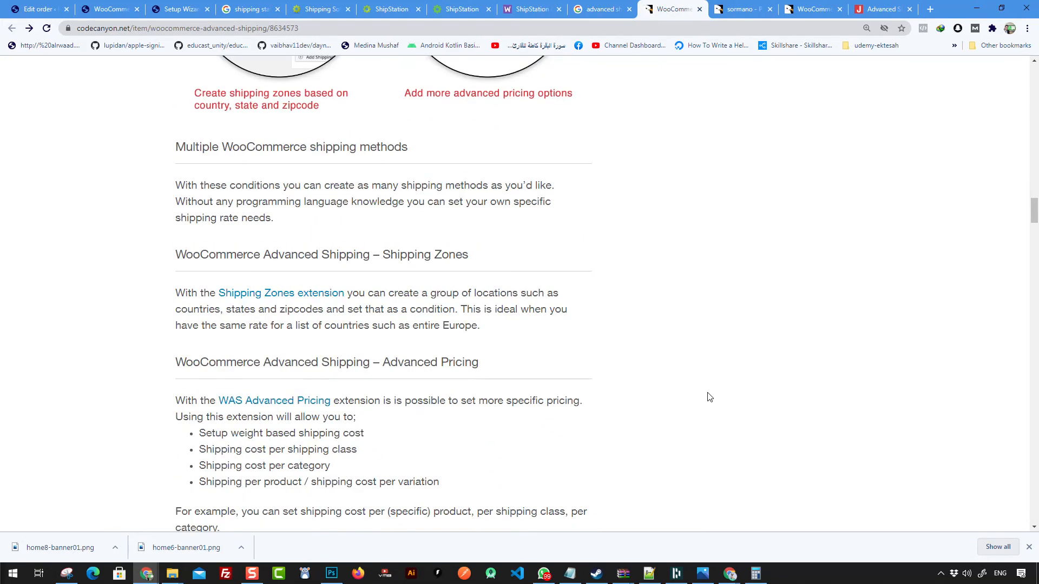
key("F5")
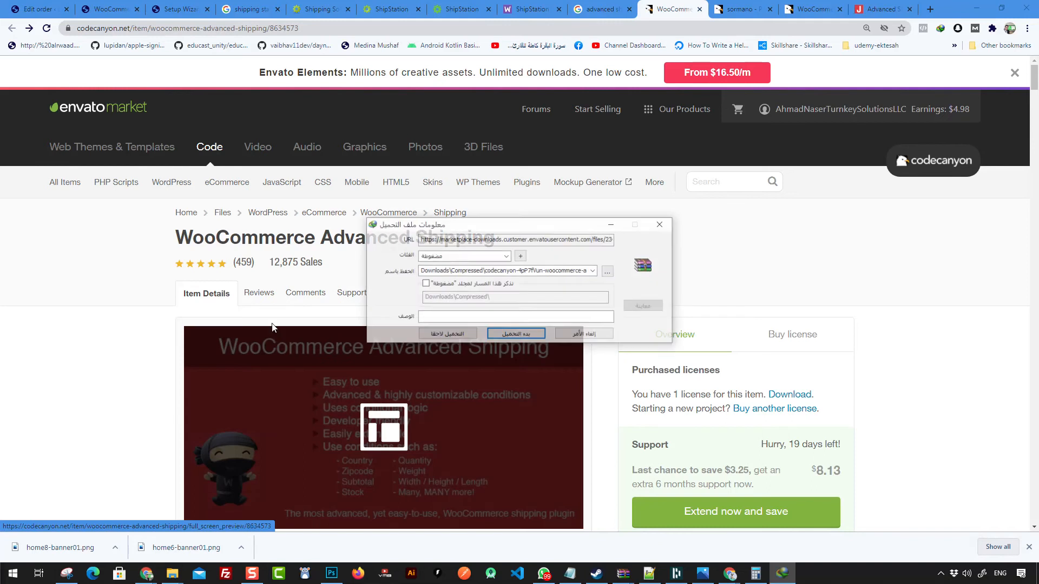
left_click(522, 335)
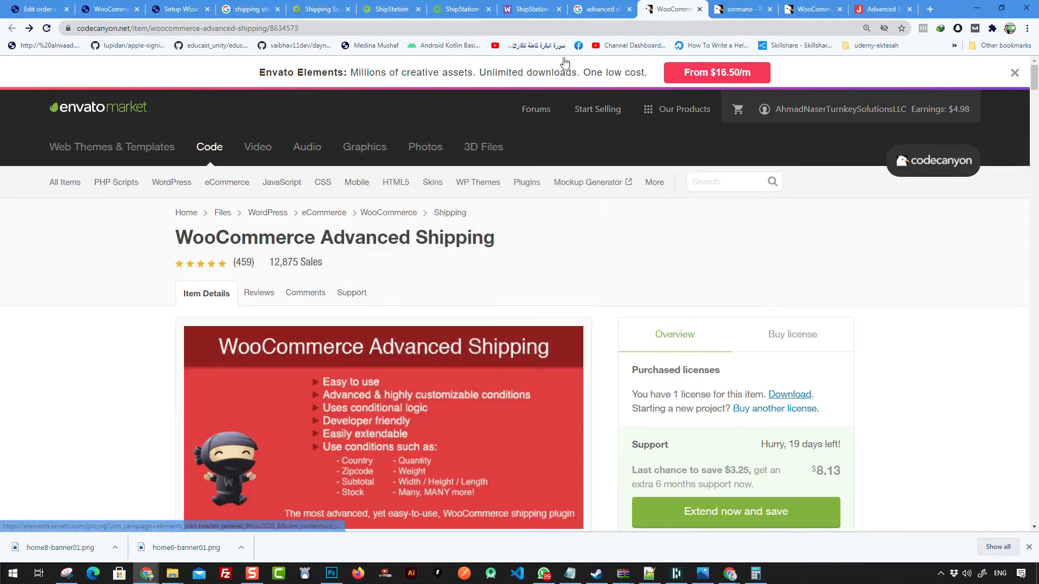
Open the store's Add Plugins page in a new tab and start choosing a plugin archive to upload.
left_click(110, 9)
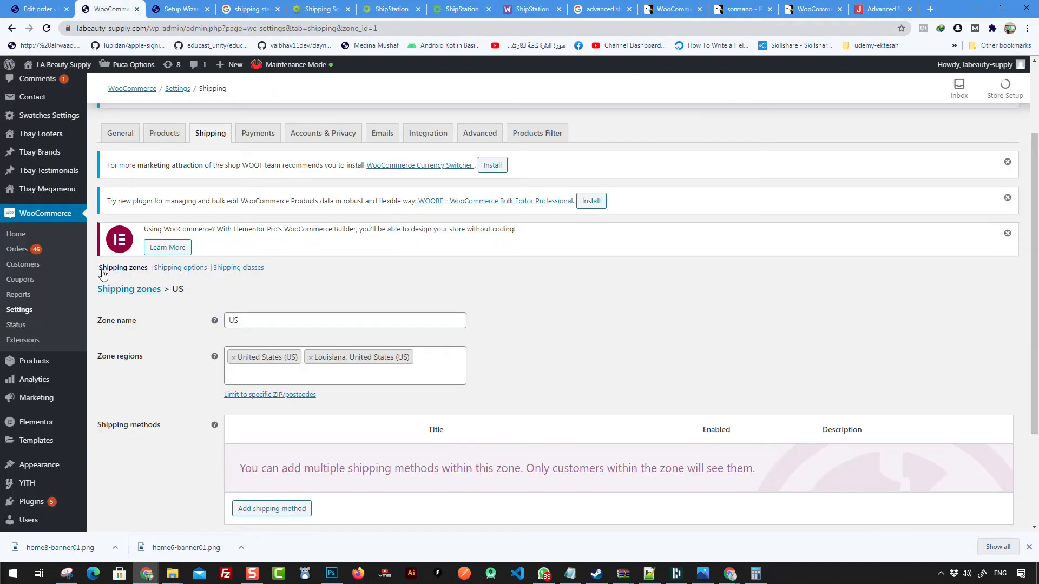
mouse_move(46, 502)
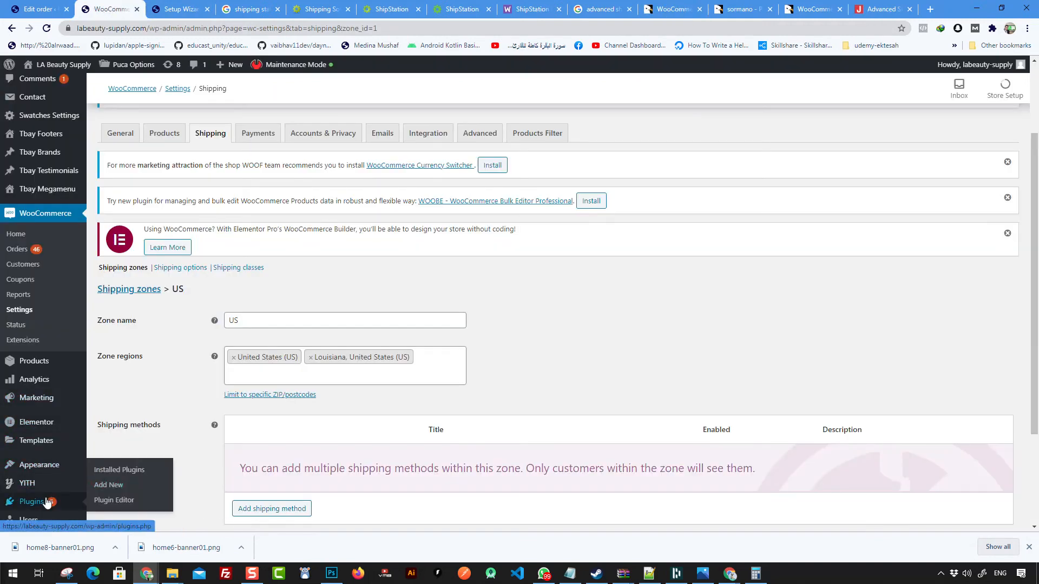
middle_click(111, 485)
left_click(168, 14)
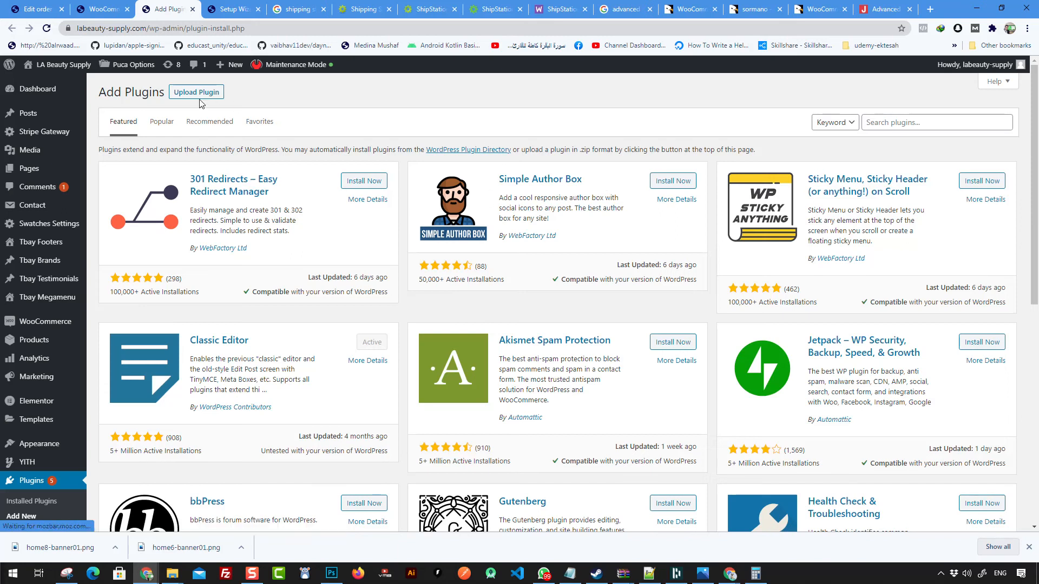
left_click(197, 93)
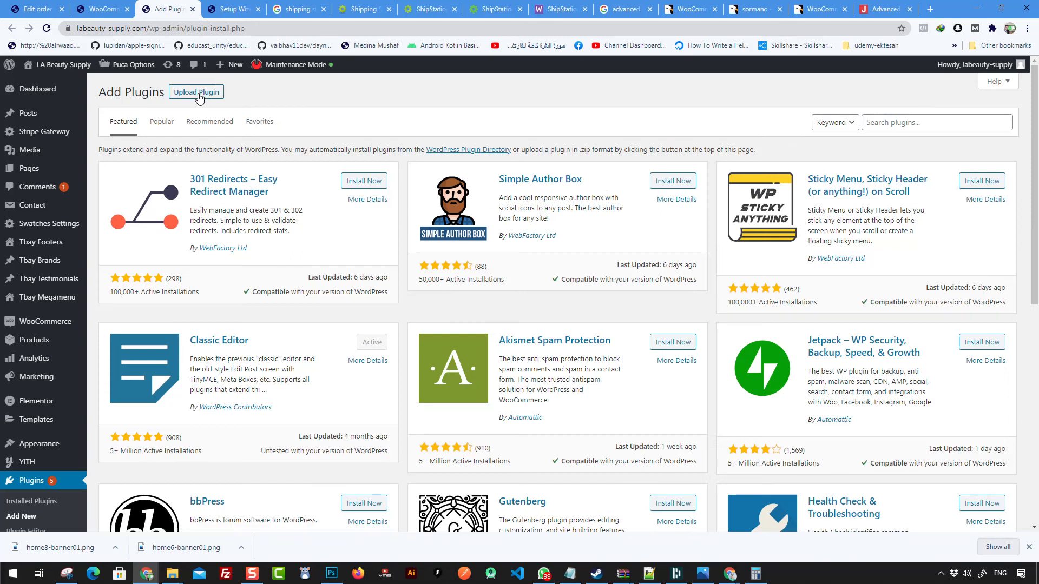
left_click(489, 191)
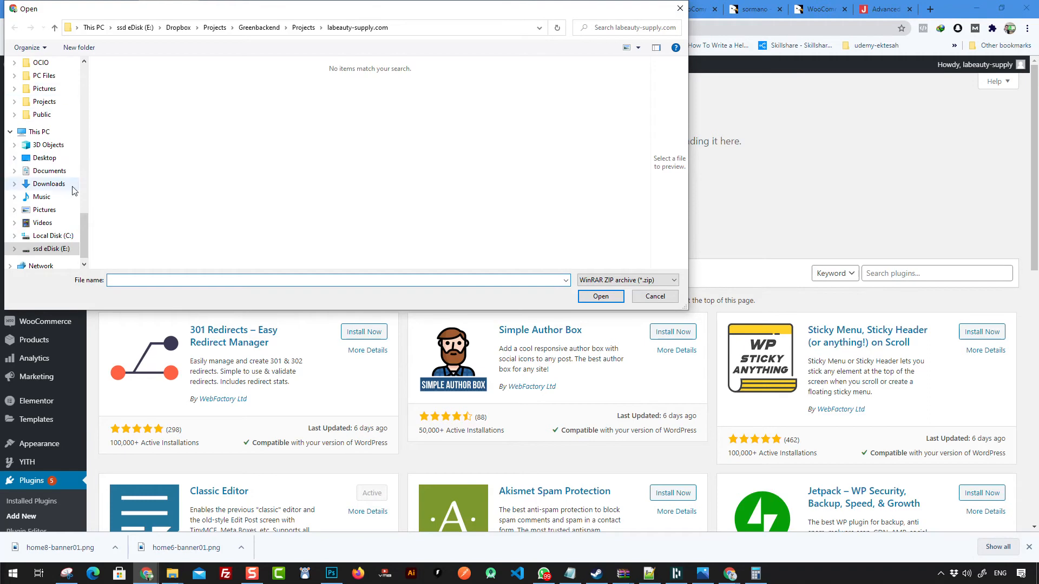
Move woocommerce-advanced-shipping.zip out of the downloaded CodeCanyon archive into Downloads > Compressed, replacing the existing copy.
left_click_drag(82, 238, 78, 89)
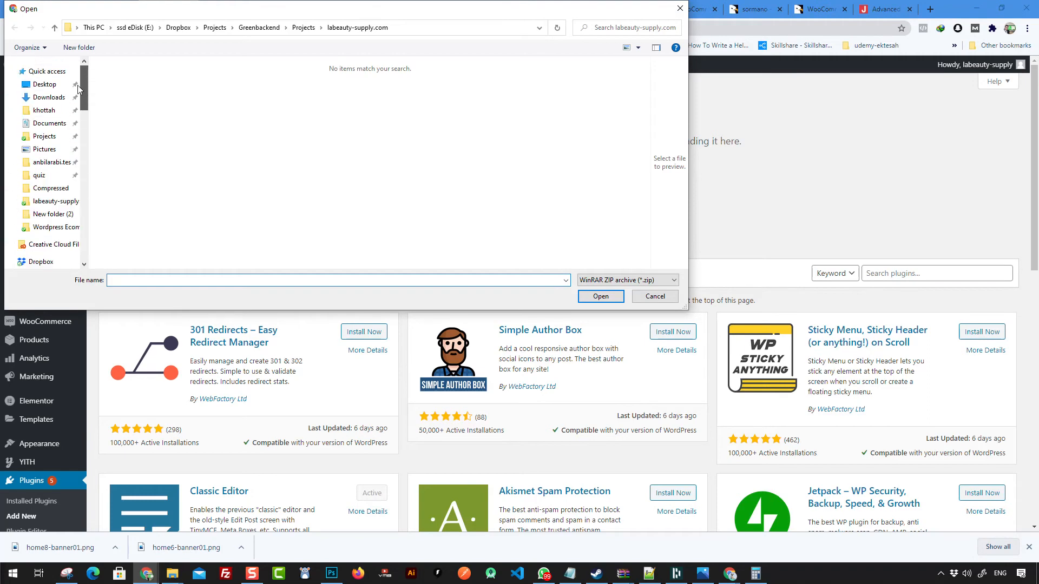
left_click(50, 98)
double_click(128, 103)
left_click(182, 80)
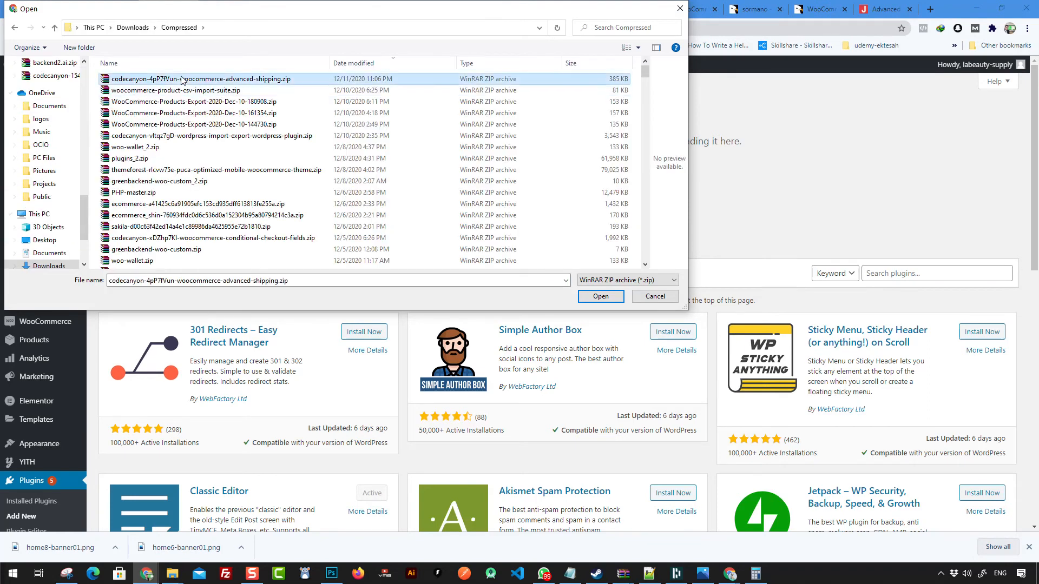
right_click(181, 78)
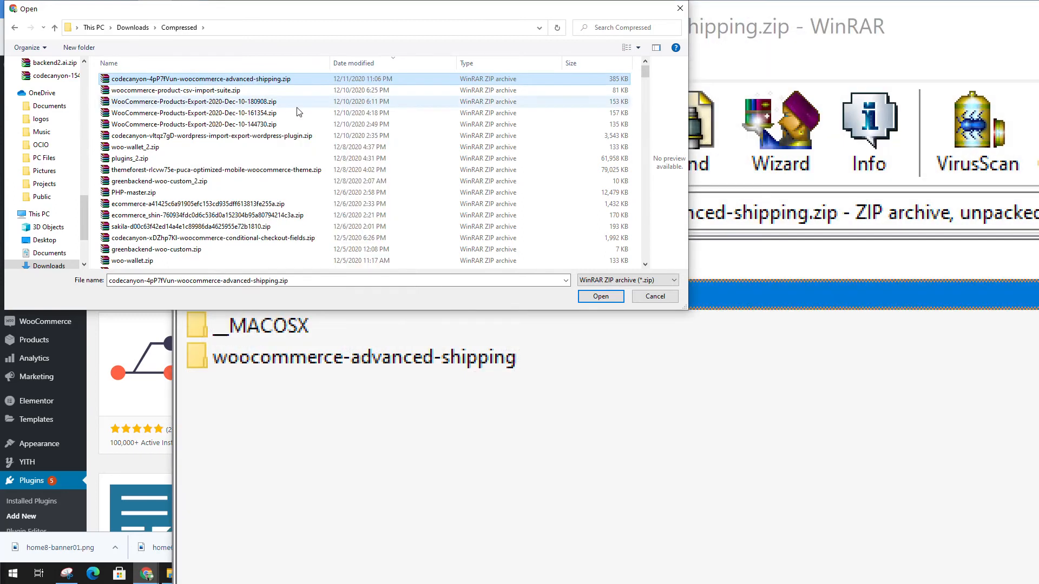
double_click(303, 358)
left_click_drag(277, 381, 174, 98)
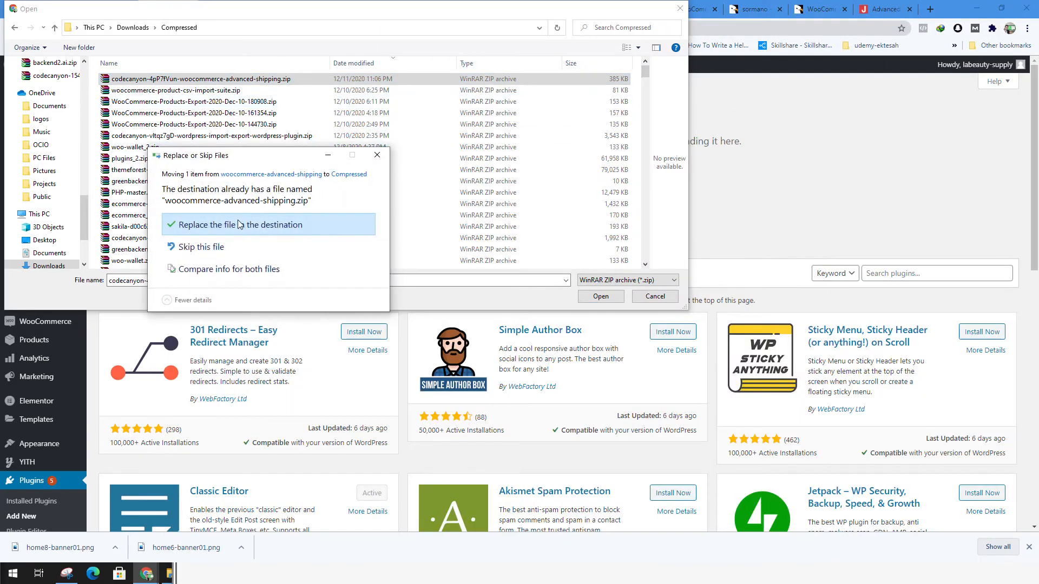
left_click(241, 225)
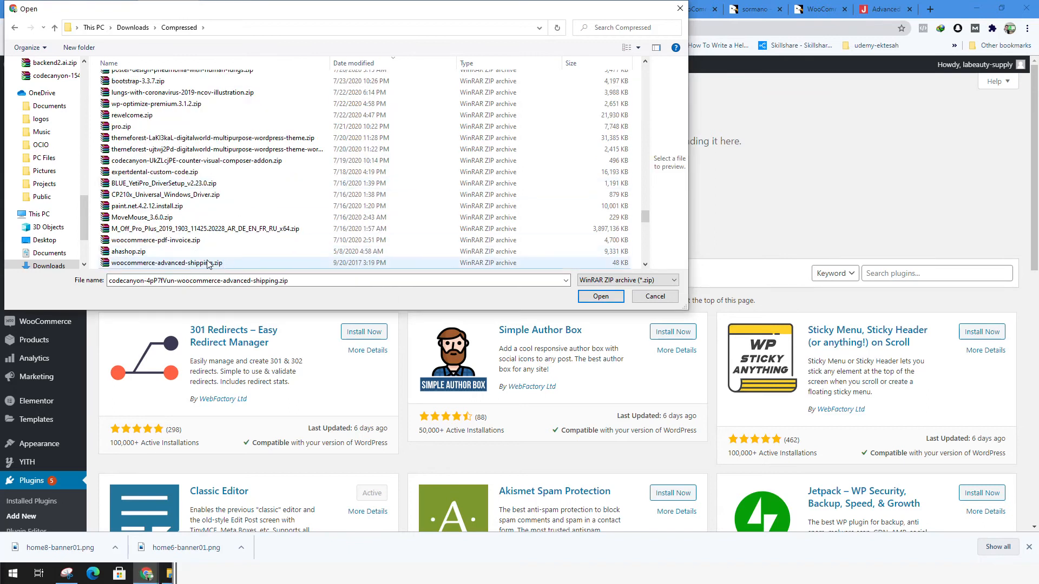
Upload and install woocommerce-advanced-shipping.zip, and activate the plugin.
double_click(206, 262)
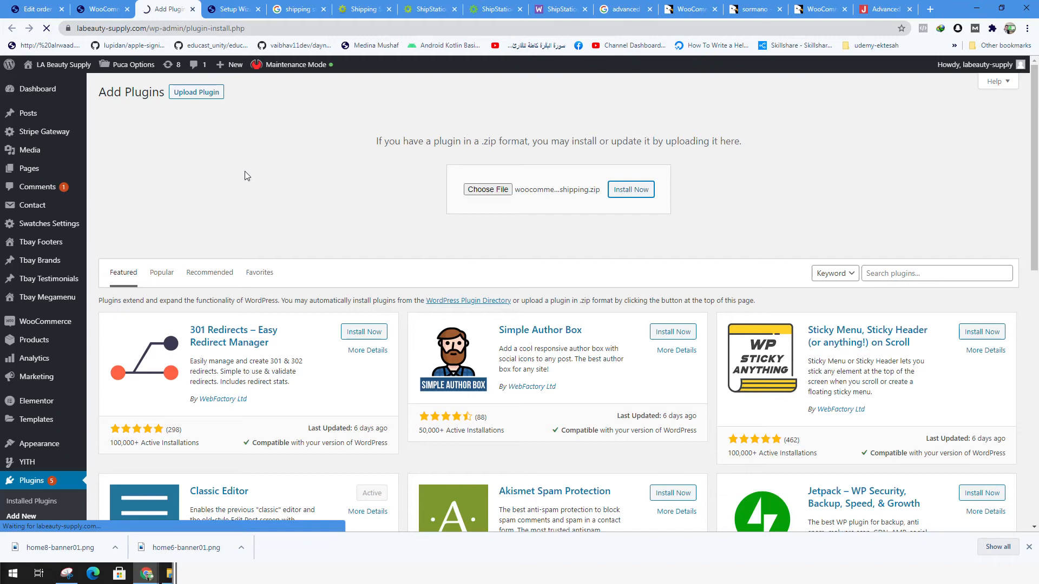
left_click(1029, 547)
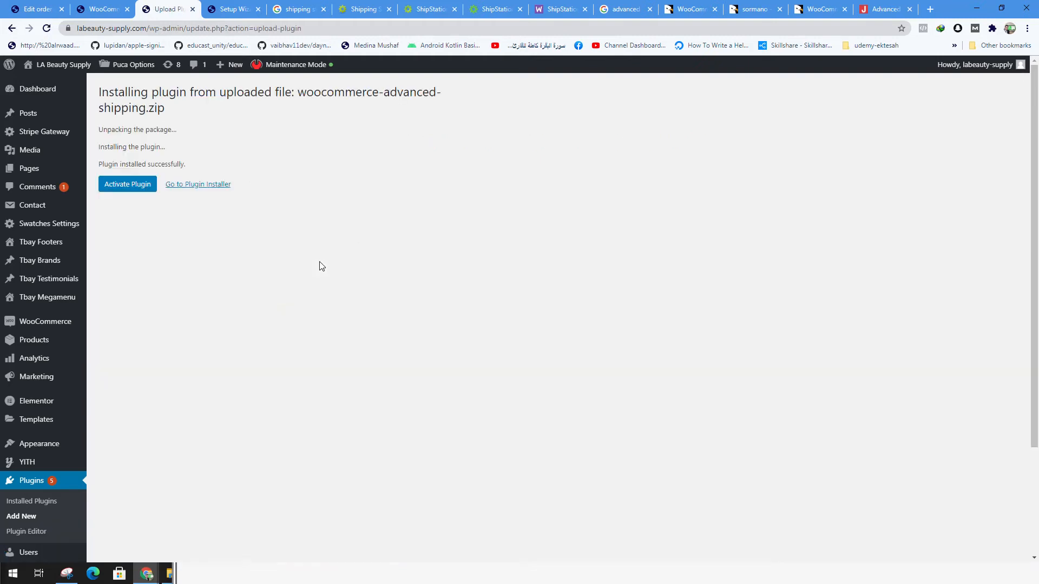
left_click(119, 188)
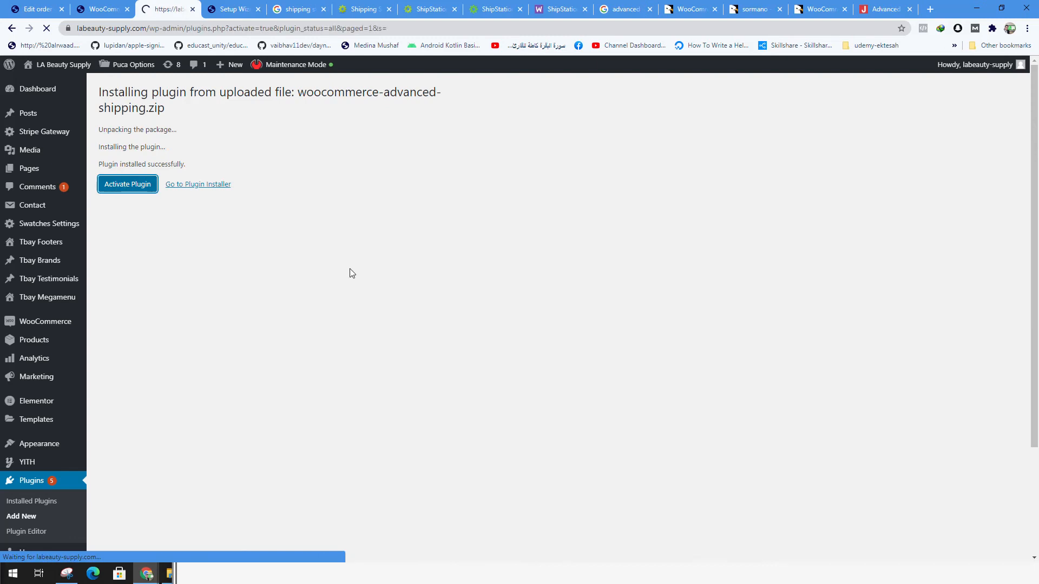
Find WooCommerce Advanced Shipping among the installed plugins by searching the page for "advanced", and open its settings.
scroll(342, 322, "down", 3)
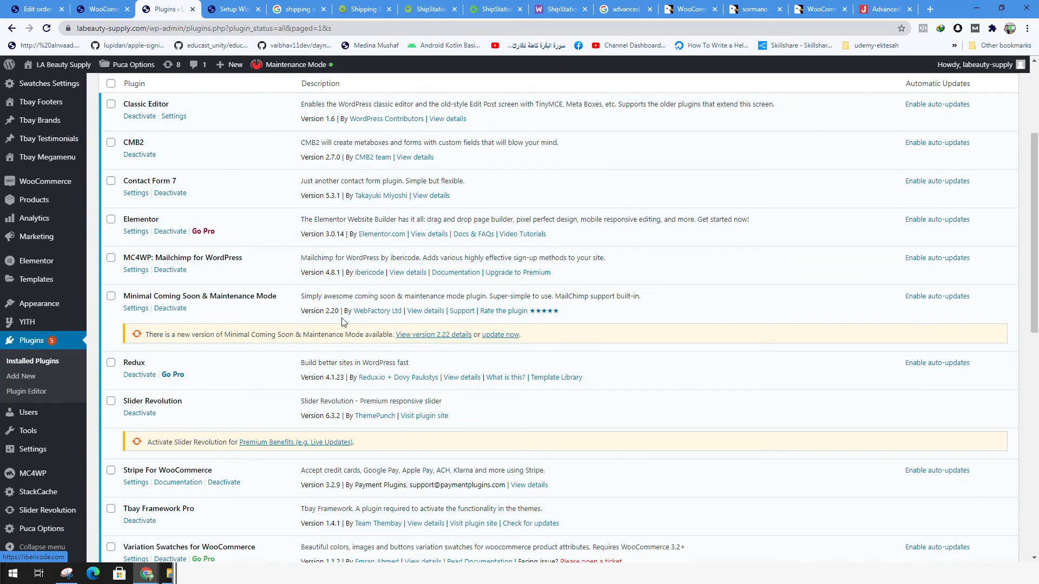
scroll(341, 322, "down", 6)
scroll(313, 311, "up", 2)
mouse_move(63, 294)
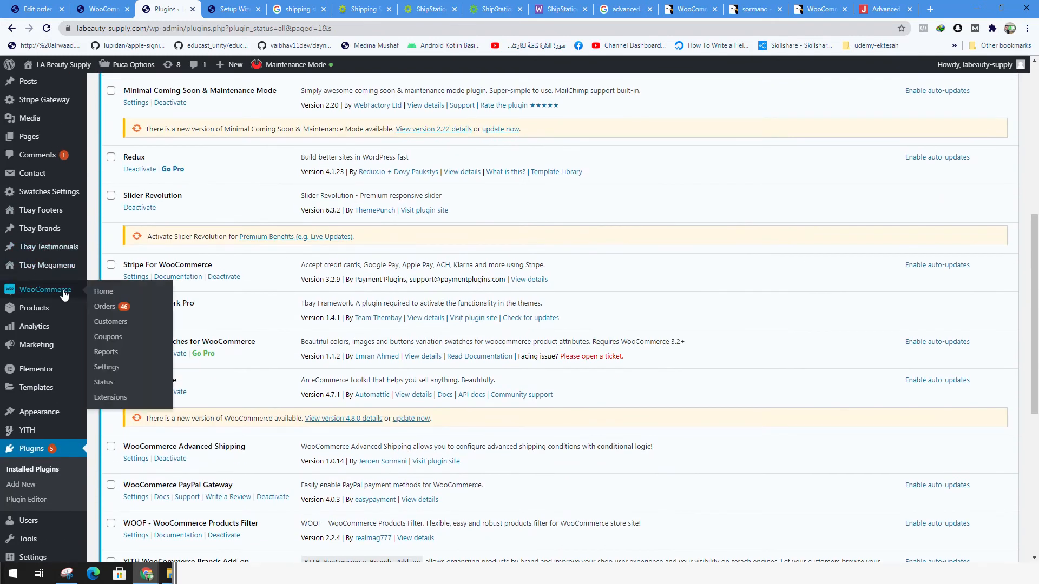
scroll(74, 298, "up", 5)
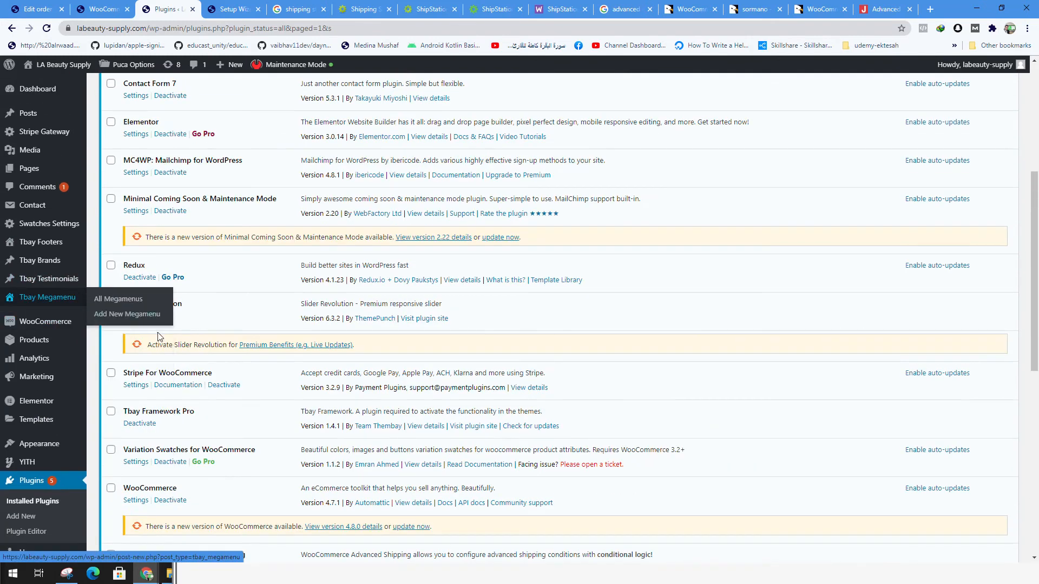
scroll(74, 307, "down", 8)
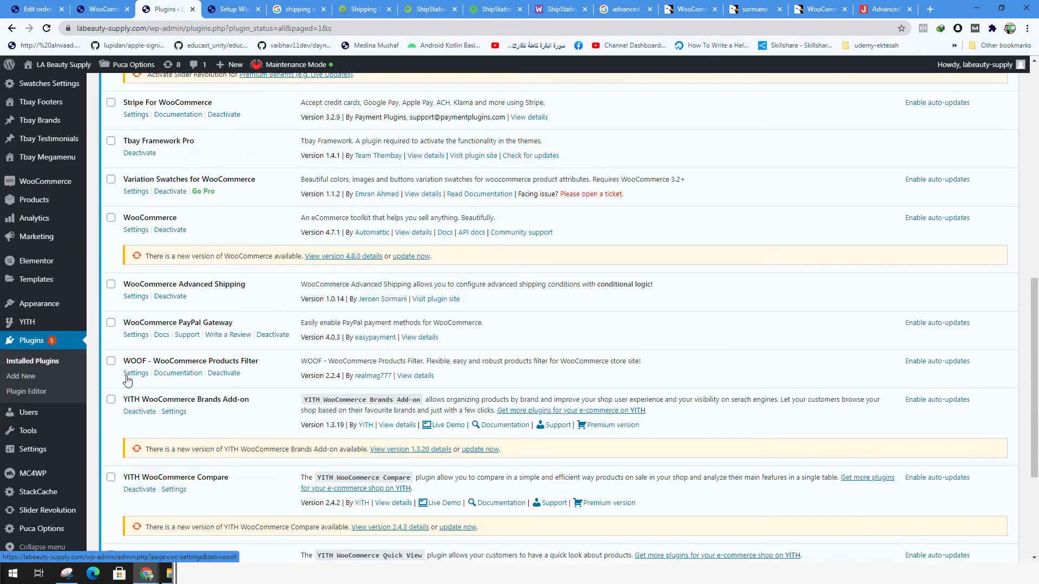
mouse_move(112, 525)
scroll(290, 435, "down", 4)
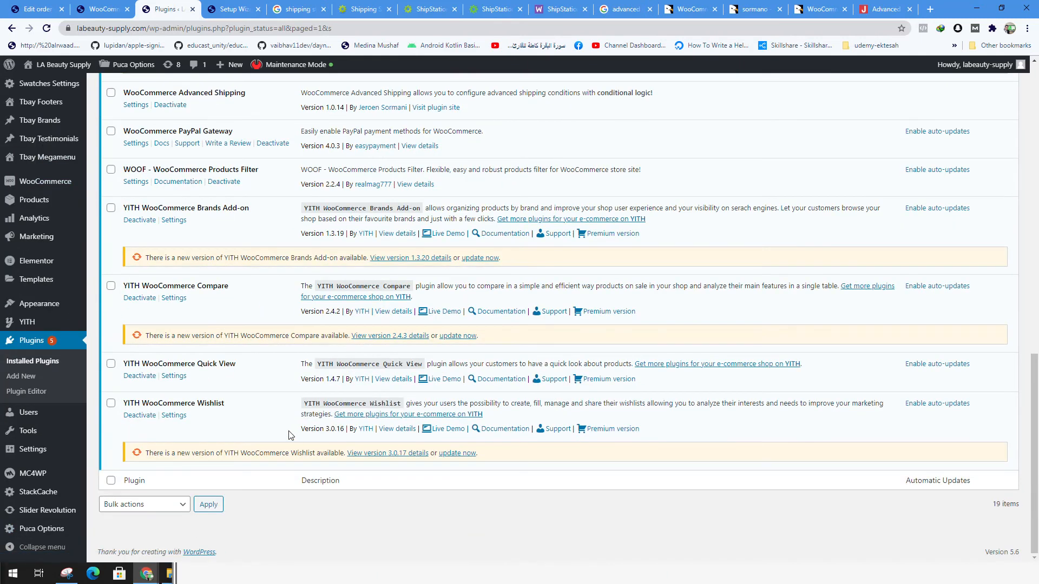
key("ctrl+f")
type("advanced")
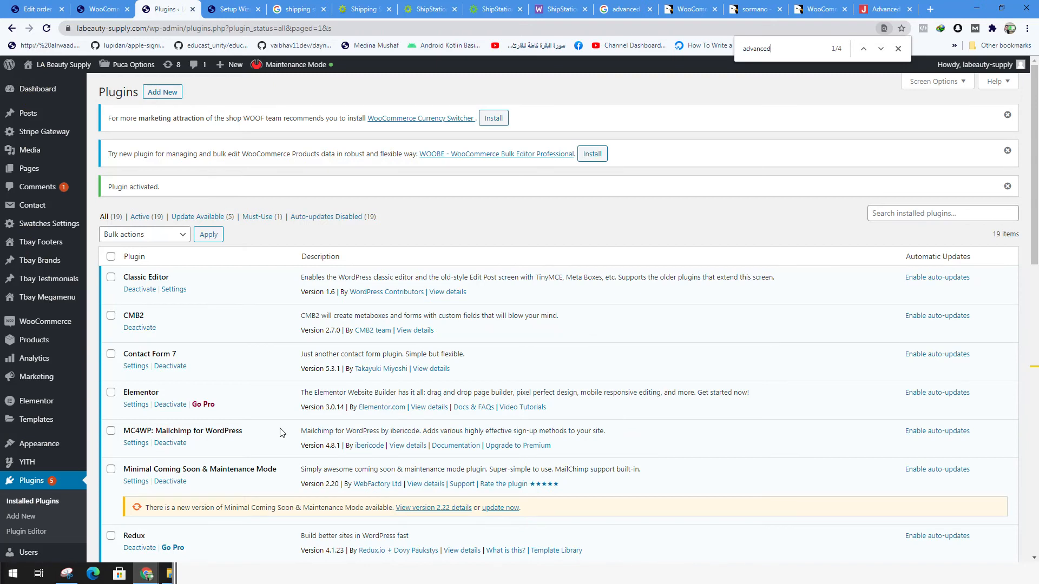
key("Return")
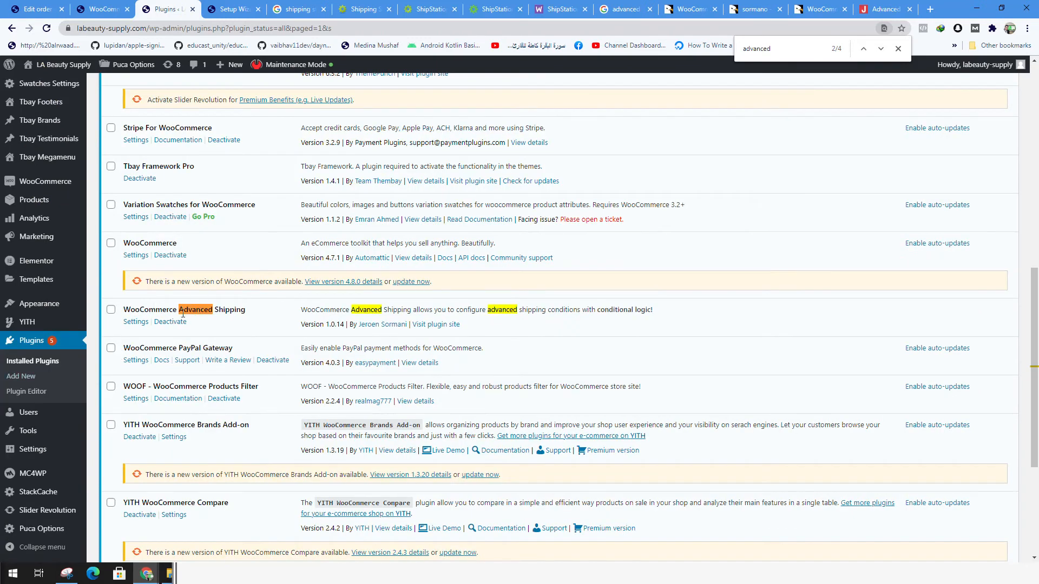
left_click(136, 323)
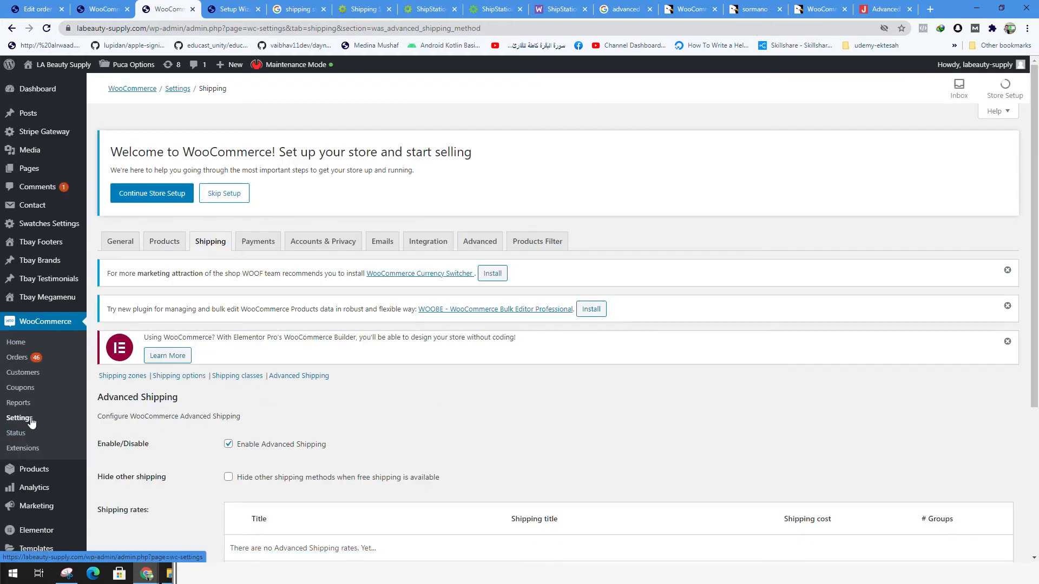
Add a new Advanced Shipping rate and title it "LA Rates".
scroll(254, 308, "down", 4)
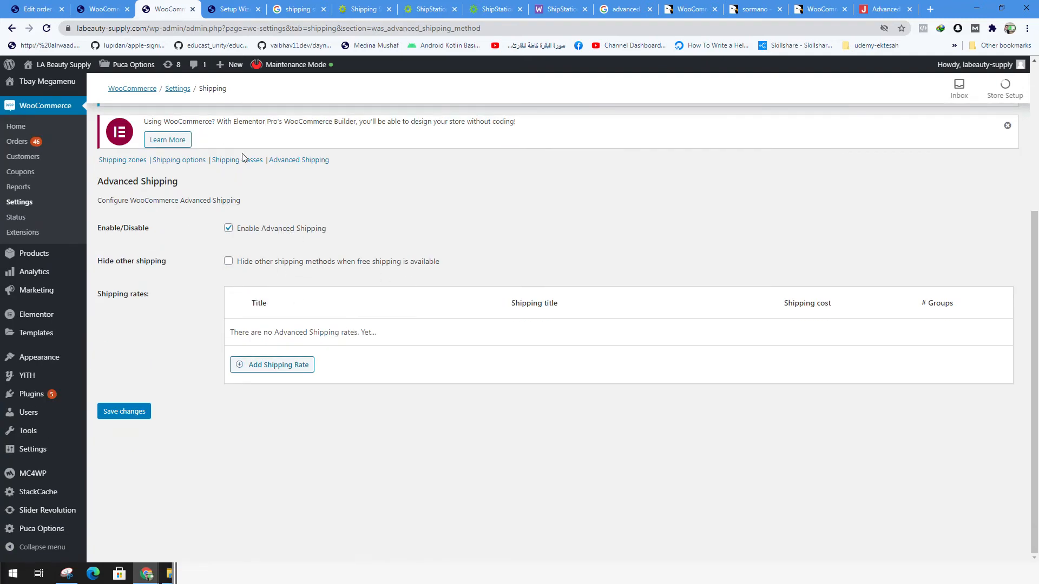
scroll(242, 154, "up", 3)
scroll(361, 353, "down", 2)
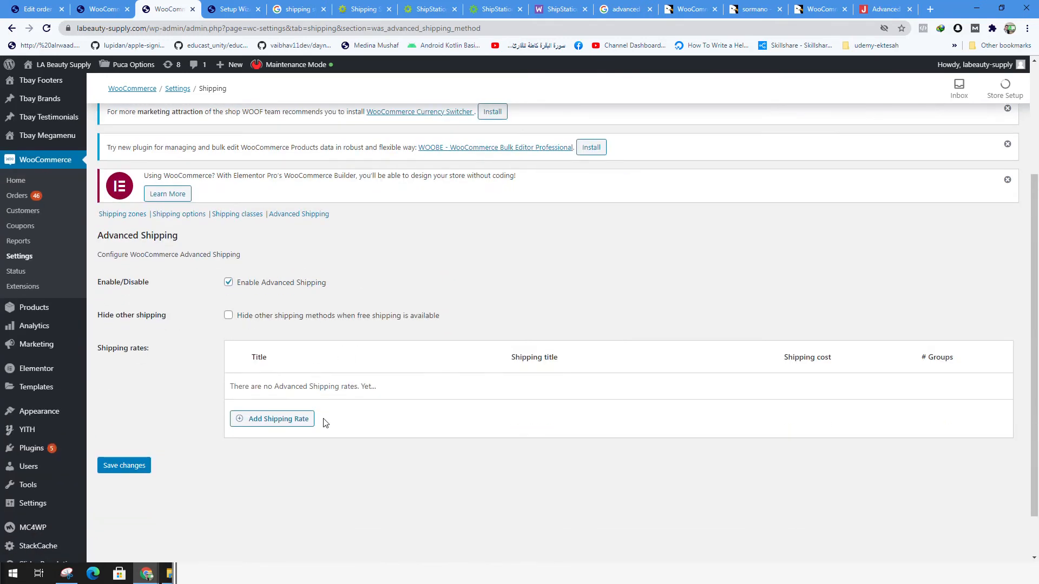
left_click(277, 420)
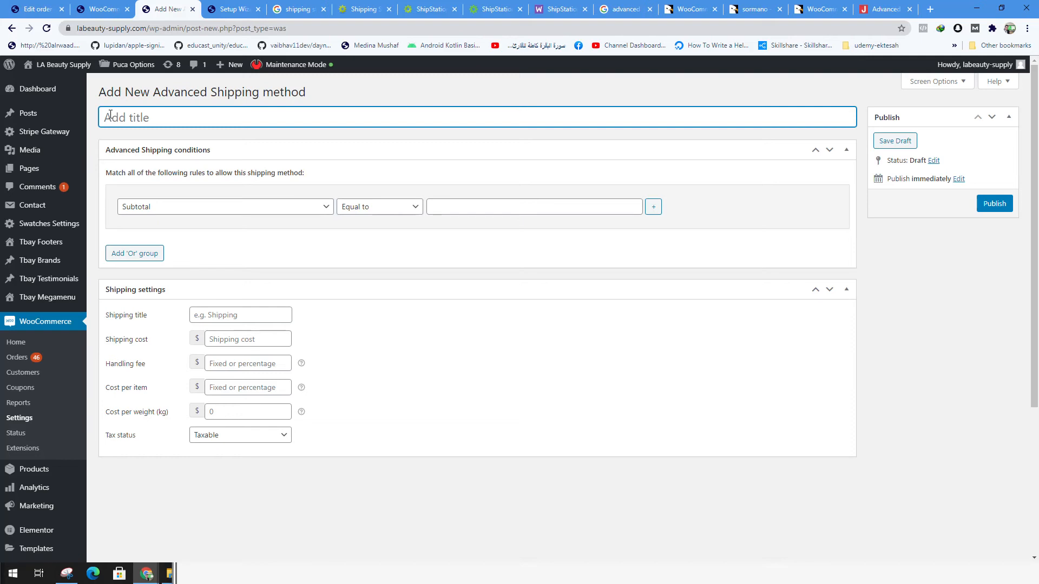
type("LA Rates")
Set the LA Rates shipping condition to Subtotal, Greater or equal to, 200.
left_click(213, 205)
left_click(213, 204)
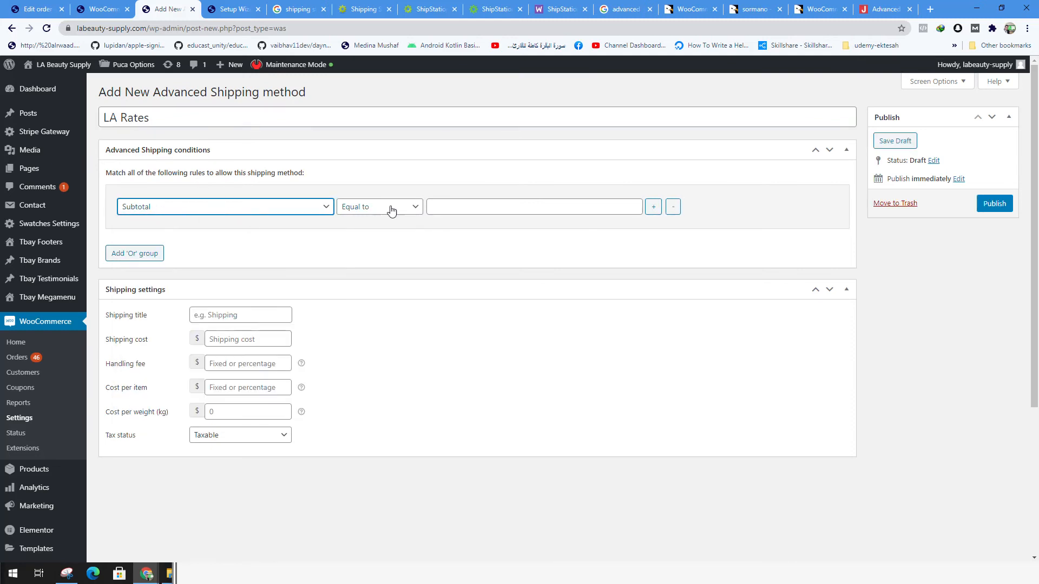
left_click(463, 207)
left_click(417, 206)
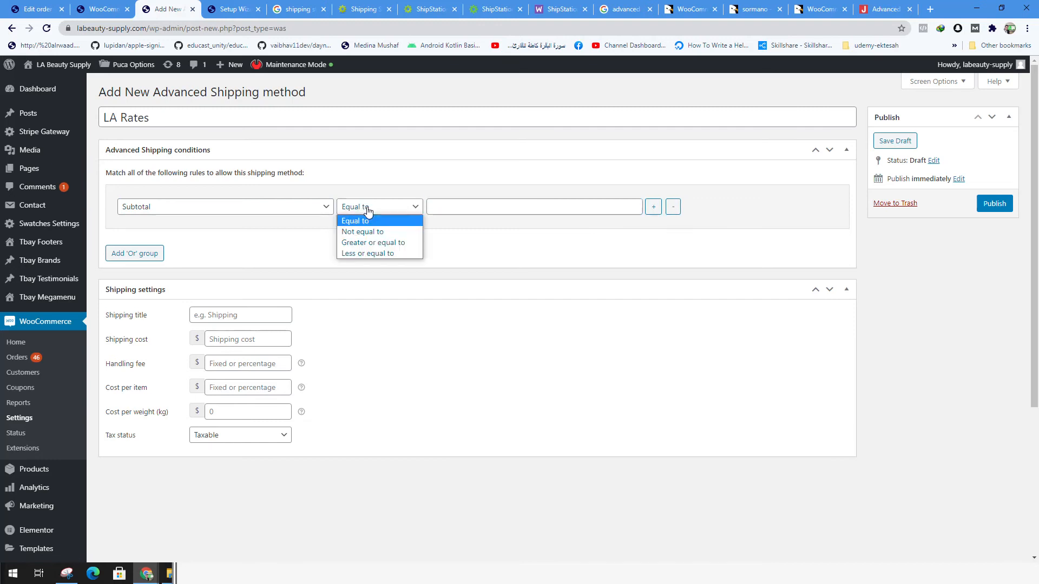
left_click(391, 248)
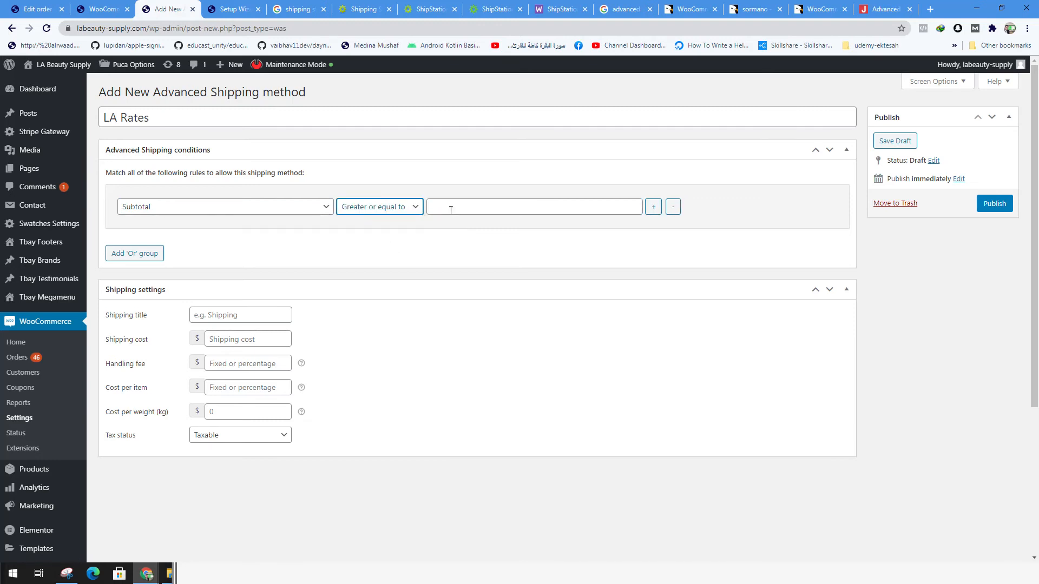
left_click(416, 207)
left_click(495, 210)
type("200")
left_click(367, 248)
Set the shipping title to "Free" and the shipping cost, handling fee and cost per item to 0.
left_click(244, 313)
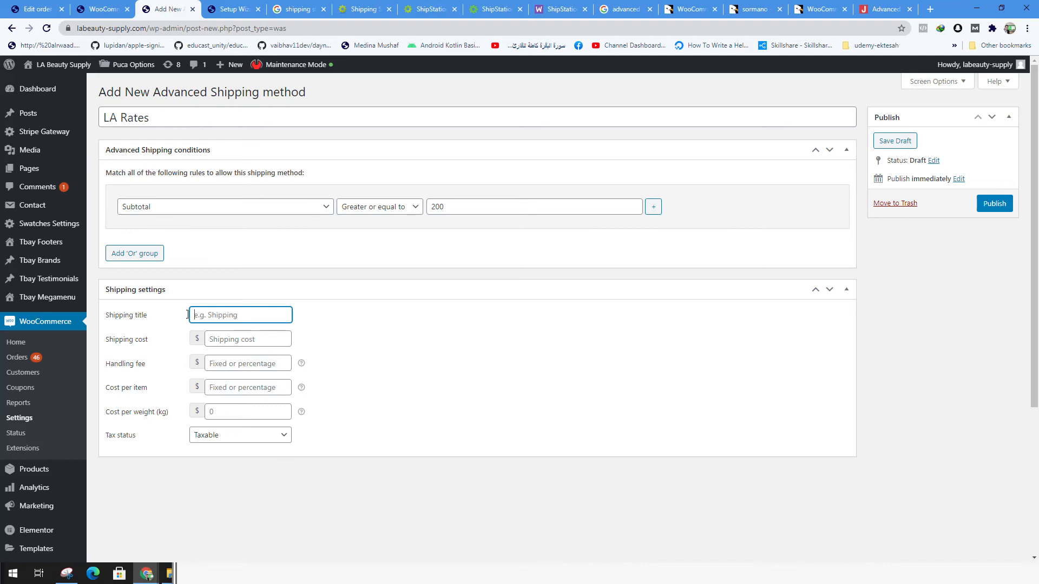
type("Free")
left_click(253, 336)
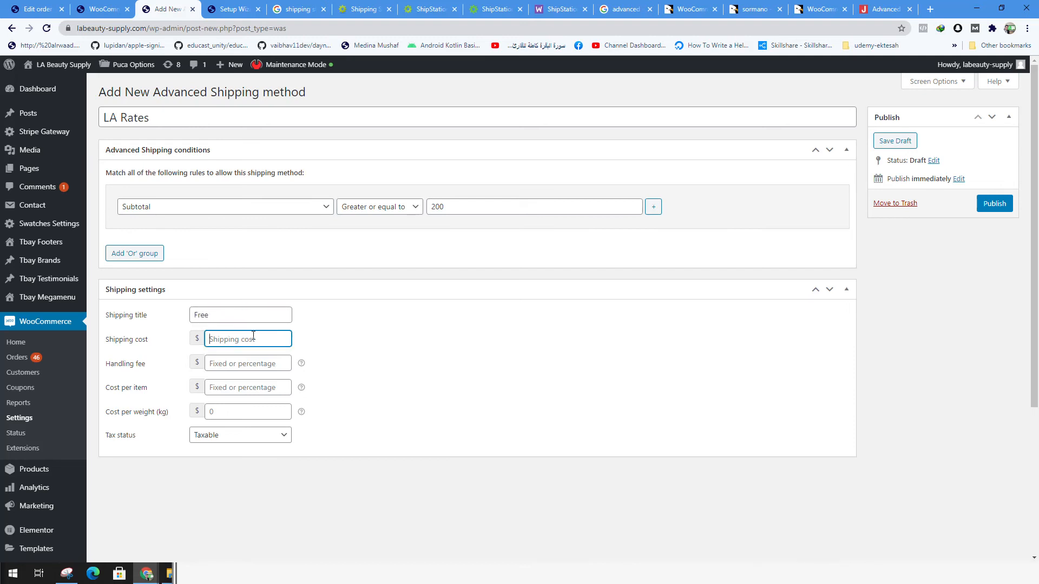
type("0")
left_click(274, 361)
type("0")
left_click(246, 390)
type("0")
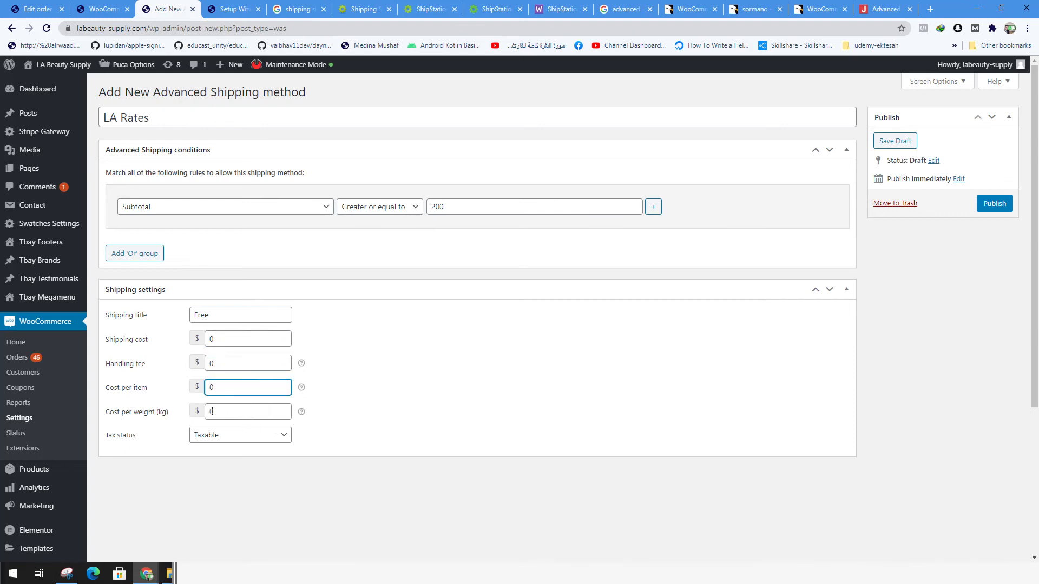
Set the tax status to Not taxable and publish the LA Rates shipping method.
left_click(249, 412)
left_click(225, 438)
left_click(225, 461)
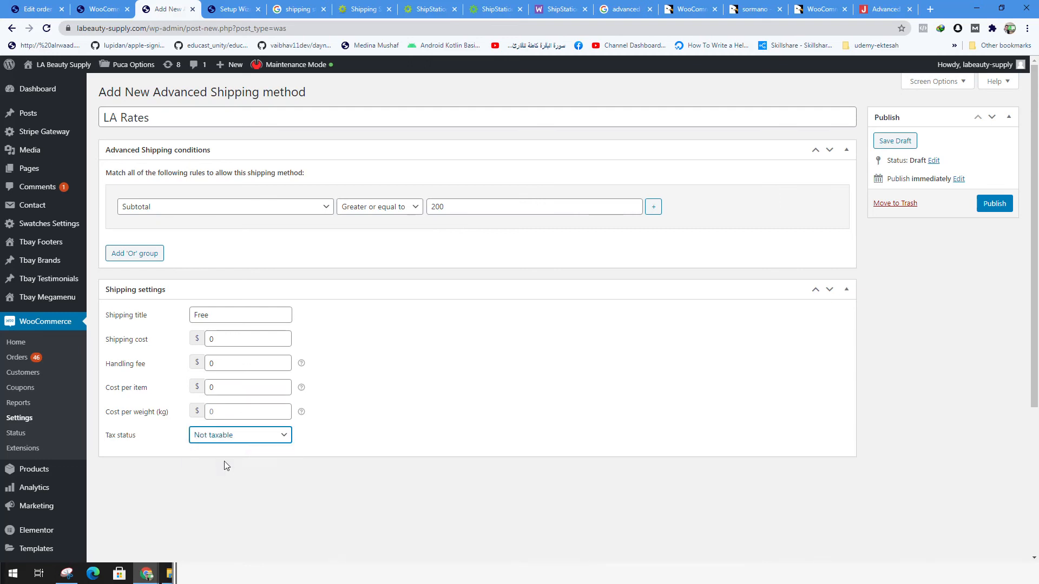
left_click(995, 204)
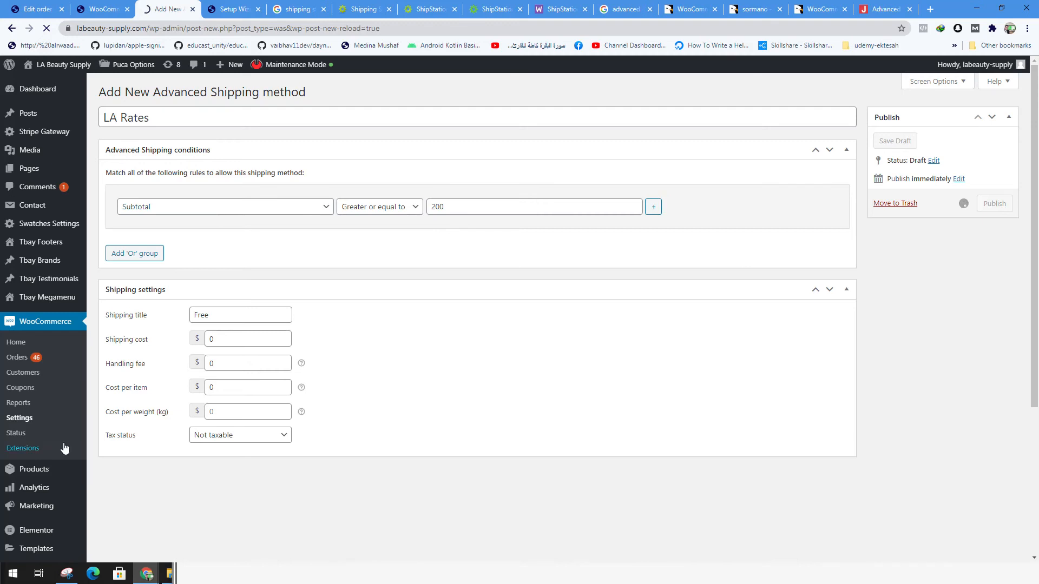
Open the WooCommerce settings in a new tab and return to the LA Rates shipping method tab.
right_click(30, 416)
left_click(89, 259)
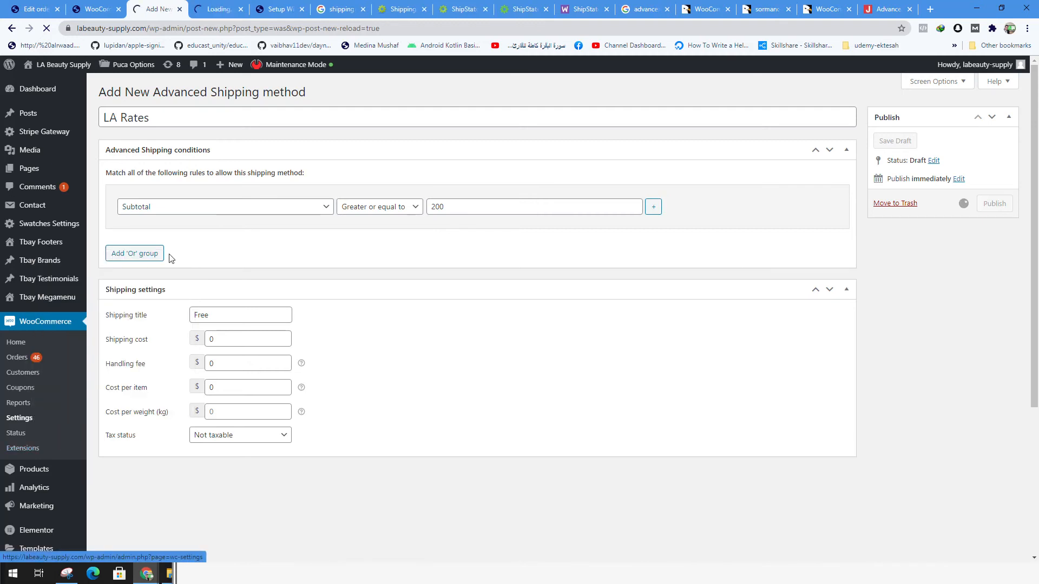
left_click(222, 9)
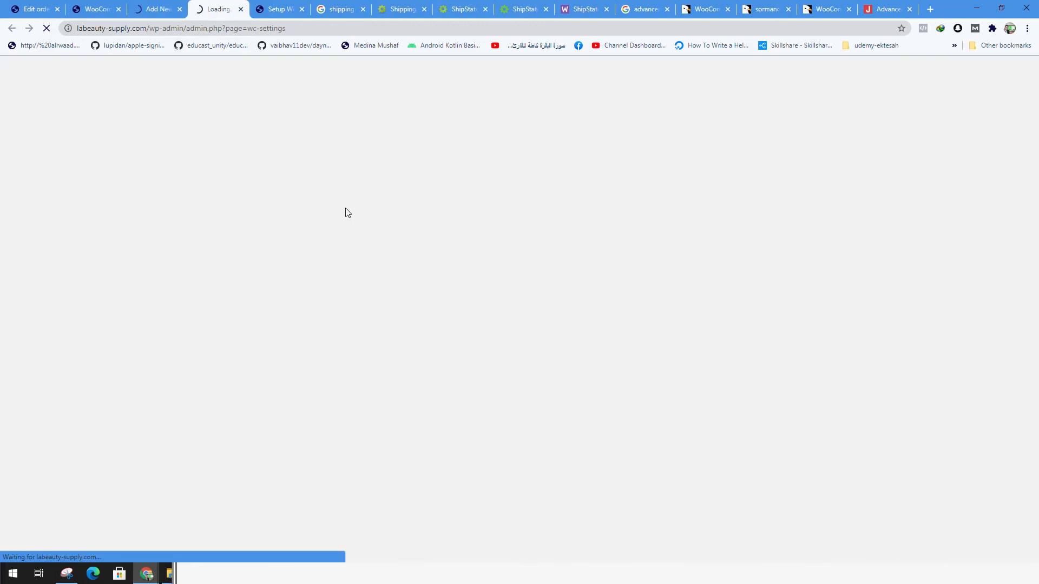
left_click(158, 10)
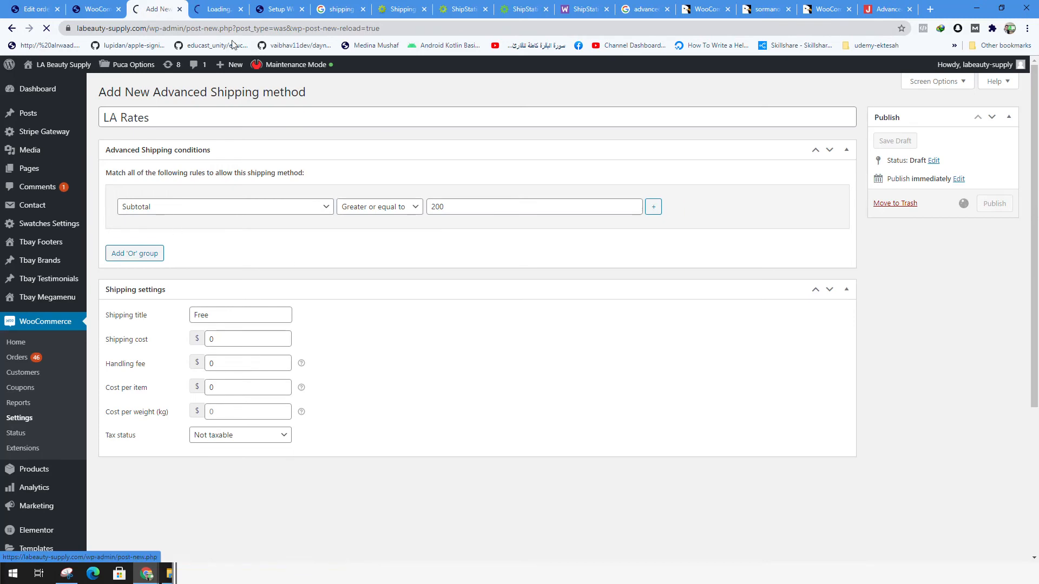
left_click(138, 255)
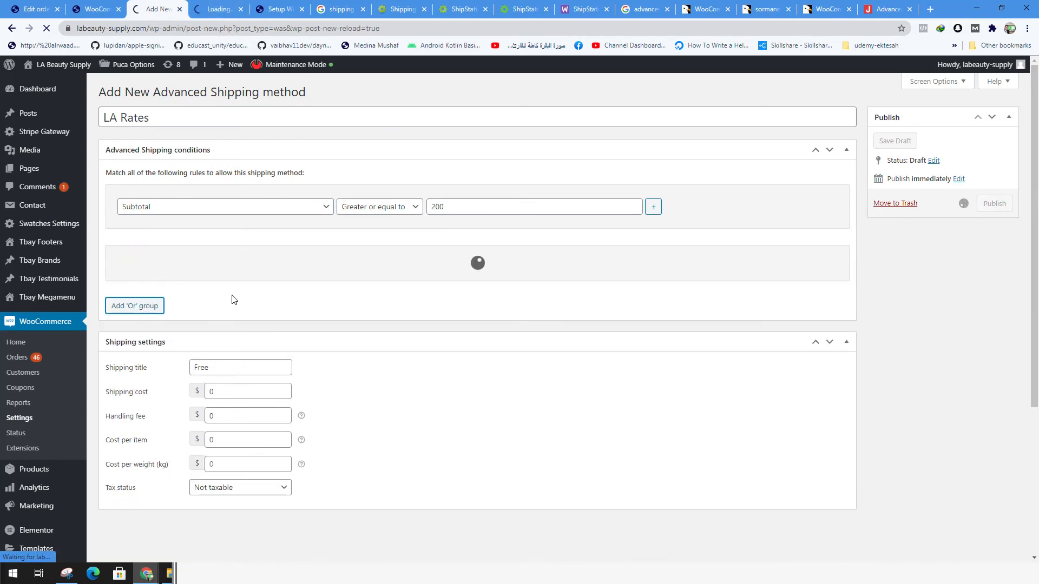
mouse_move(748, 212)
left_click(653, 212)
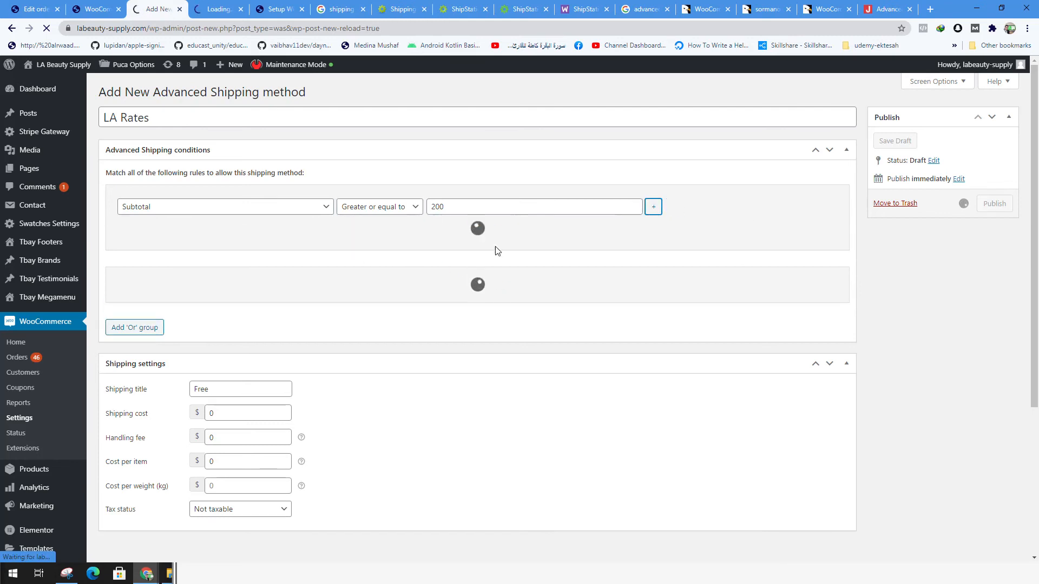
left_click(225, 11)
left_click(155, 10)
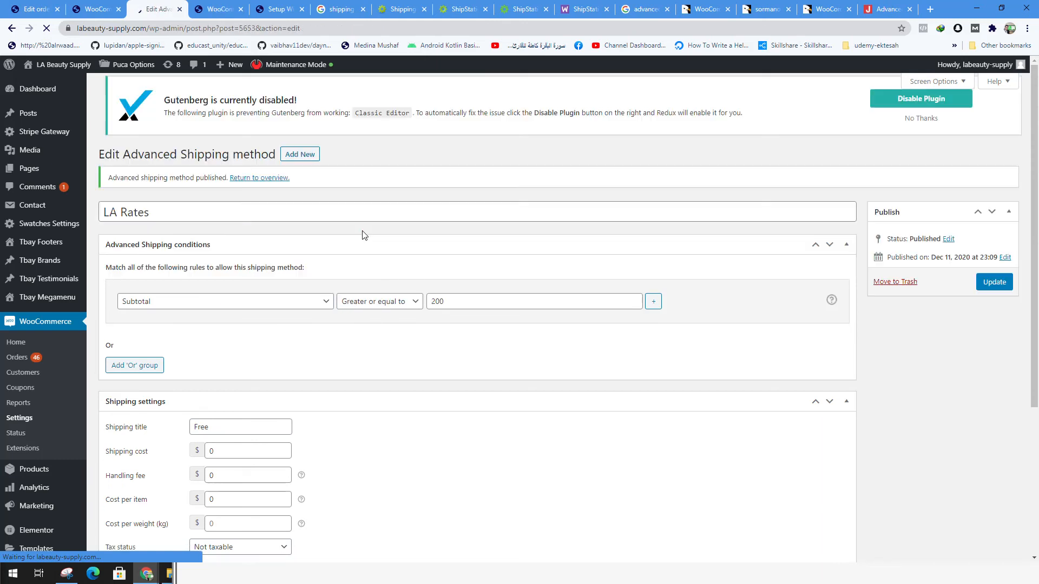
Add a second condition to the first LA Rates rule group: Zipcode, Equal to, 70057.
scroll(366, 278, "down", 1)
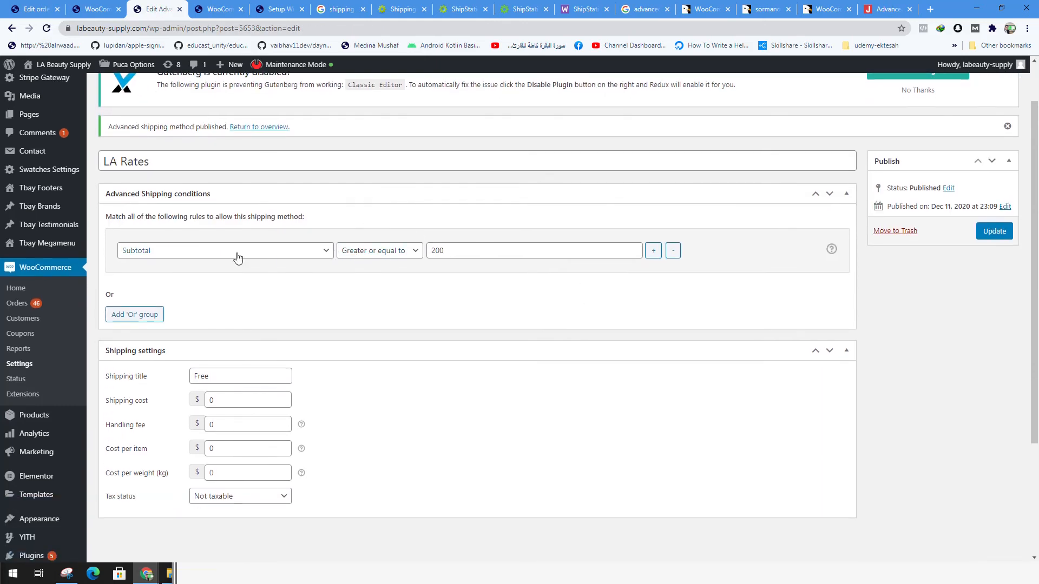
left_click(654, 251)
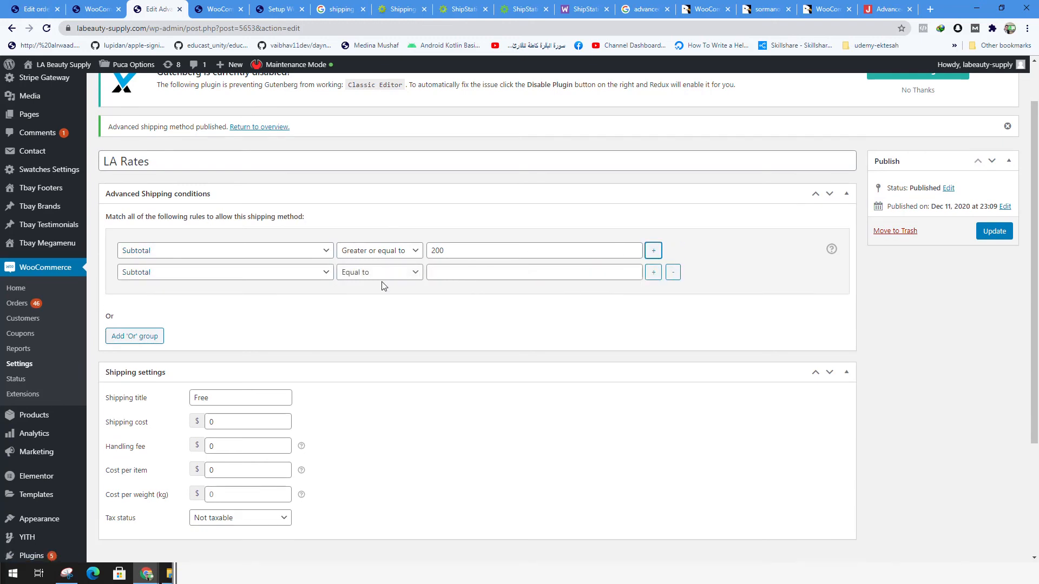
left_click(264, 276)
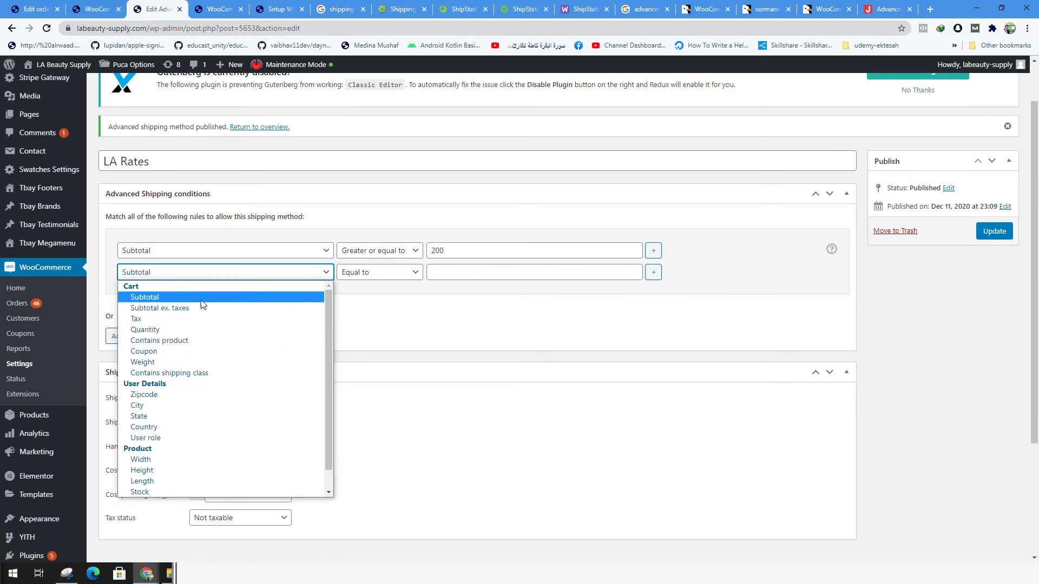
left_click(171, 400)
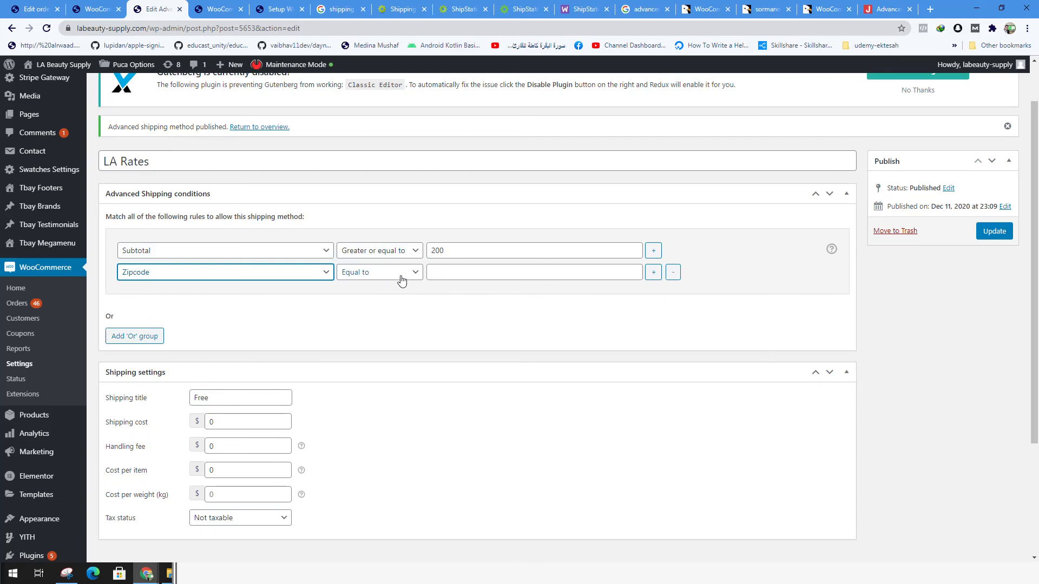
left_click(497, 273)
type("70")
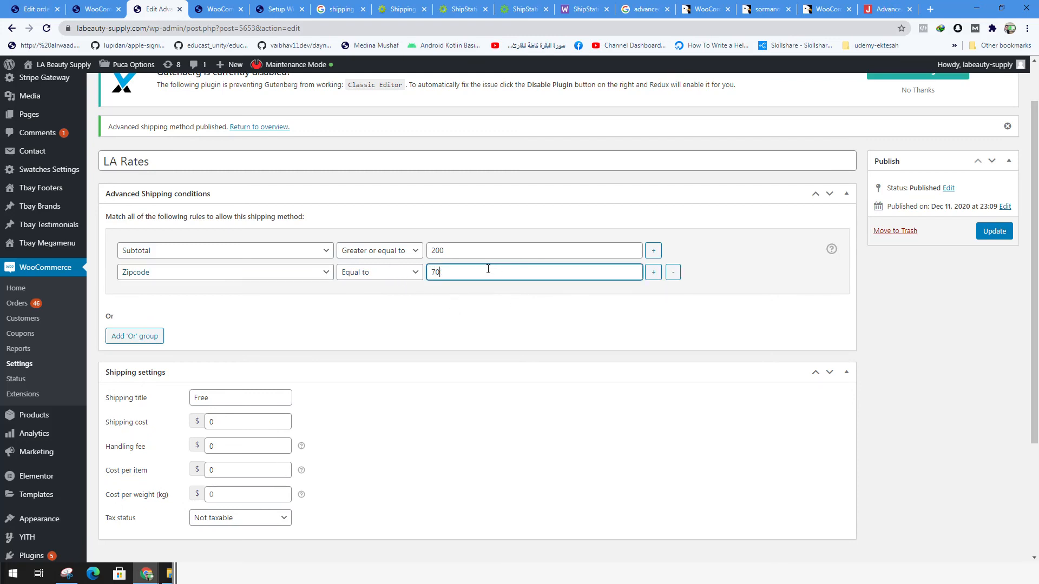
type("081")
type("7")
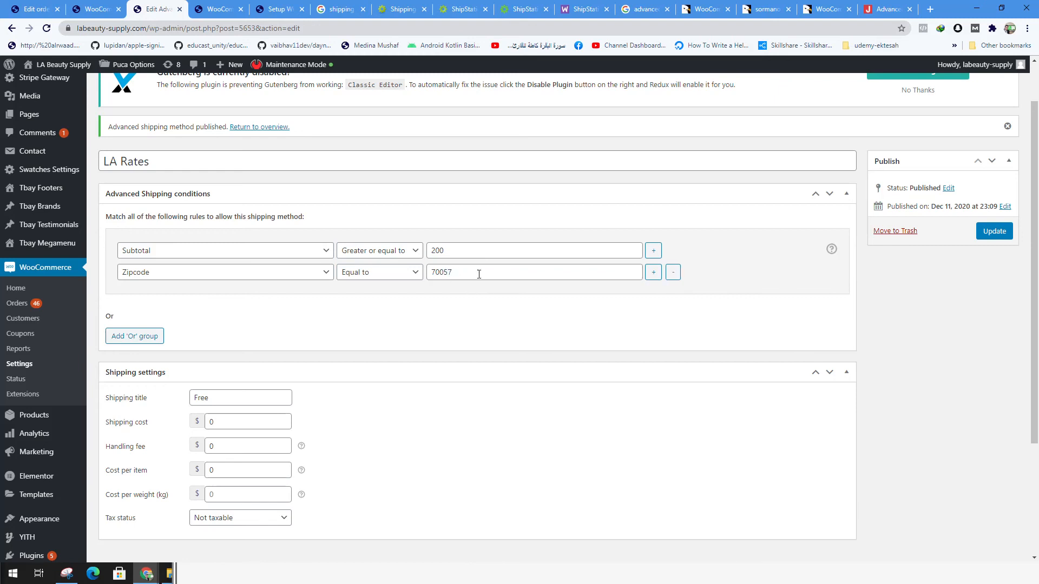
left_click_drag(480, 274, 336, 273)
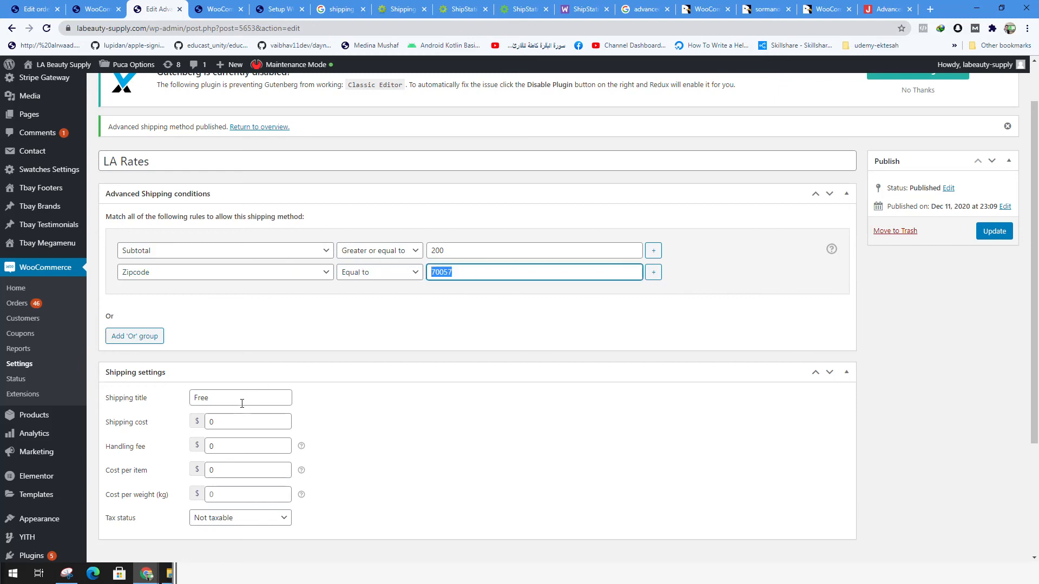
left_click_drag(242, 403, 175, 408)
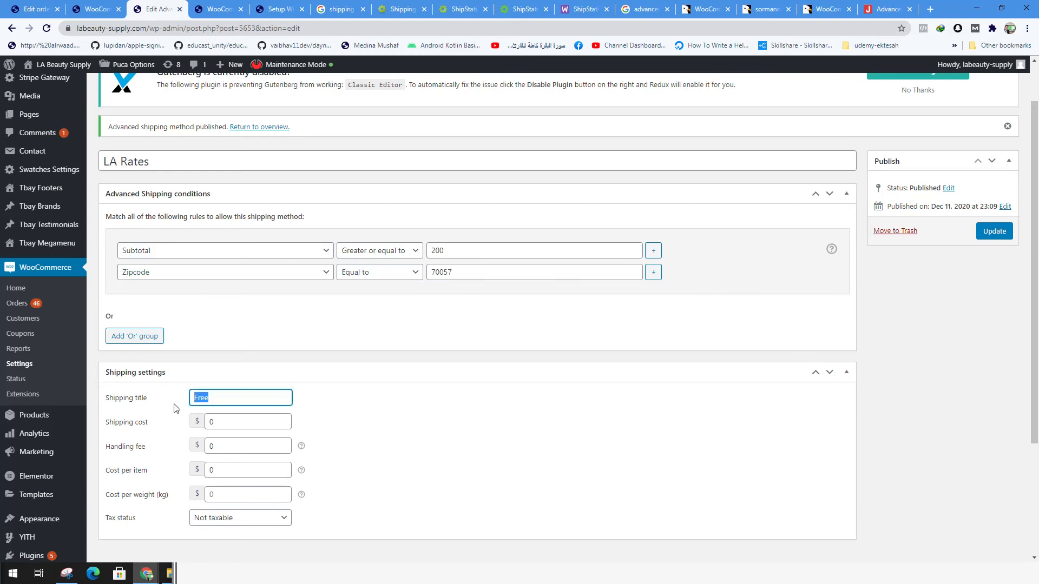
left_click(233, 163)
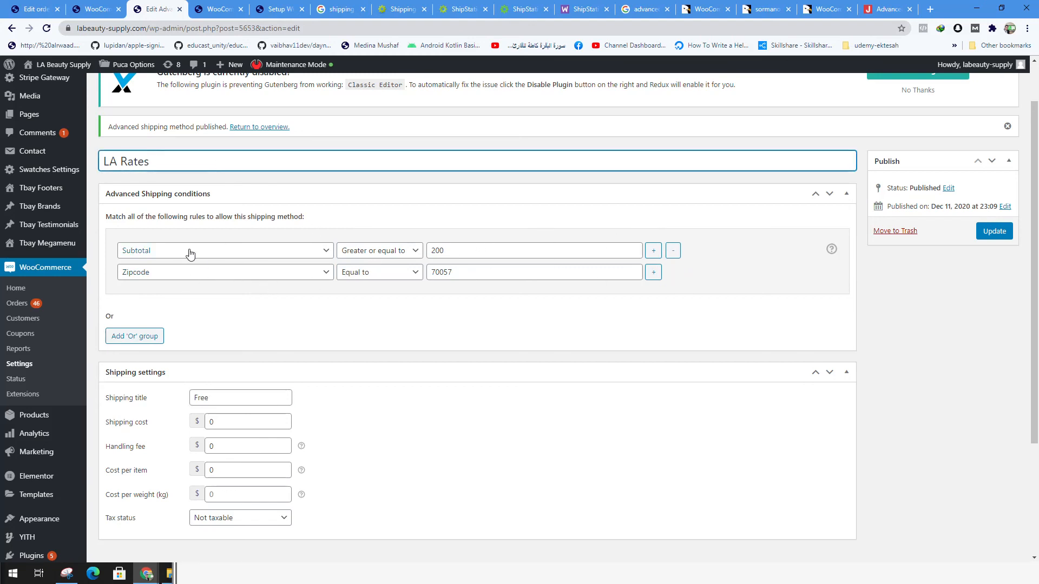
left_click_drag(104, 319, 115, 319)
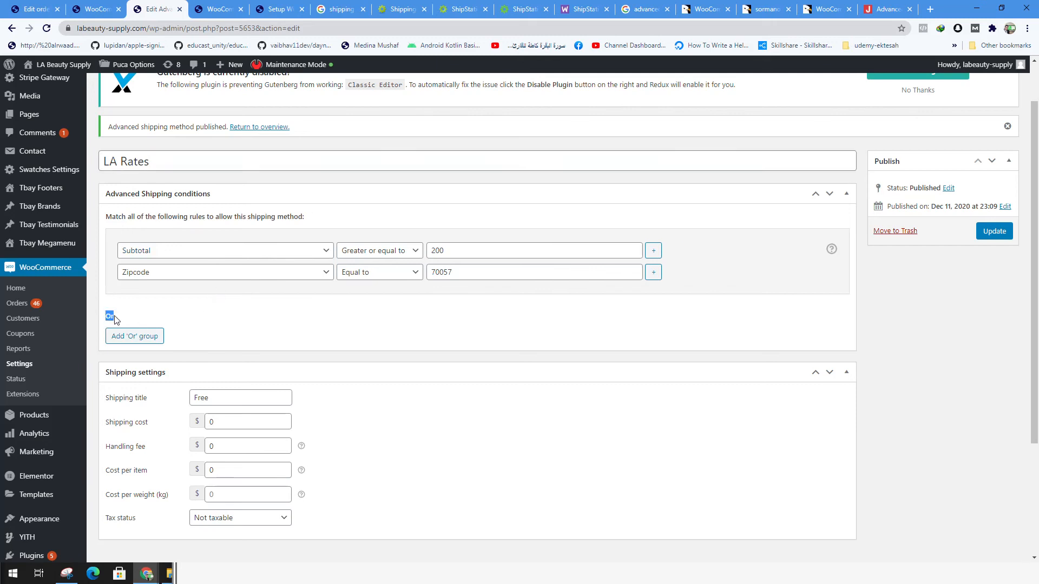
Add two alternative 'Or' condition groups, one with Subtotal equal to 200 and one with Zipcode equal to 70058.
left_click(142, 339)
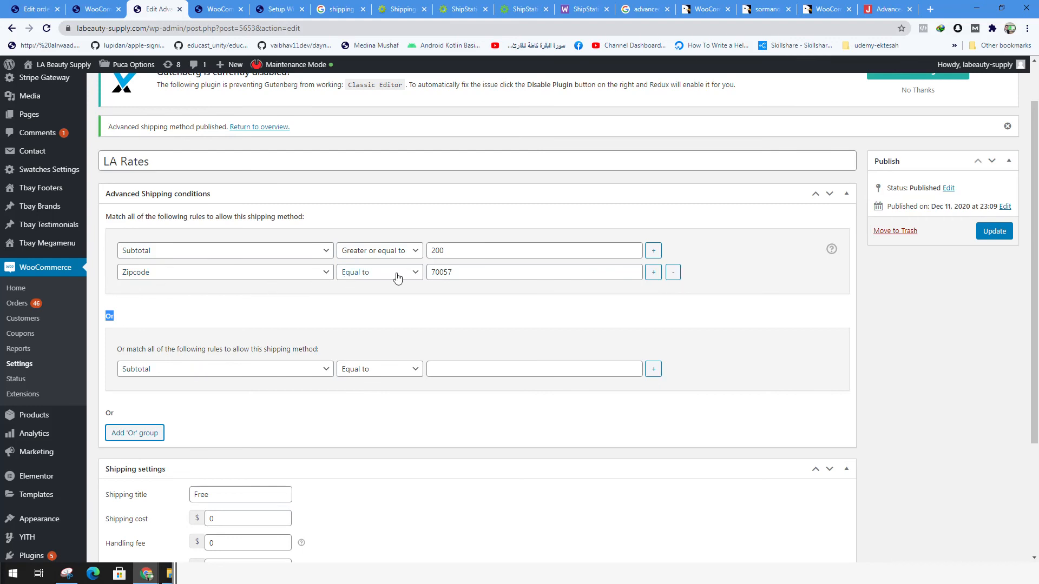
left_click(471, 370)
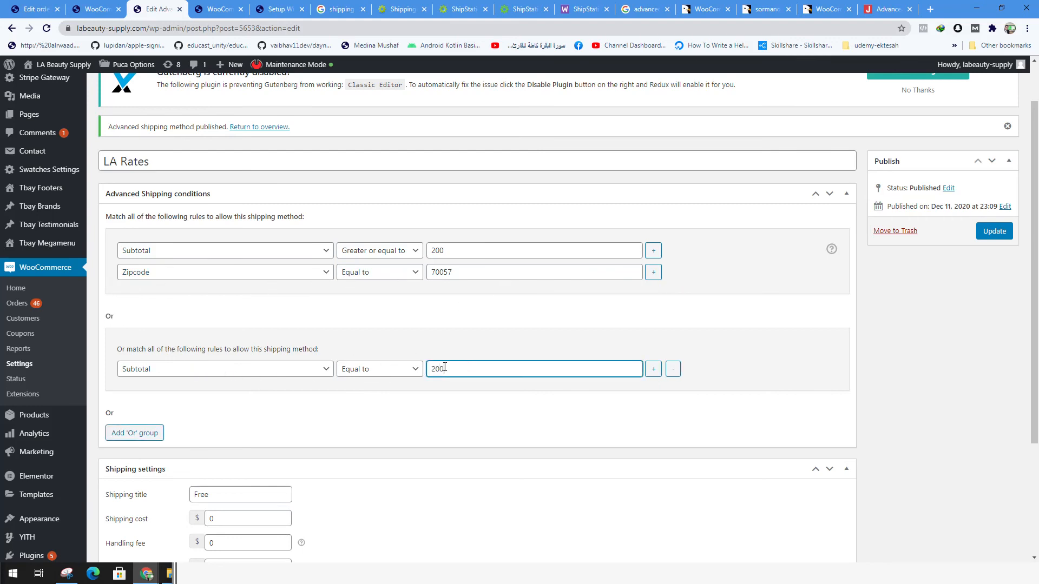
left_click(139, 434)
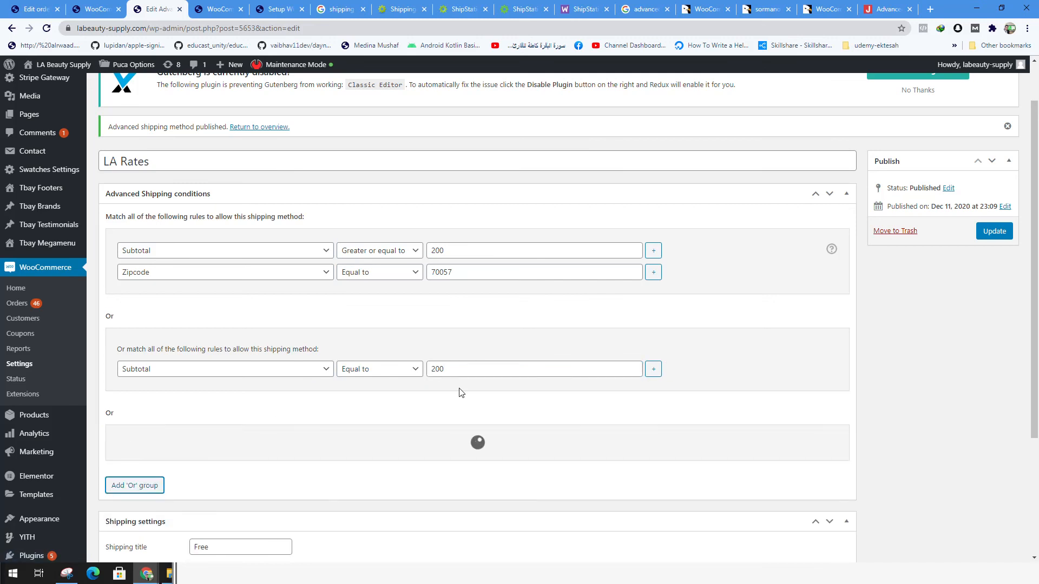
scroll(460, 393, "down", 2)
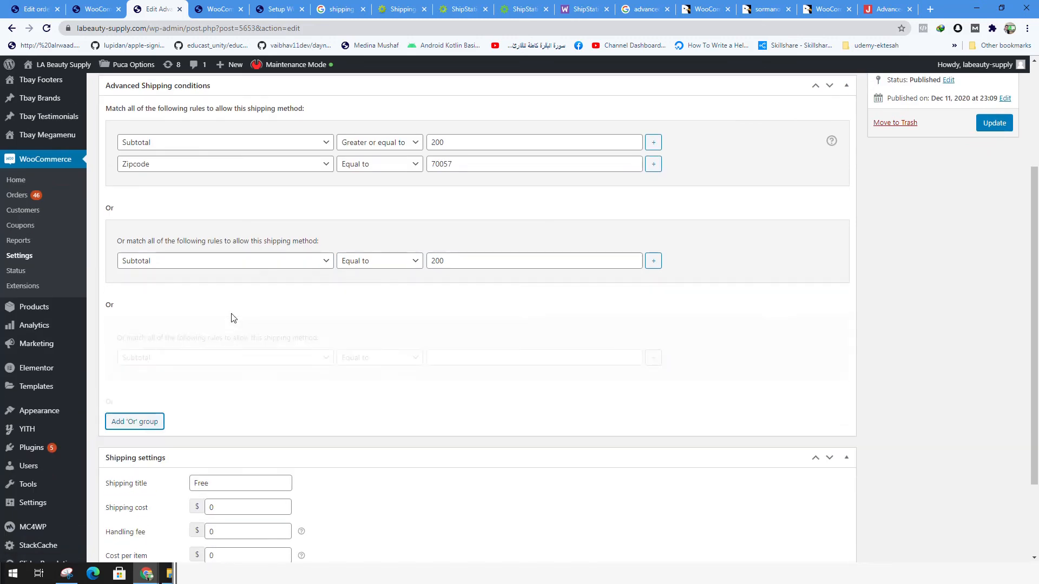
left_click(193, 360)
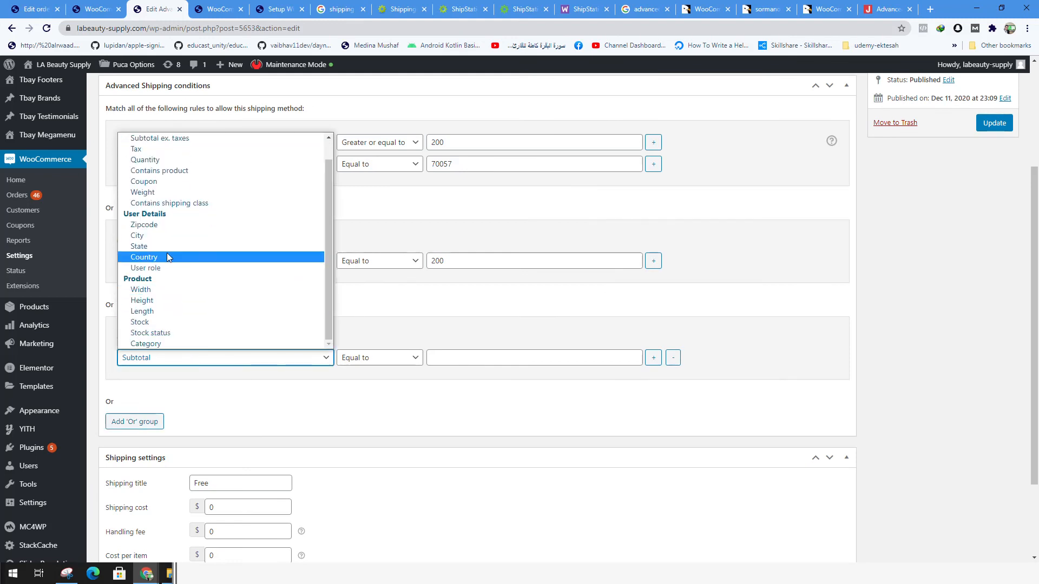
left_click(162, 225)
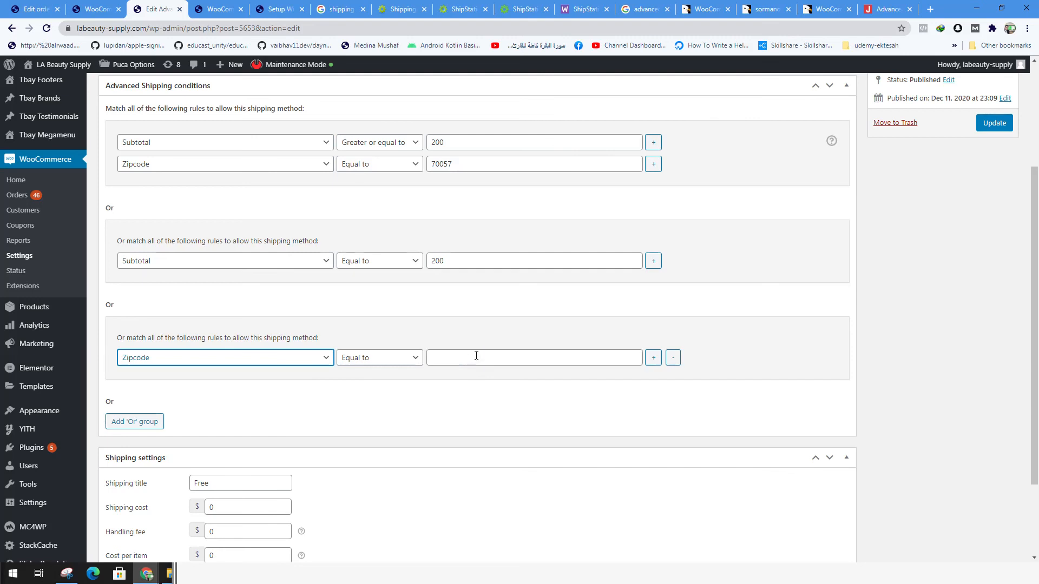
left_click(492, 358)
type("7008")
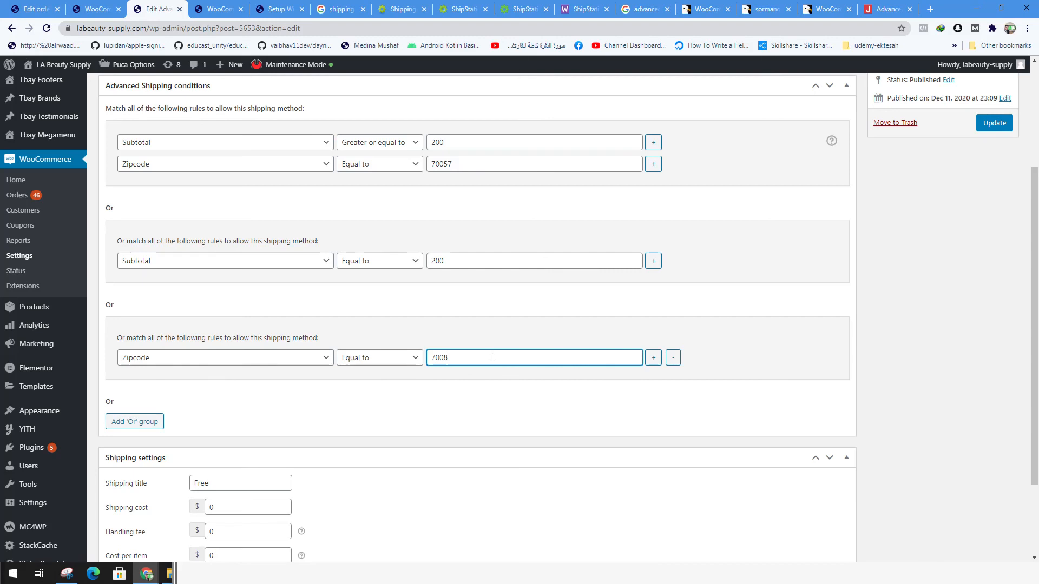
type("8")
left_click(233, 347)
Add another 'Or' group with the condition Weight equal to 5 and update the LA Rates shipping method.
left_click(130, 428)
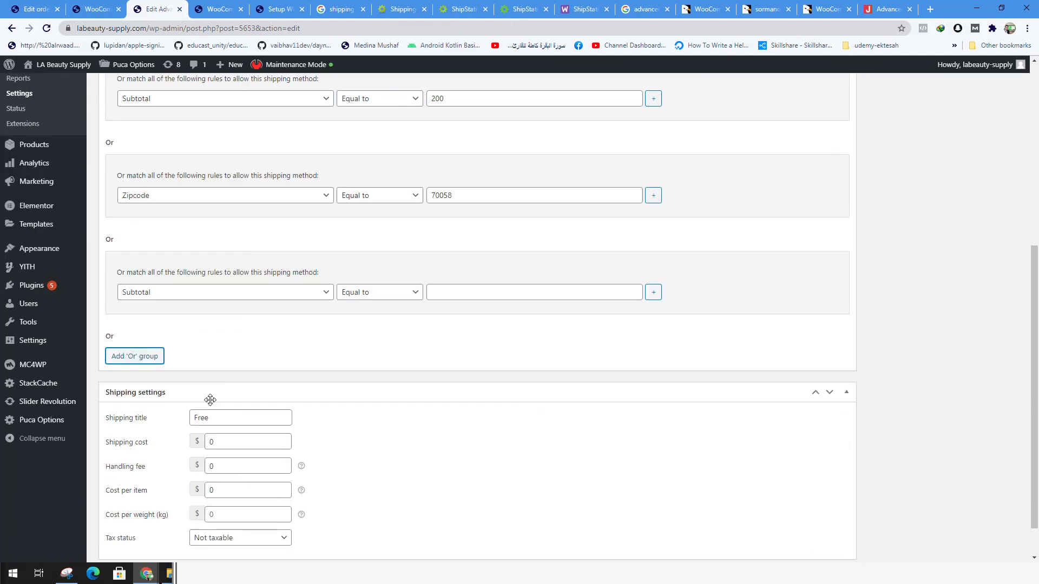
scroll(209, 398, "down", 3)
left_click(225, 295)
scroll(216, 403, "down", 1)
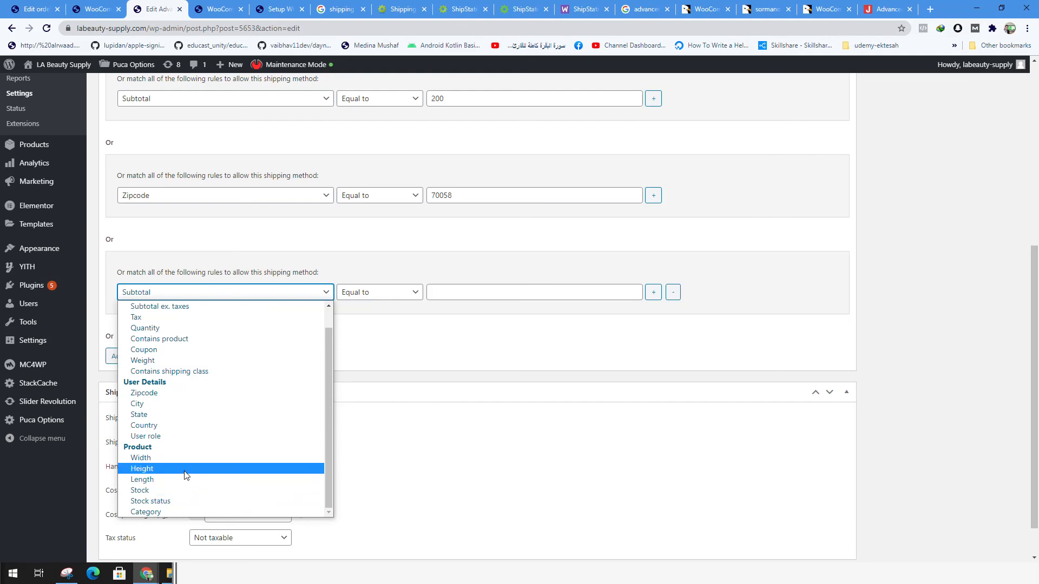
scroll(233, 476, "up", 1)
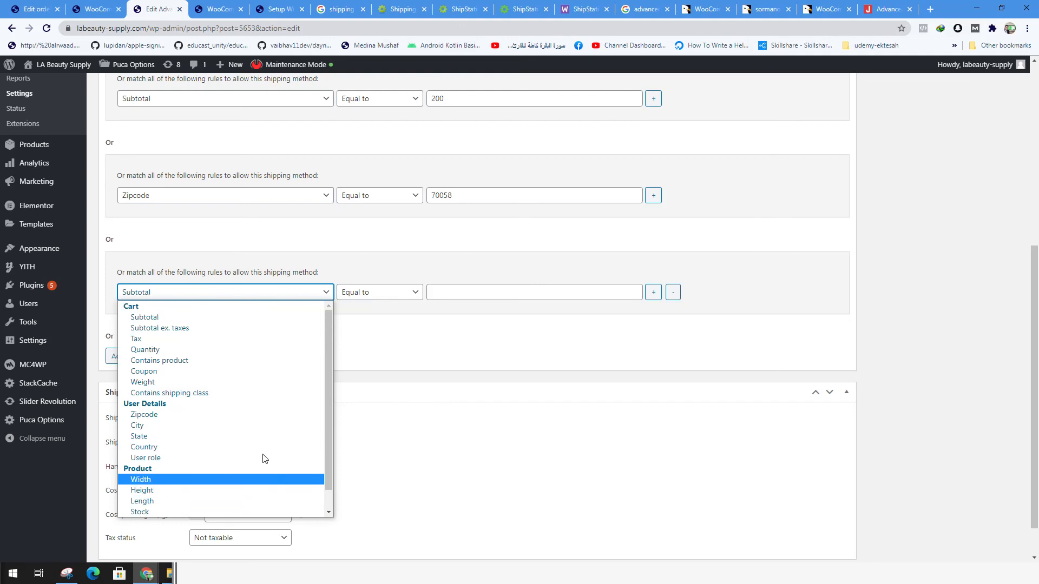
left_click(156, 384)
left_click(386, 294)
left_click(386, 294)
left_click(570, 290)
left_click(408, 292)
left_click(498, 290)
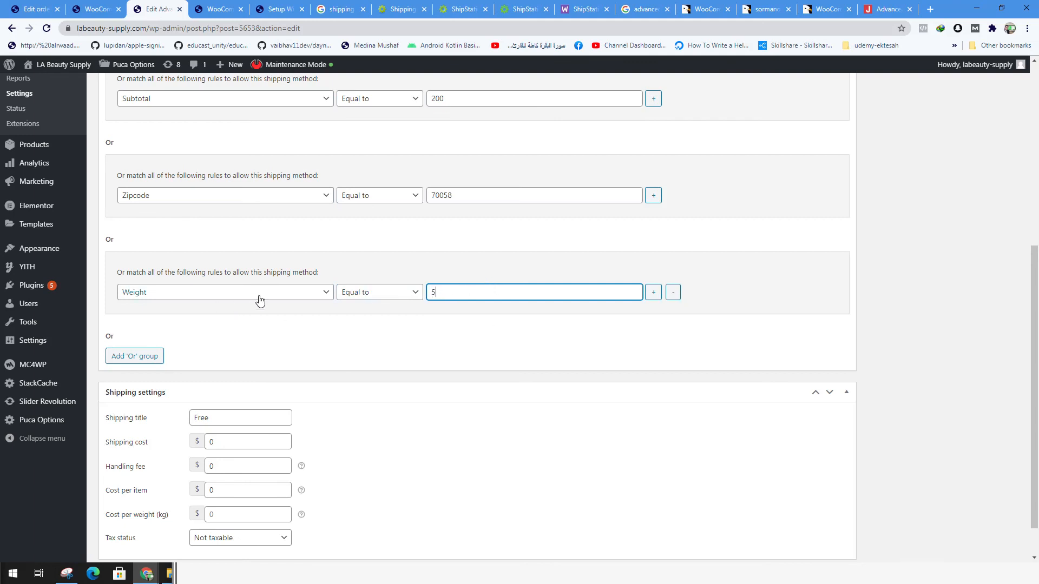
scroll(589, 357, "up", 5)
left_click(996, 232)
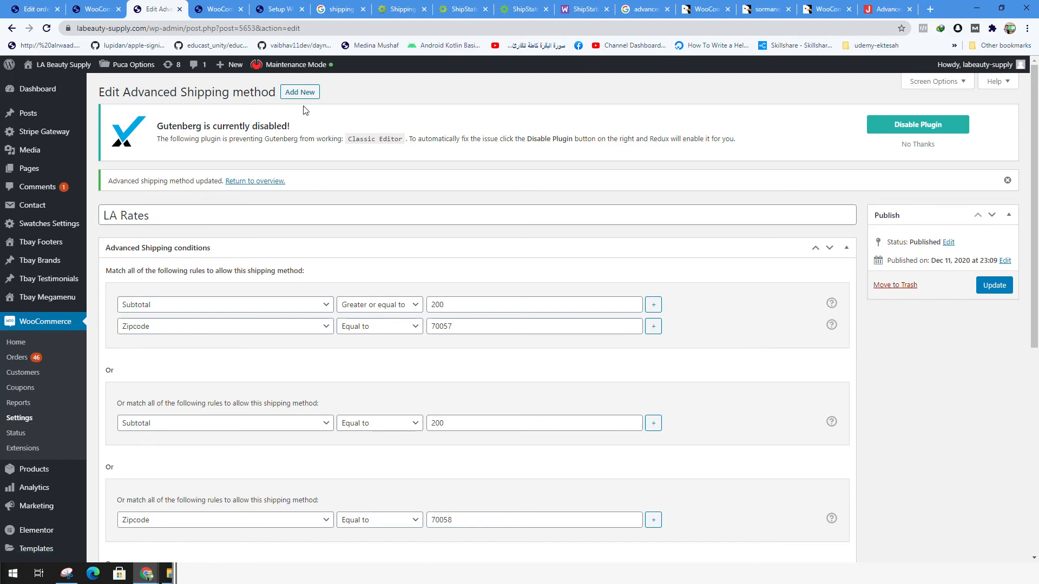
Return to the Advanced Shipping overview and examine the shipping rates table.
left_click(35, 419)
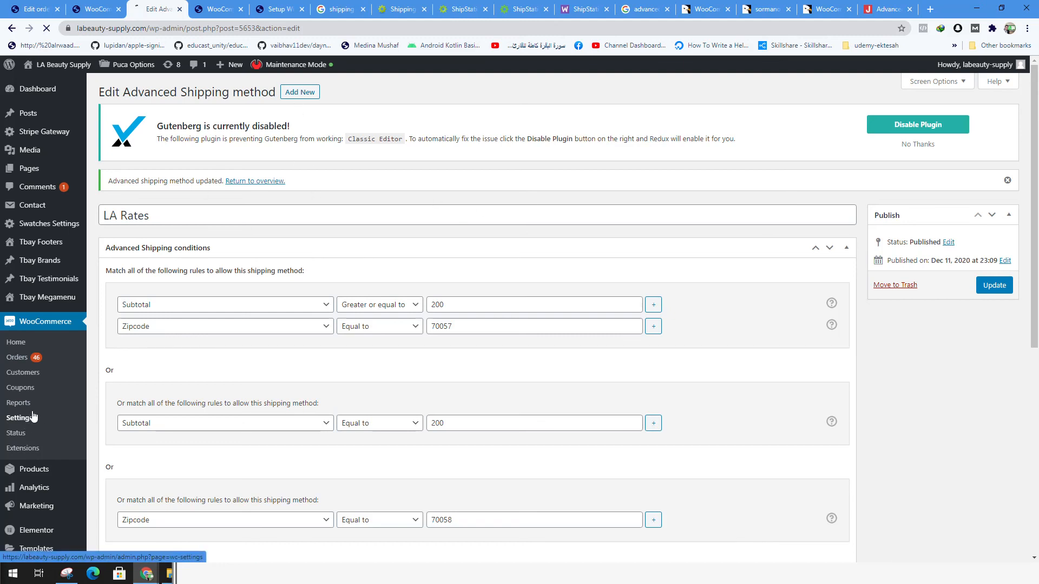
left_click(258, 184)
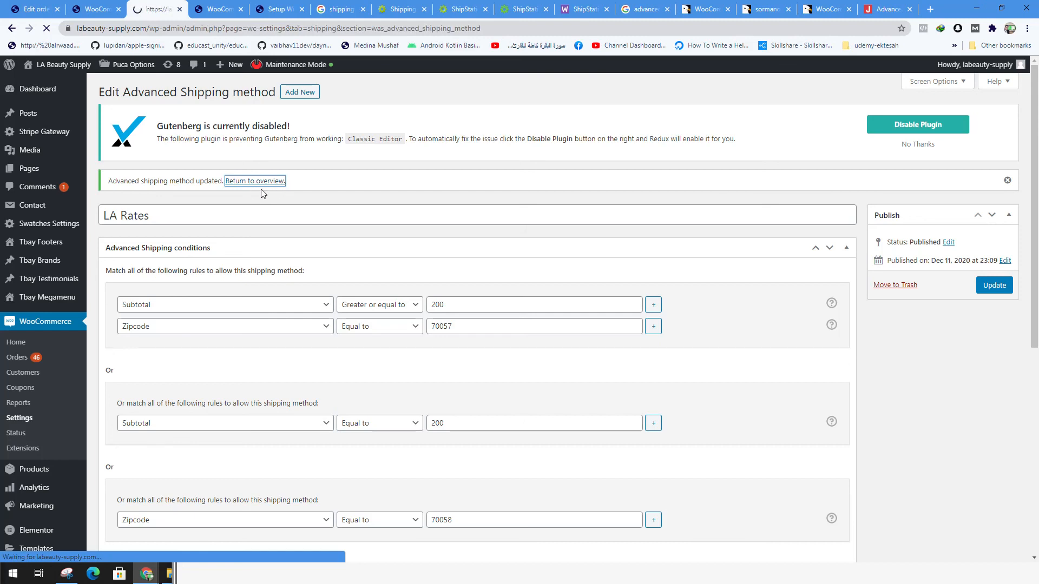
scroll(287, 346, "down", 4)
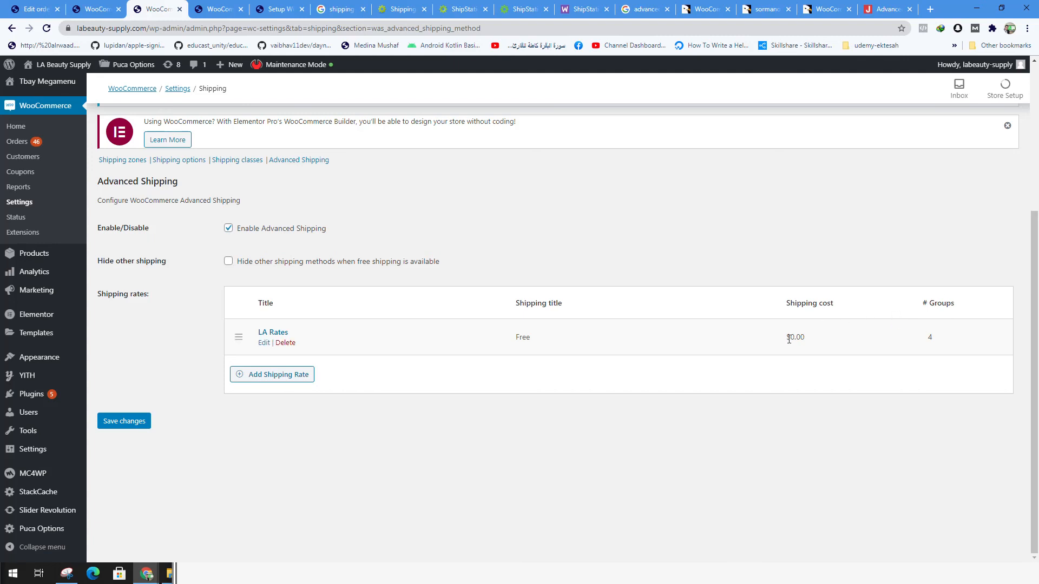
left_click_drag(827, 309, 738, 308)
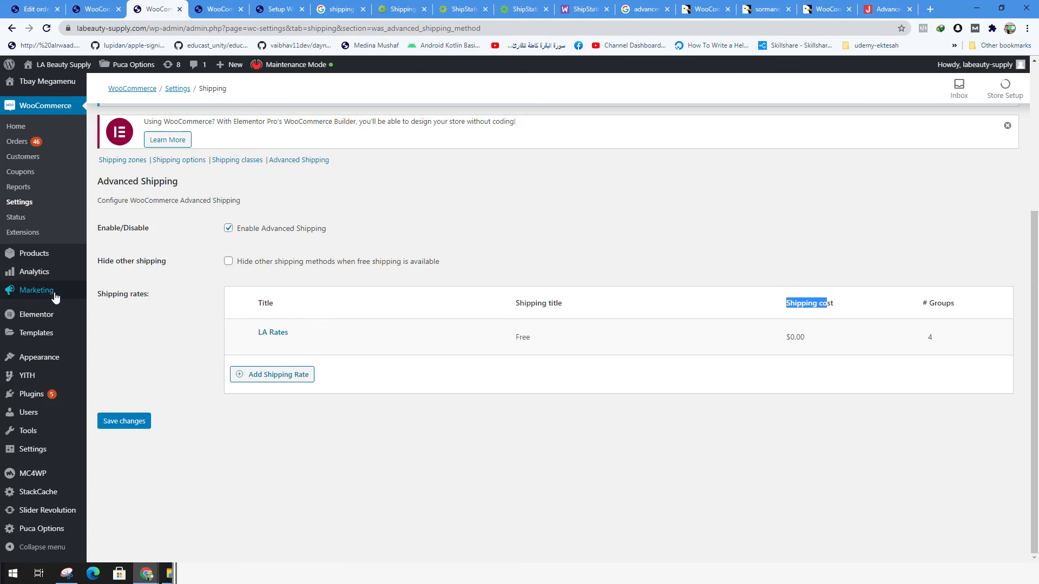
left_click(299, 160)
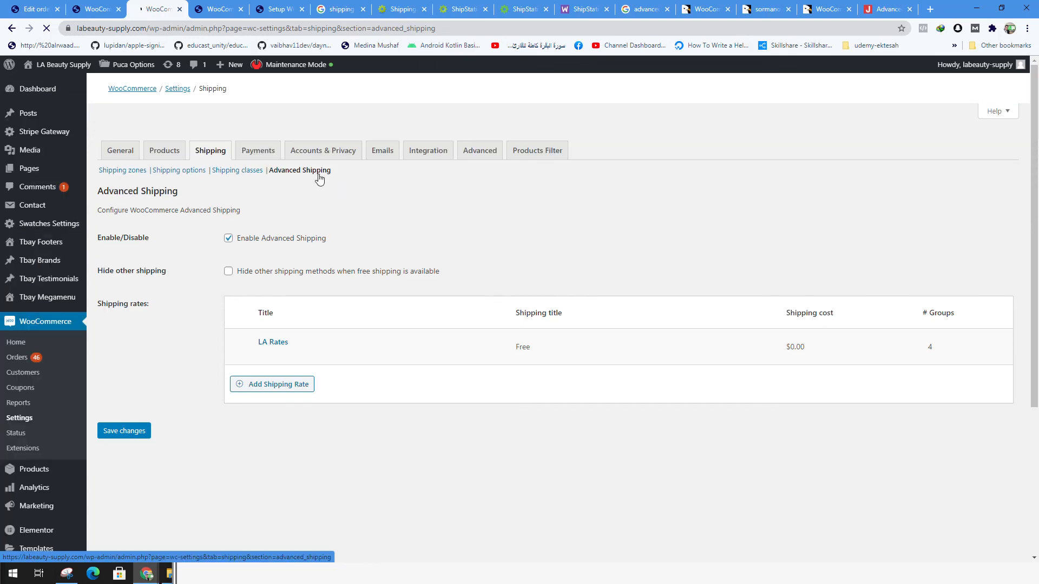
scroll(303, 335, "down", 4)
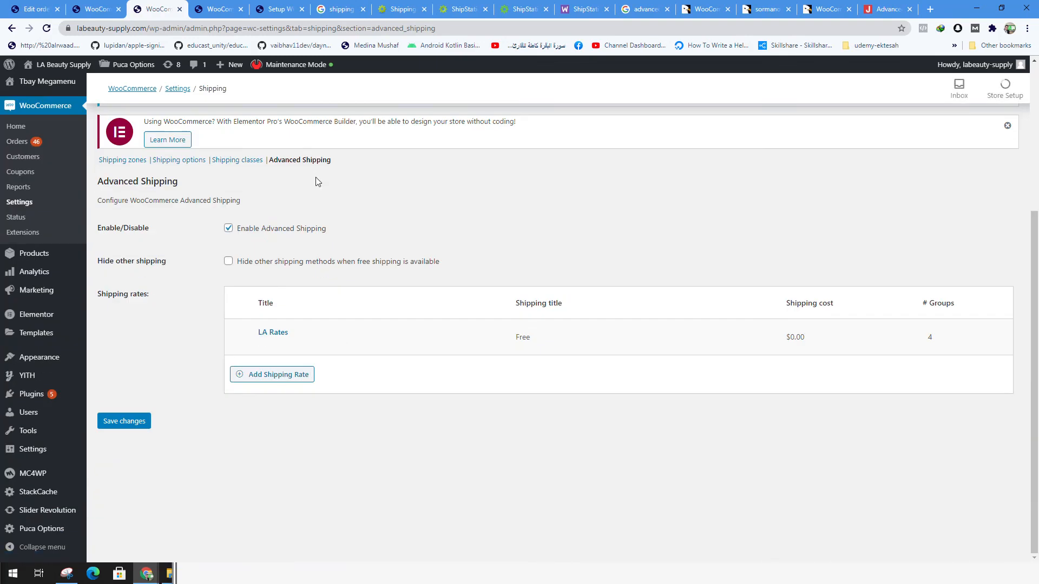
Look through the WooCommerce shipping zones, shipping options and shipping classes settings.
left_click(117, 161)
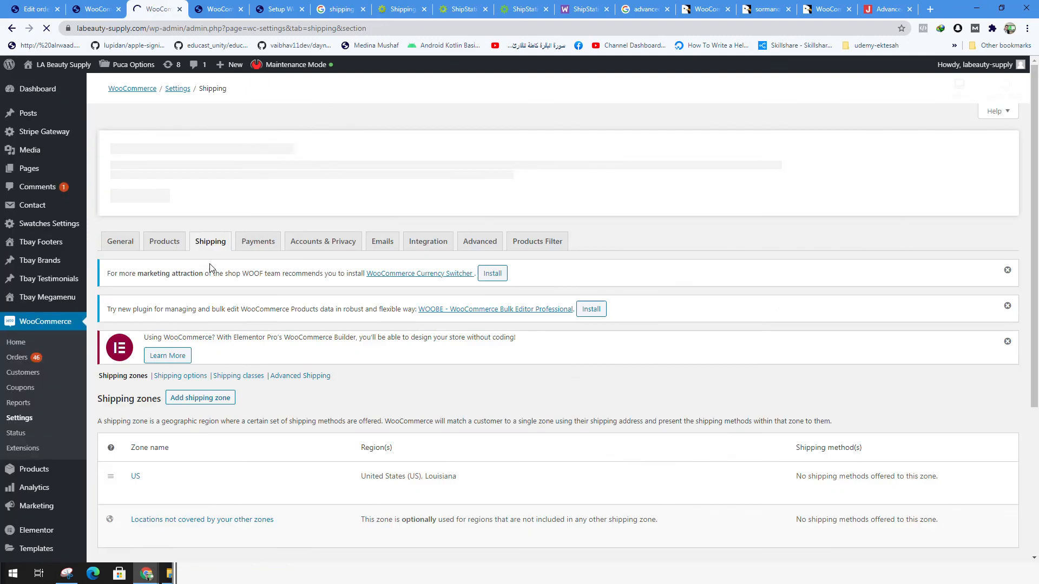
left_click(187, 376)
scroll(427, 374, "down", 3)
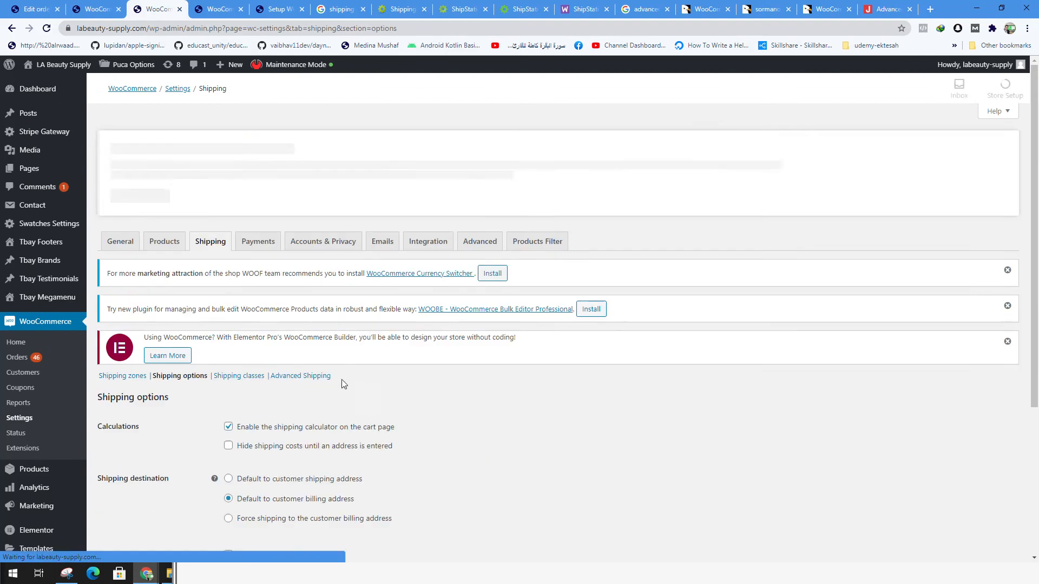
scroll(378, 353, "down", 4)
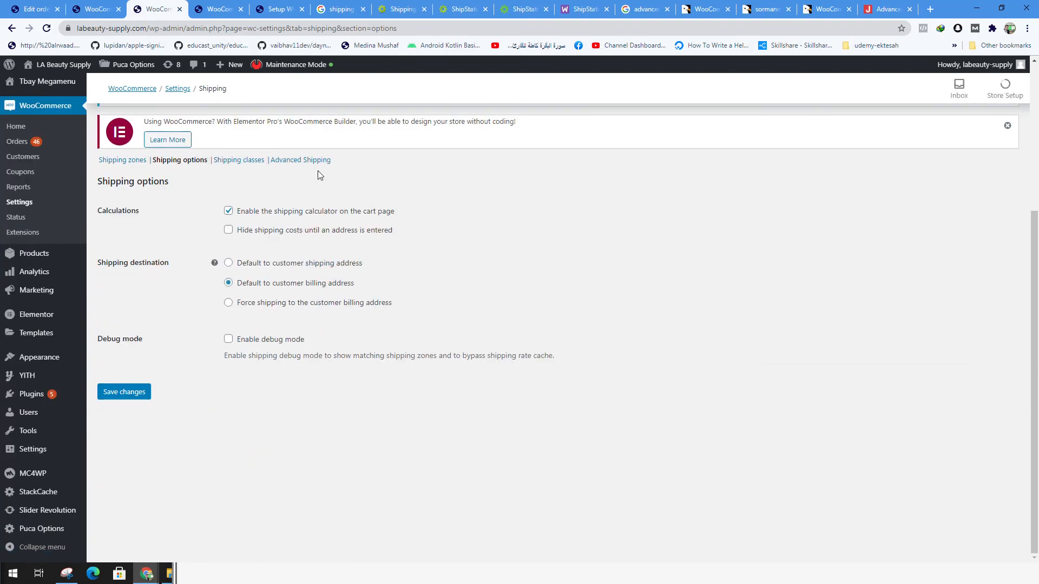
left_click(246, 160)
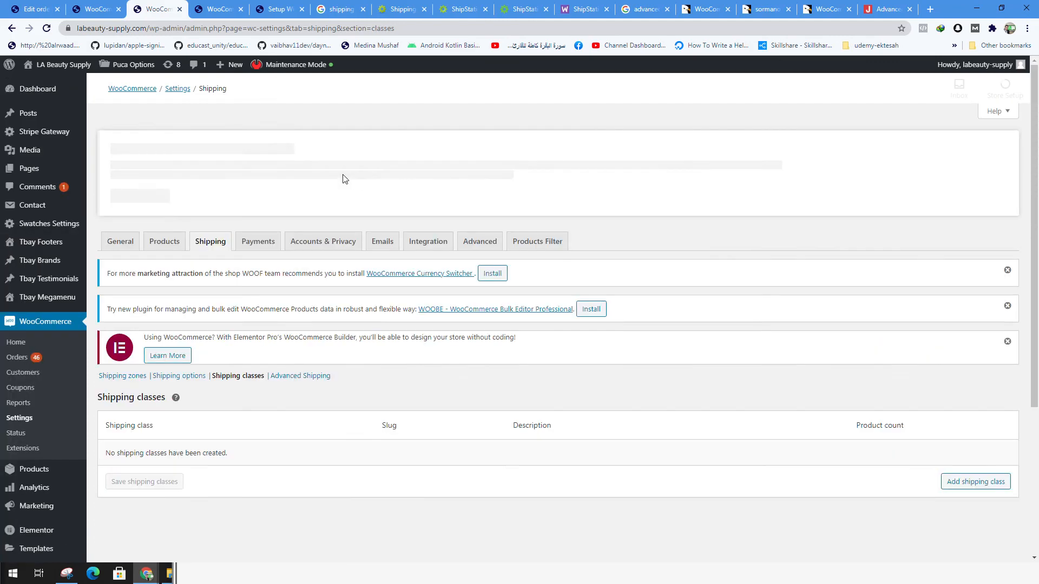
Open the Advanced Shipping settings and review the enable options and the shipping rates table.
scroll(337, 308, "down", 1)
left_click(309, 324)
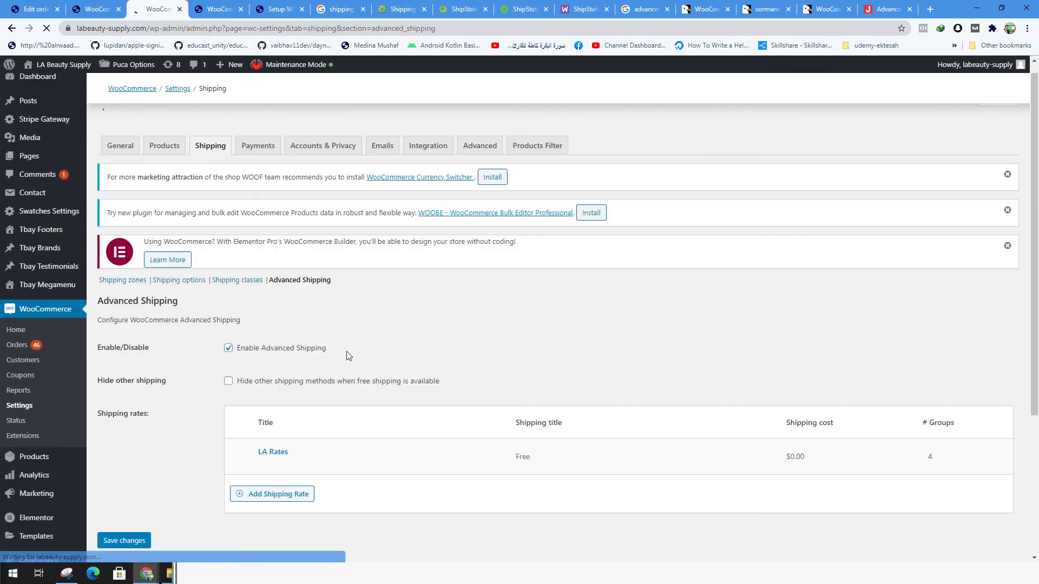
scroll(379, 363, "down", 3)
scroll(561, 314, "up", 4)
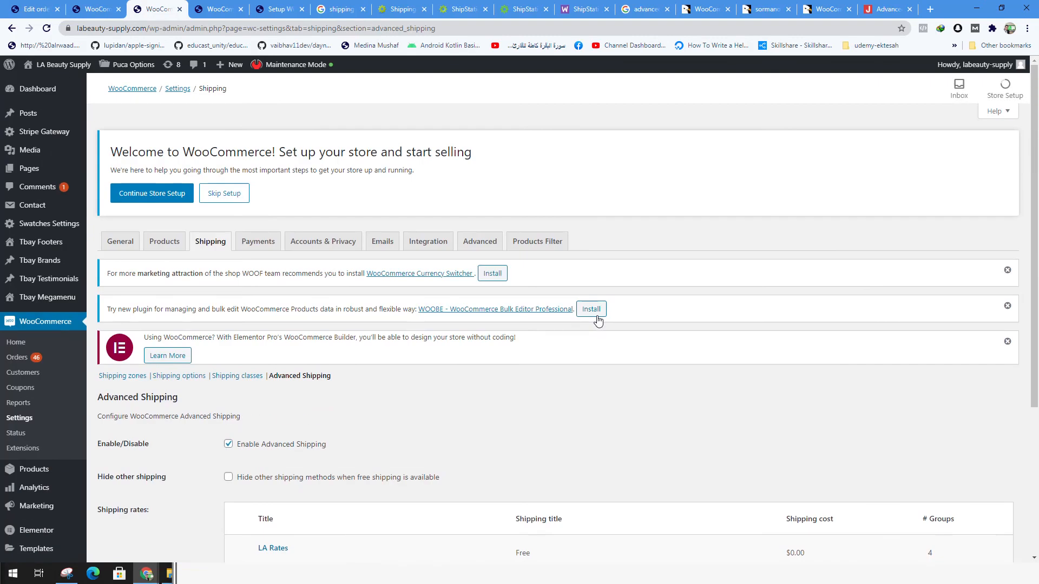
scroll(441, 302, "down", 2)
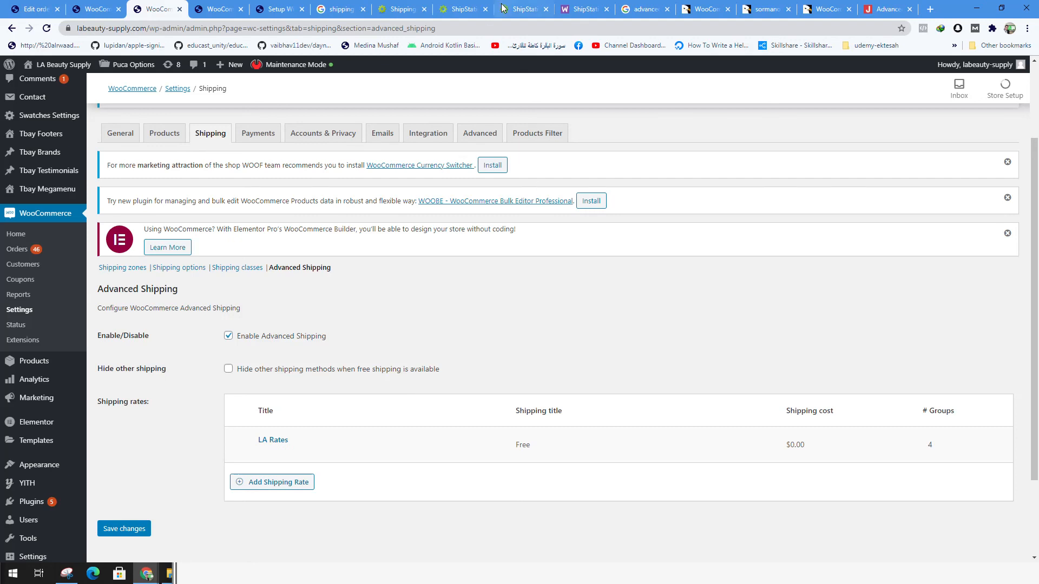
Check the ShipStation WooCommerce store connection form and the WooCommerce general settings, and return to the Advanced Shipping settings.
left_click(519, 10)
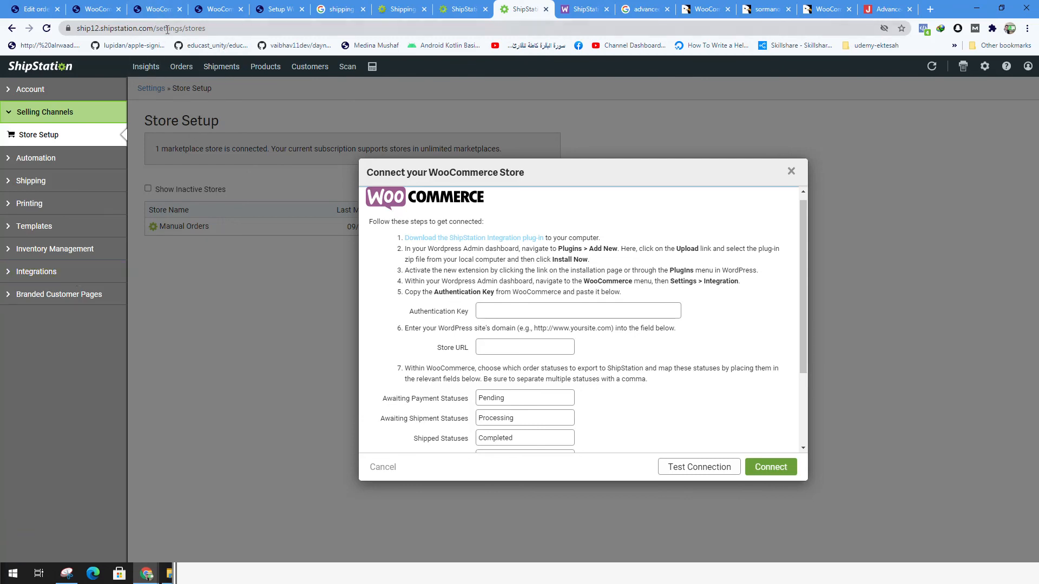
left_click(219, 13)
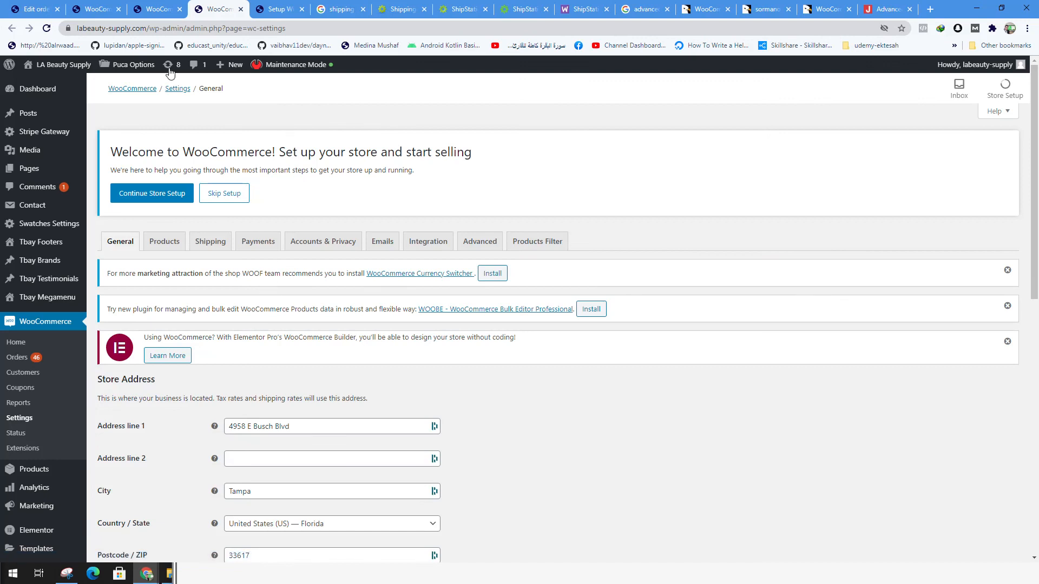
left_click(151, 9)
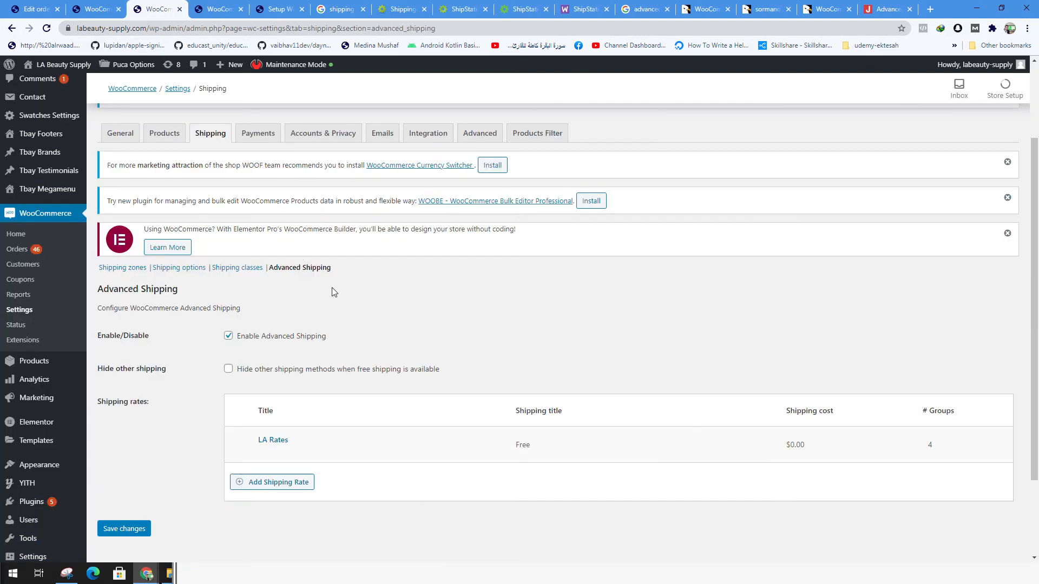